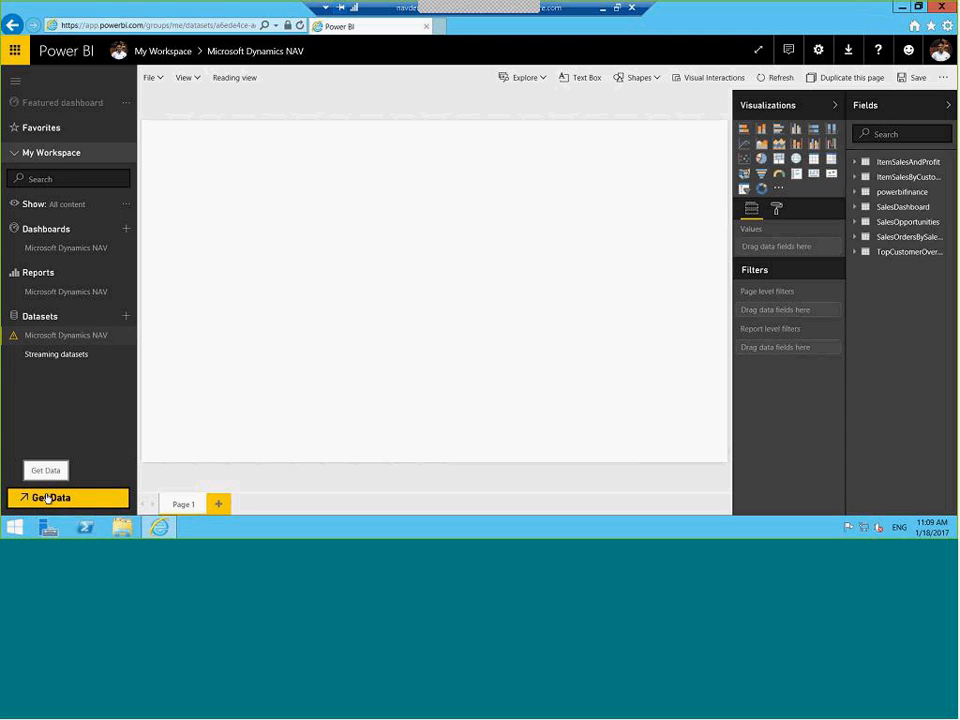
Search the services app gallery for NAV and get the Microsoft Dynamics NAV content pack
{"action": "left_click", "coordinate": [36, 497]}
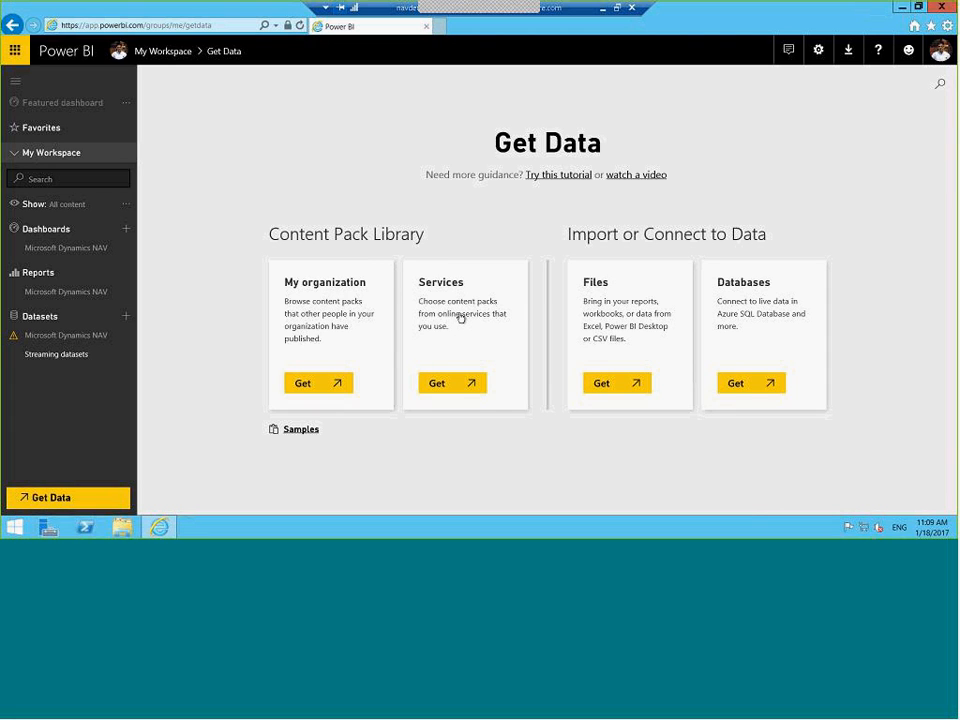
{"action": "left_click", "coordinate": [438, 385]}
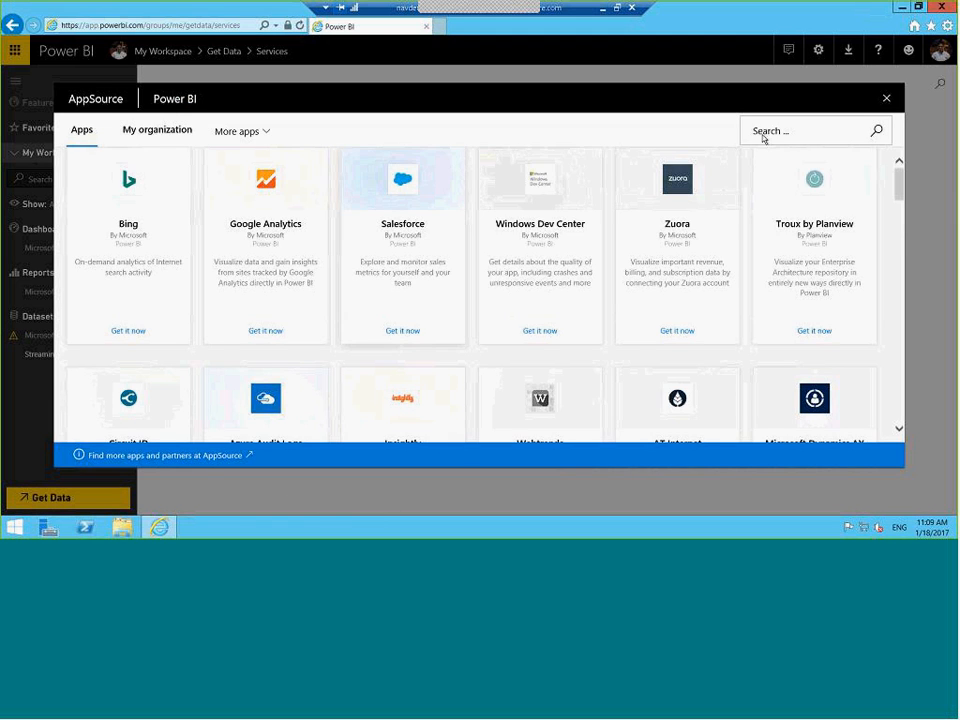
{"action": "left_click", "coordinate": [764, 131]}
{"action": "type", "text": "NAV"}
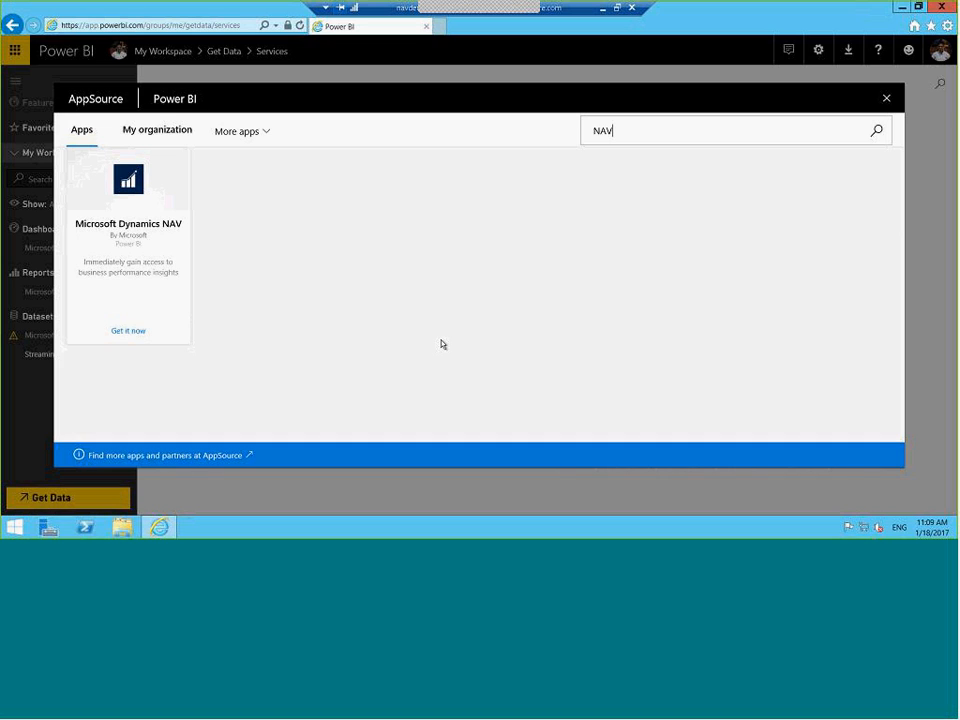
{"action": "left_click", "coordinate": [128, 331]}
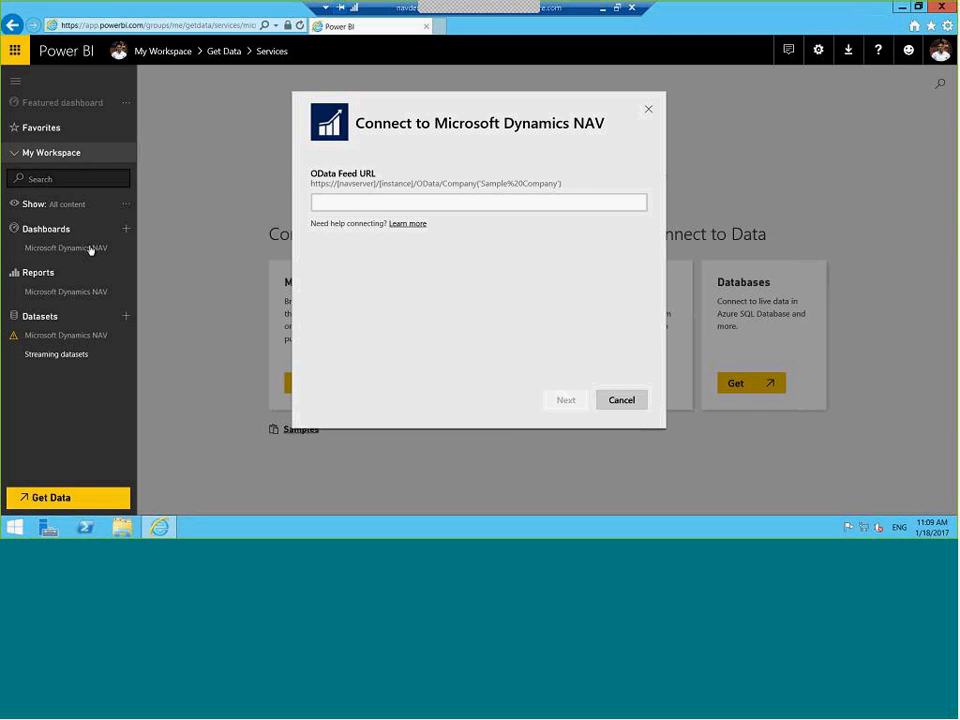
Cancel the Connect to Microsoft Dynamics NAV dialog, leaving the OData Feed URL empty
{"action": "left_click", "coordinate": [348, 204]}
{"action": "left_click", "coordinate": [619, 403]}
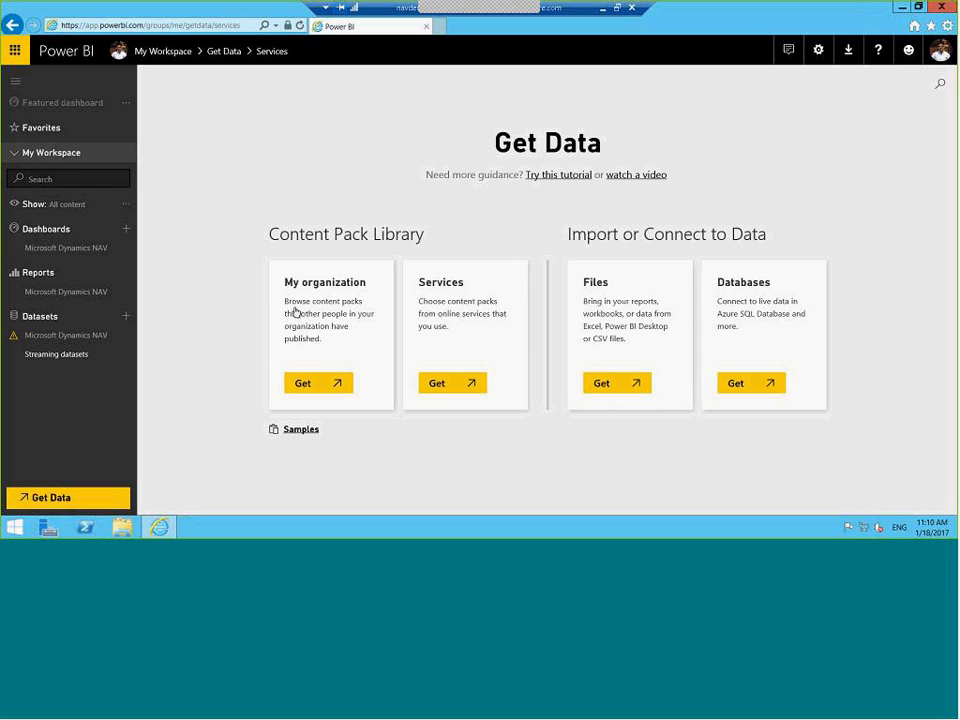
Inspect the Microsoft Dynamics NAV dashboard tiles, then open its report on Item Sales and Profit
{"action": "left_click", "coordinate": [73, 247]}
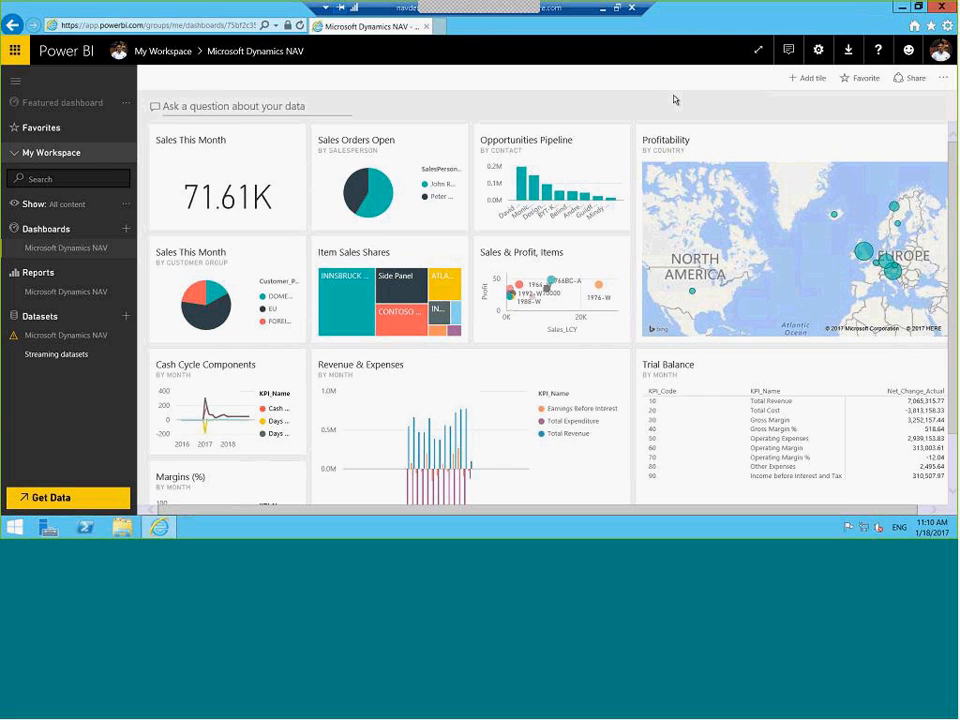
{"action": "mouse_move", "coordinate": [862, 256]}
{"action": "mouse_move", "coordinate": [208, 317]}
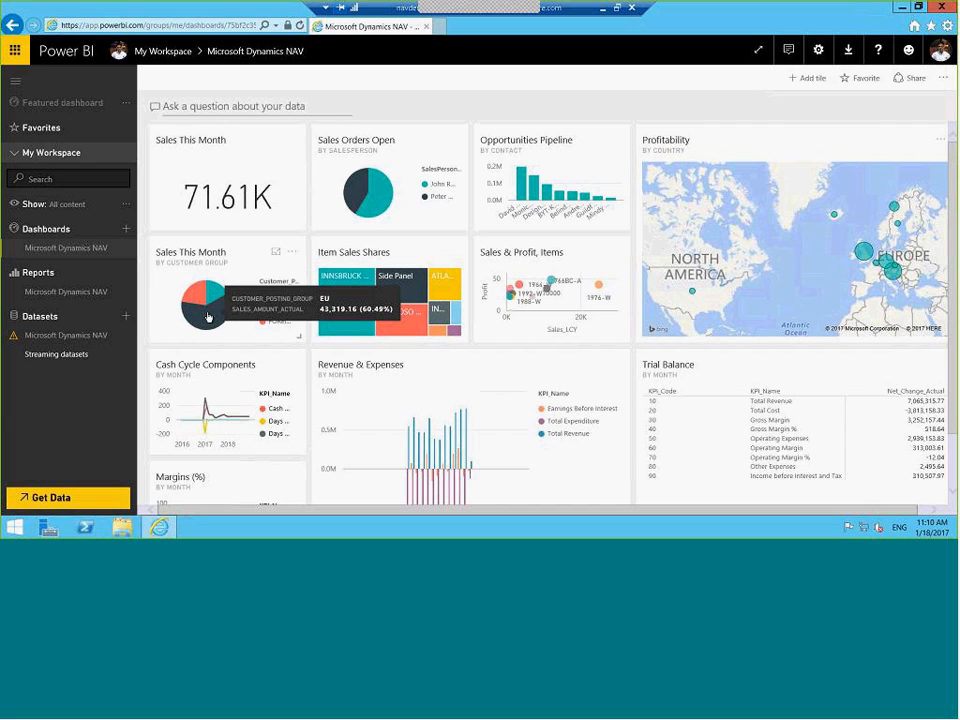
{"action": "mouse_move", "coordinate": [543, 291]}
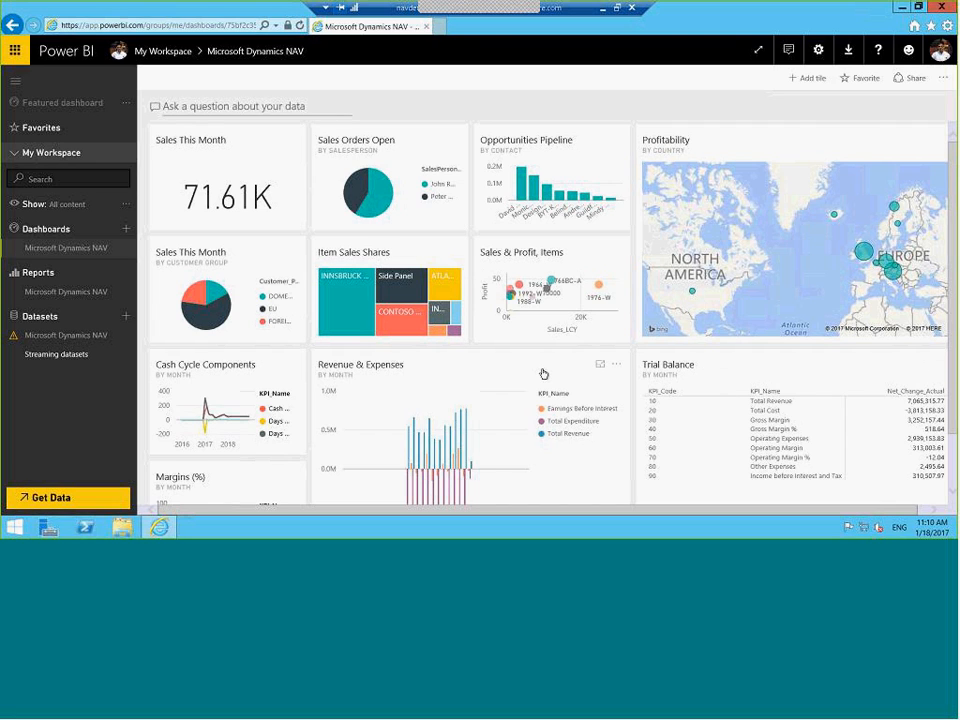
{"action": "left_click", "coordinate": [66, 292]}
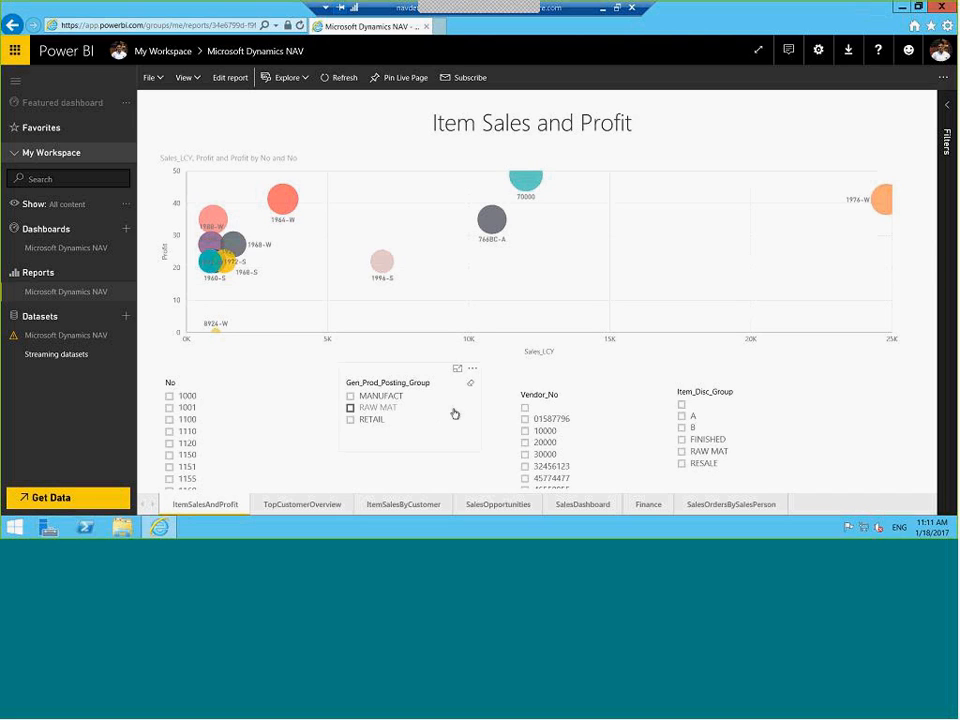
Toggle the RETAIL and Germany slicer filters across pages, ending on ItemSalesByCustomer unfiltered
{"action": "left_click", "coordinate": [350, 421]}
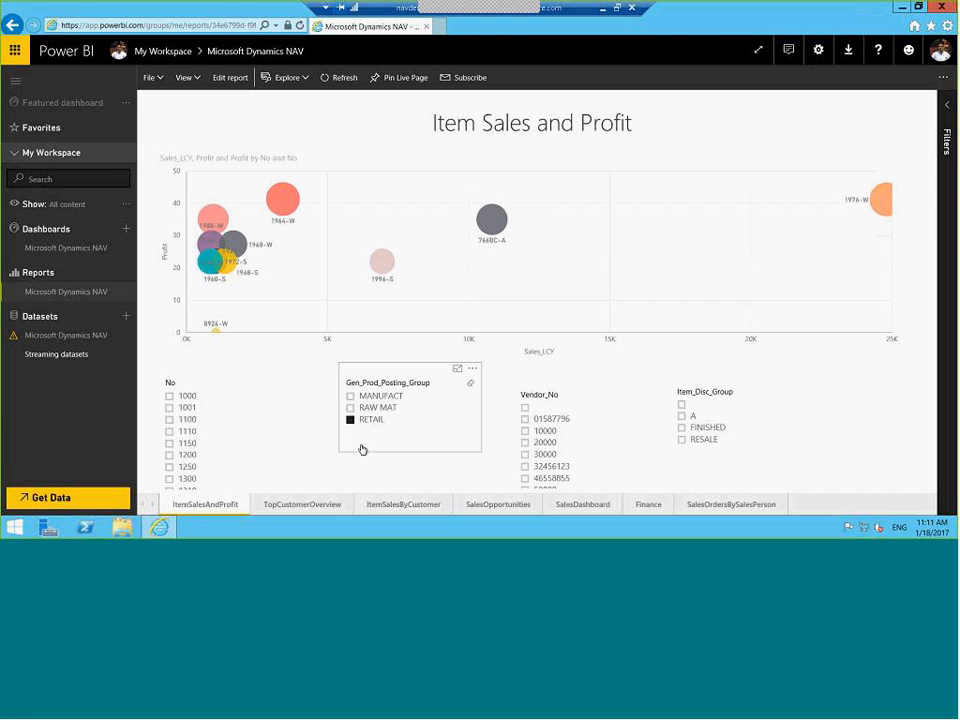
{"action": "left_click", "coordinate": [350, 421]}
{"action": "left_click", "coordinate": [304, 506]}
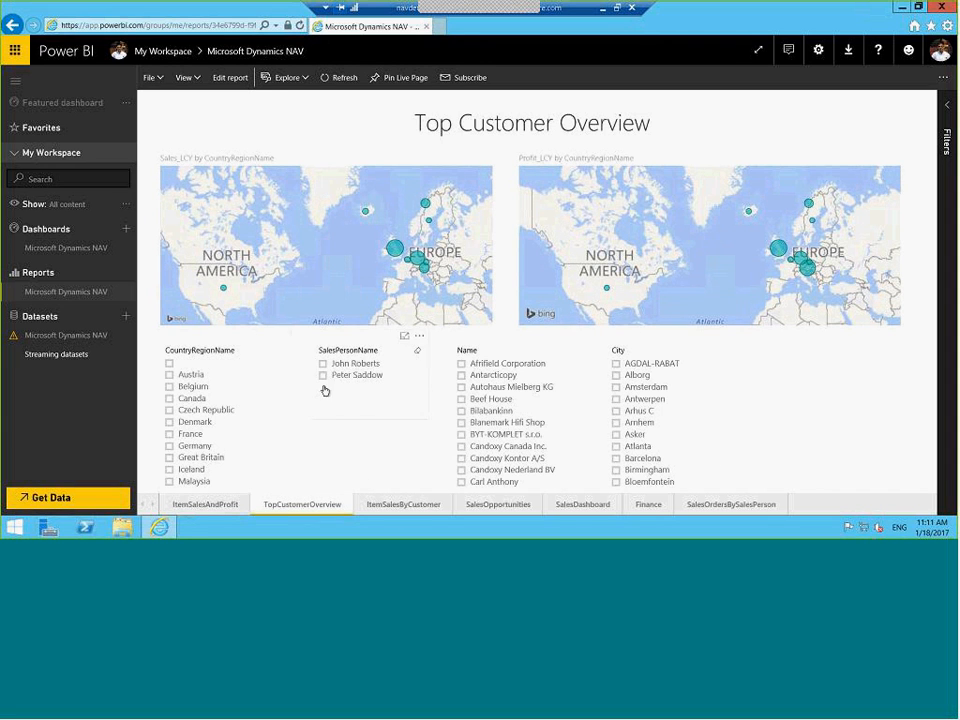
{"action": "left_click", "coordinate": [194, 447]}
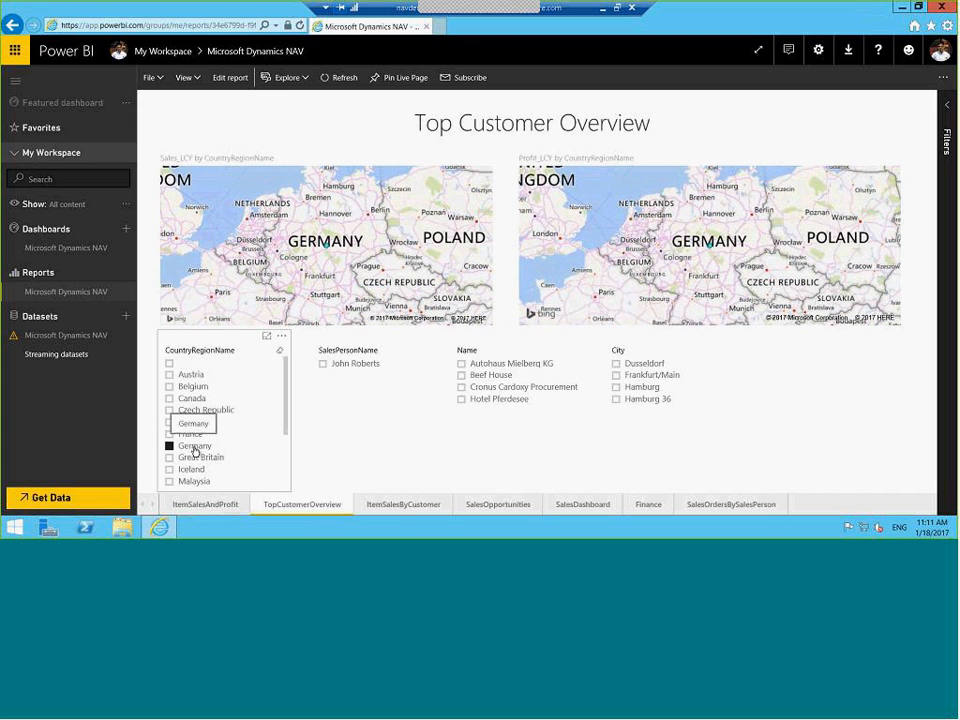
{"action": "left_click", "coordinate": [190, 450]}
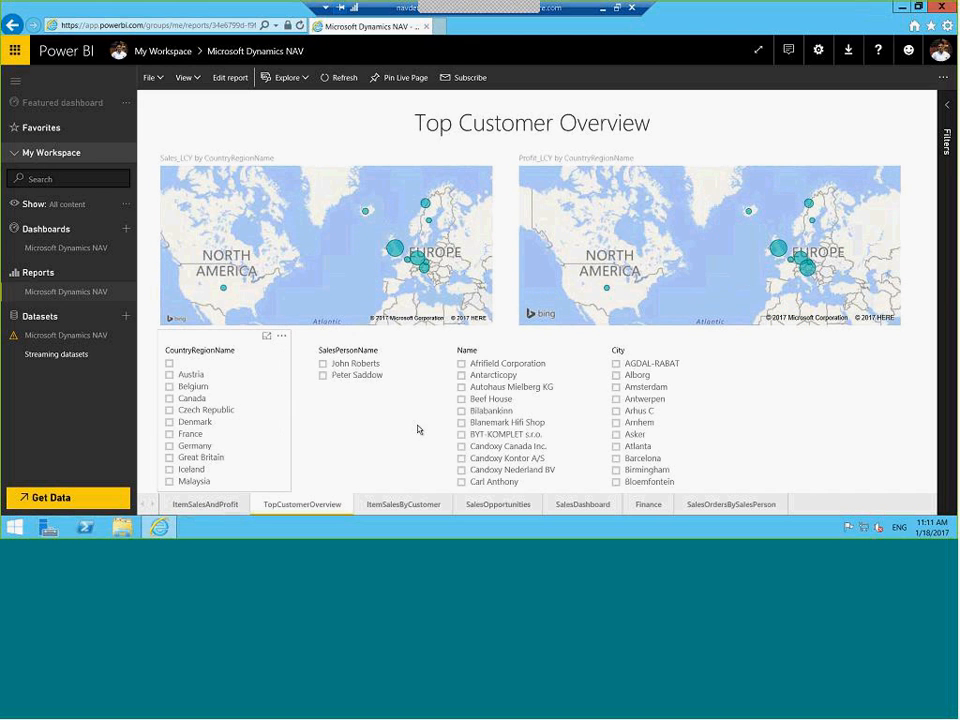
{"action": "left_click", "coordinate": [392, 505]}
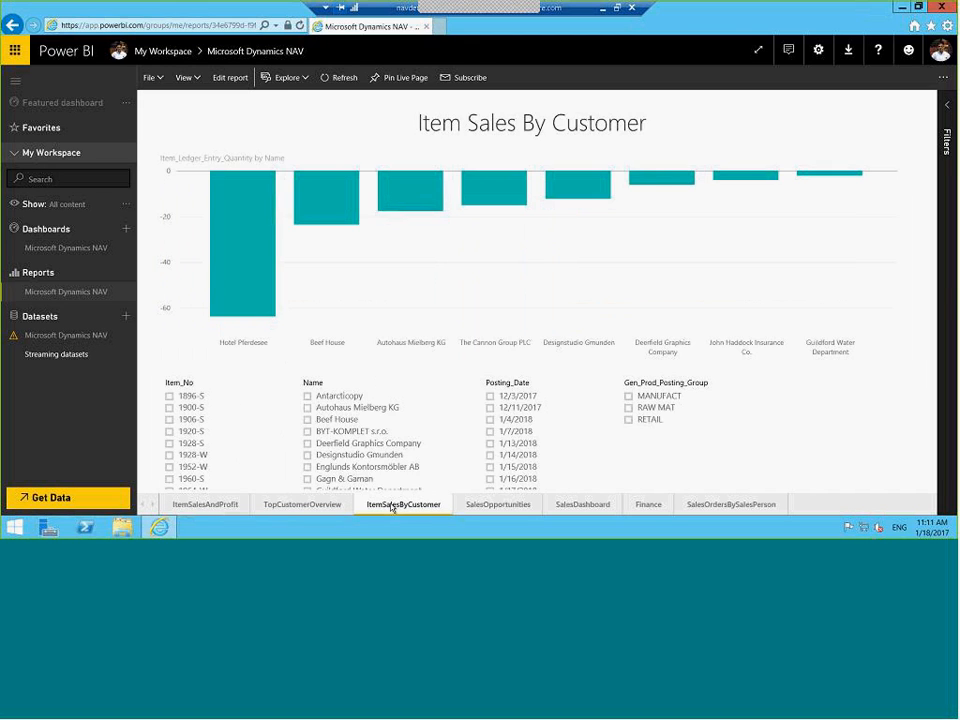
View the Finance page, then start a blank report on the Microsoft Dynamics NAV dataset
{"action": "left_click", "coordinate": [647, 505]}
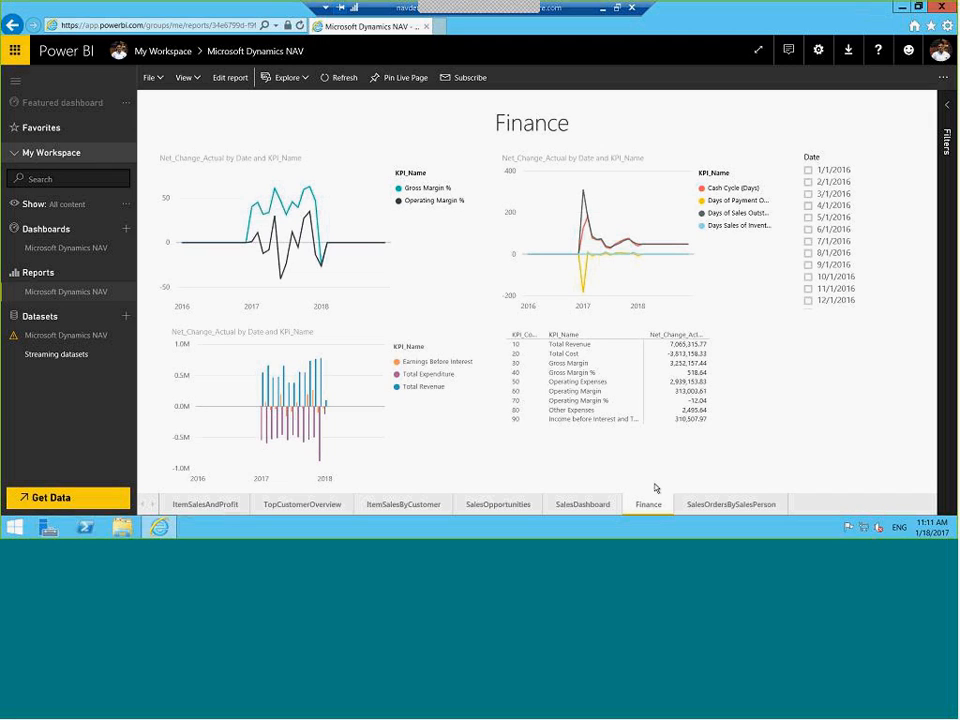
{"action": "left_click", "coordinate": [84, 337]}
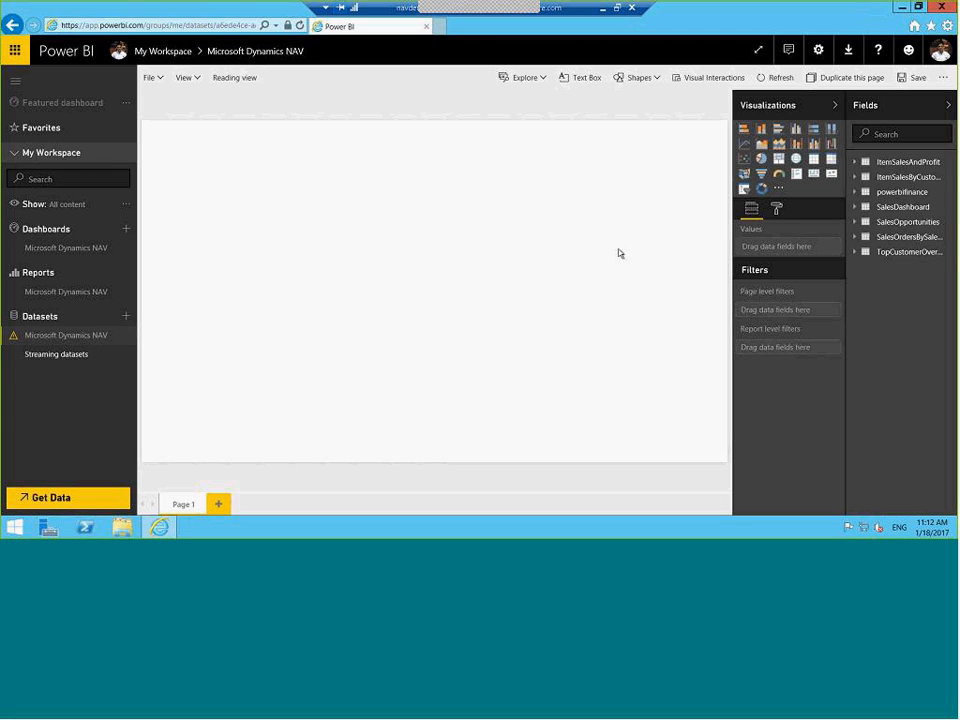
Chart SalesDashboard's Sales_Amount_Actual by CountryRegionName as an enlarged pie chart
{"action": "left_click", "coordinate": [861, 218]}
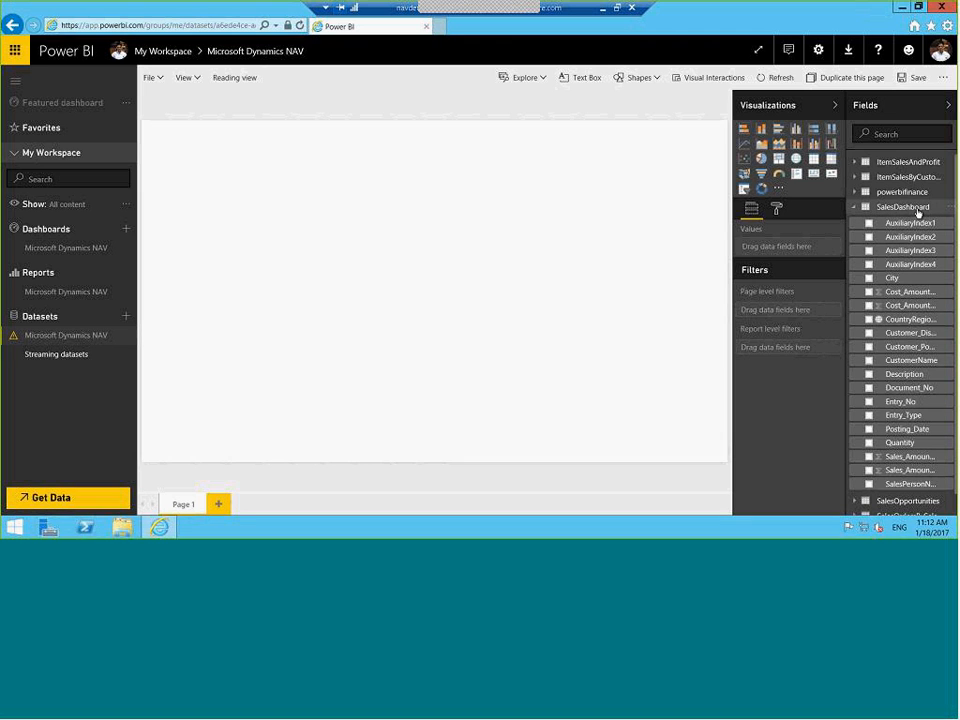
{"action": "left_click", "coordinate": [869, 319]}
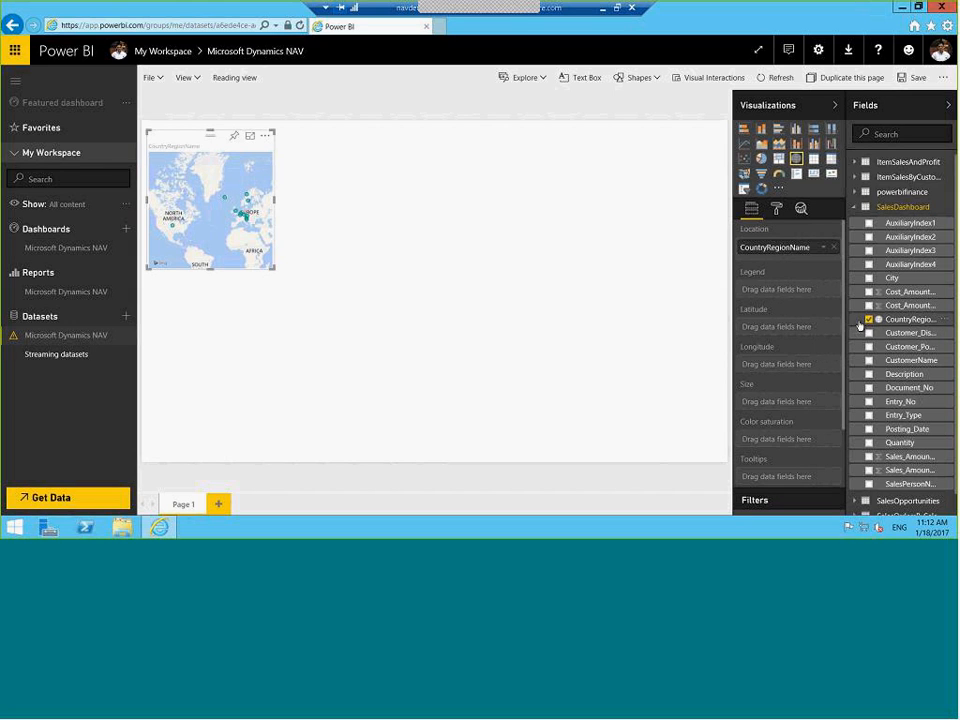
{"action": "left_click", "coordinate": [869, 456]}
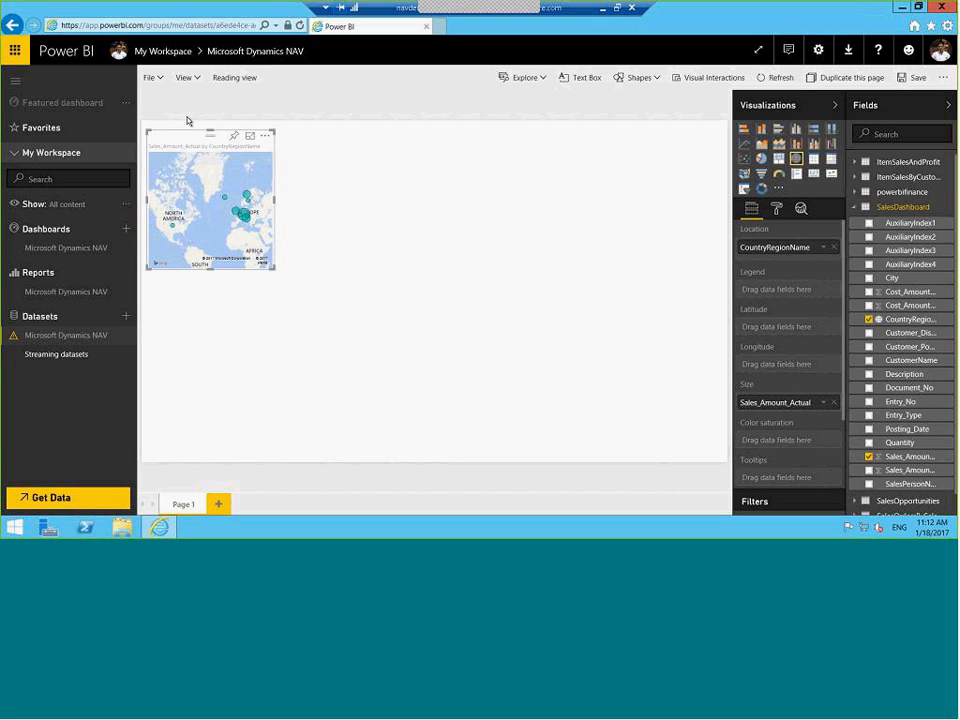
{"action": "left_click", "coordinate": [762, 162]}
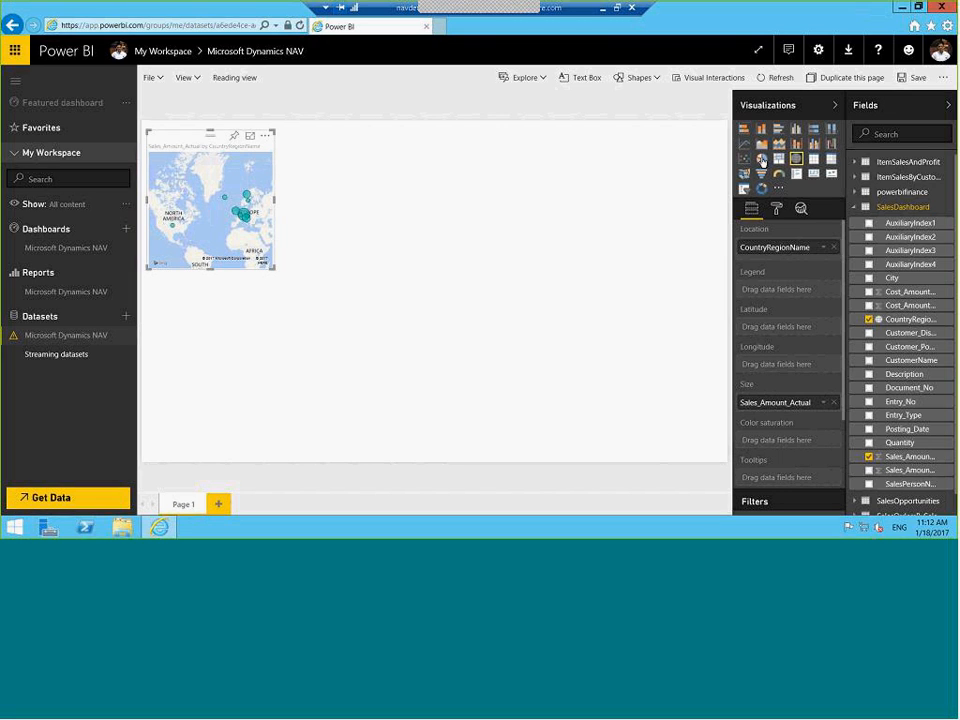
{"action": "left_click_drag", "start_coordinate": [275, 264], "coordinate": [410, 303]}
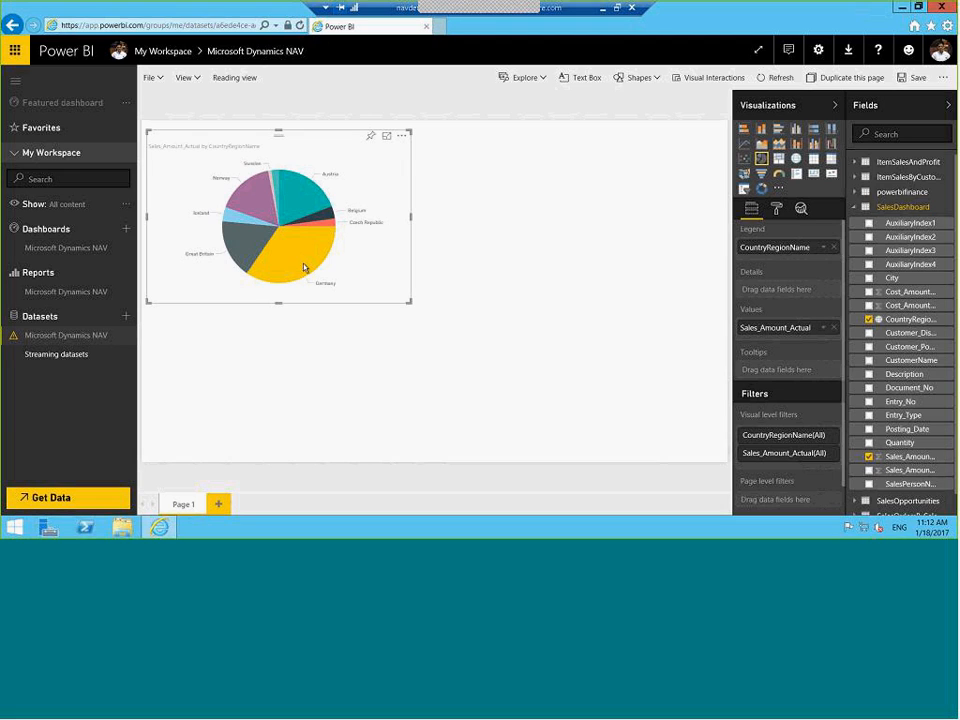
{"action": "mouse_move", "coordinate": [305, 265]}
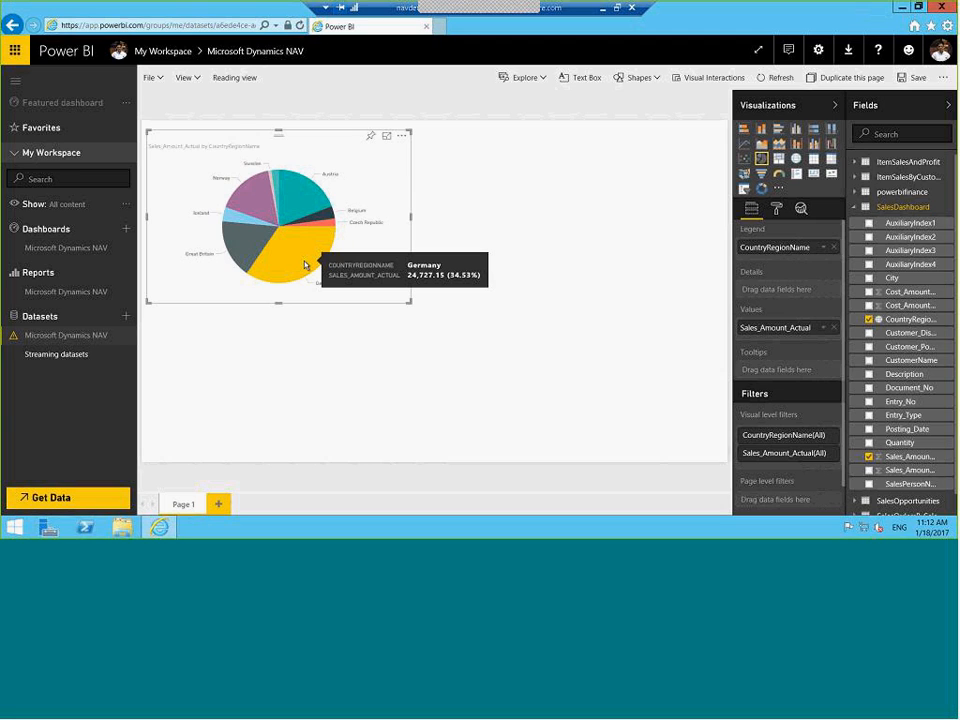
Create a treemap of Sales_LCY by No from the ItemSalesAndProfit table
{"action": "left_click", "coordinate": [574, 224]}
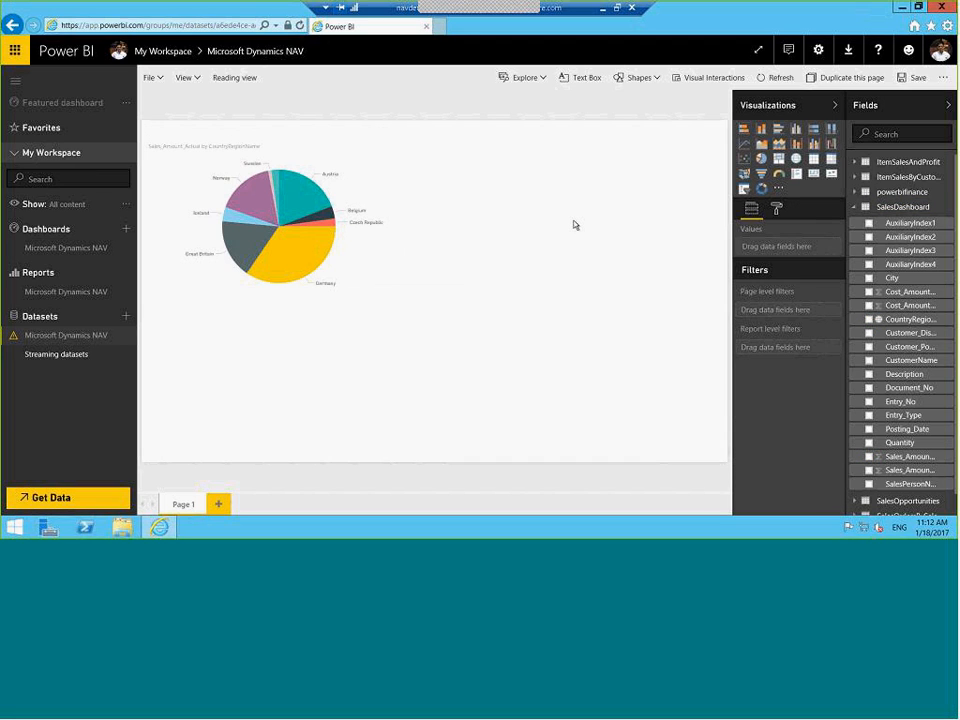
{"action": "left_click", "coordinate": [856, 210]}
{"action": "left_click", "coordinate": [860, 162]}
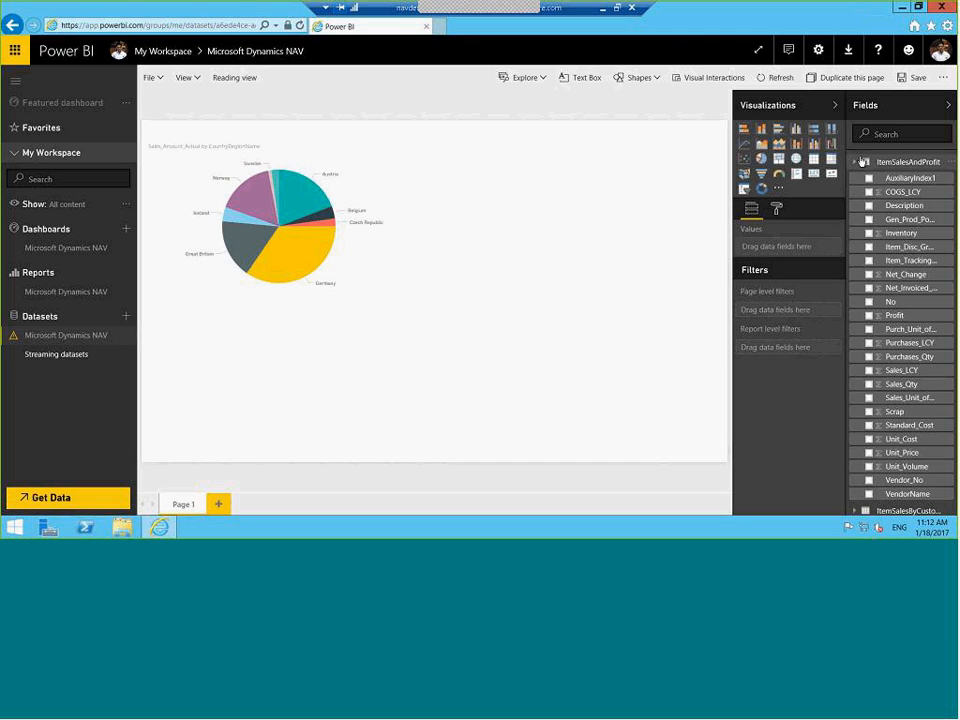
{"action": "left_click", "coordinate": [869, 302]}
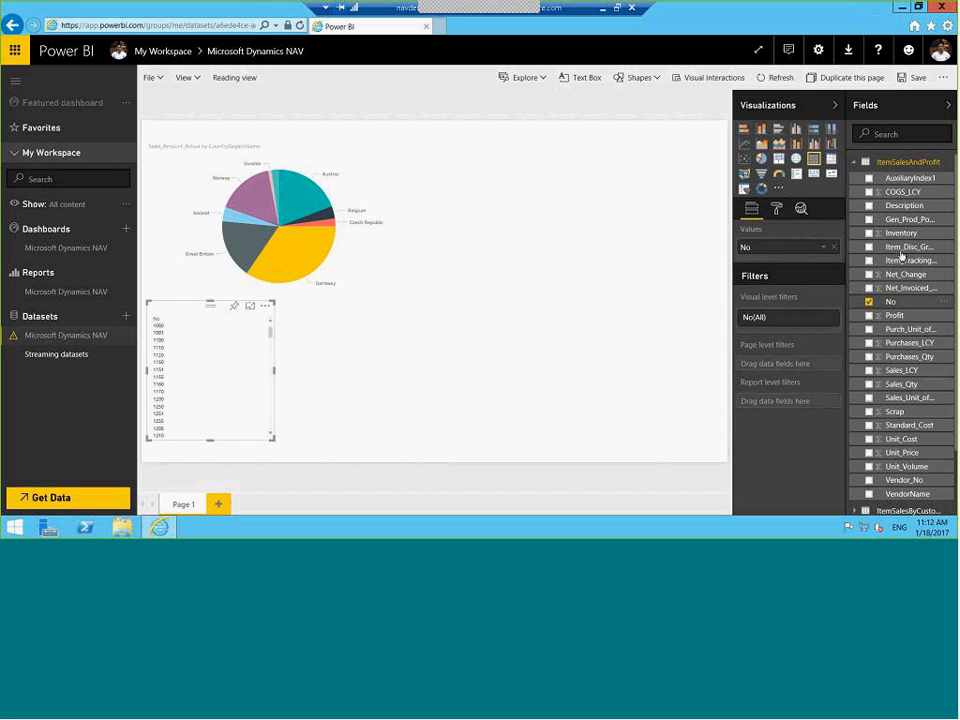
{"action": "left_click", "coordinate": [867, 370]}
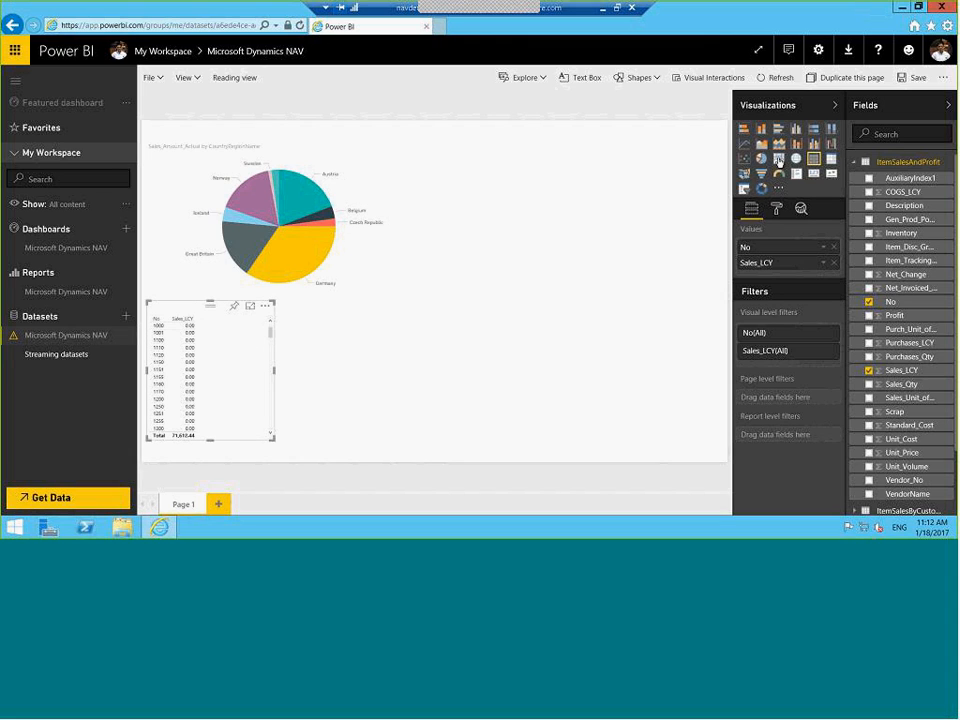
{"action": "left_click", "coordinate": [779, 160]}
Widen the treemap across the page and position it beneath the pie chart
{"action": "left_click_drag", "start_coordinate": [273, 370], "coordinate": [727, 390]}
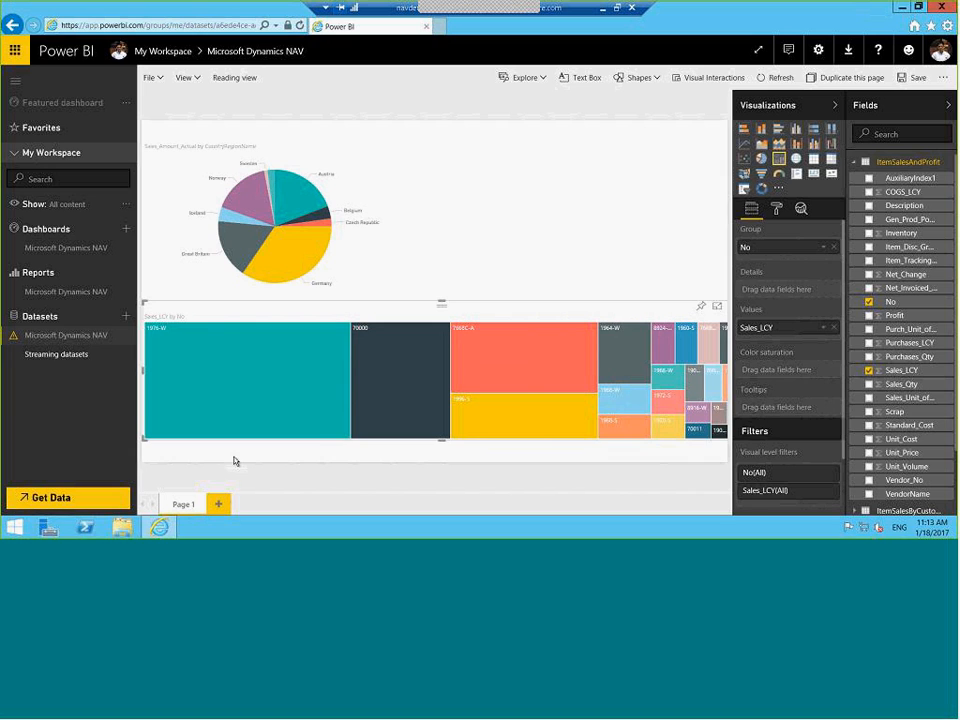
{"action": "left_click_drag", "start_coordinate": [143, 370], "coordinate": [209, 372]}
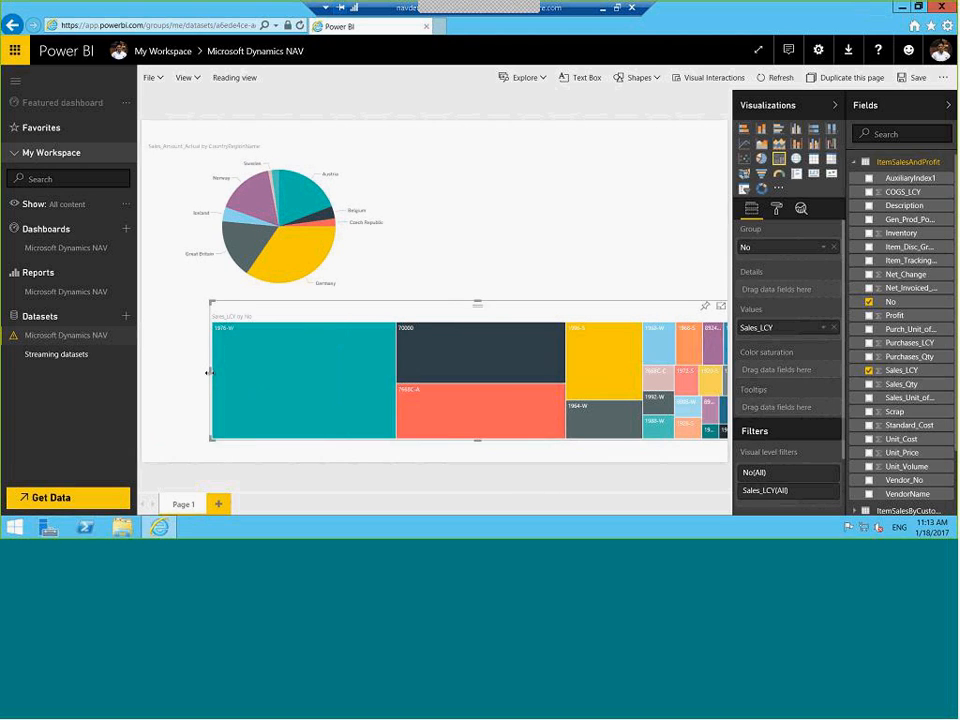
{"action": "left_click_drag", "start_coordinate": [466, 316], "coordinate": [421, 316]}
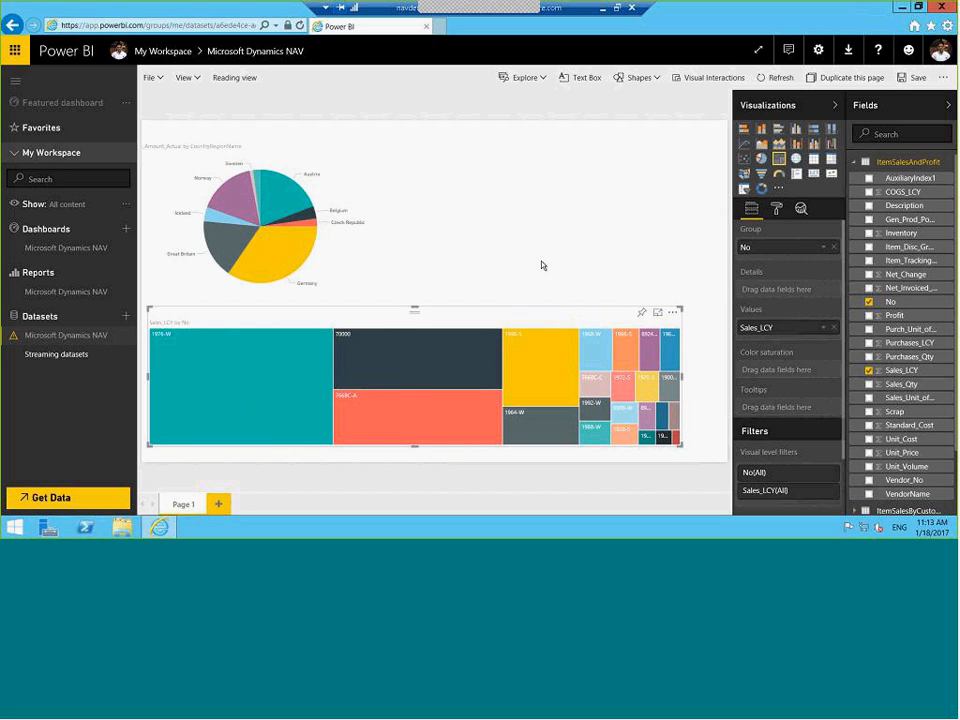
Save the pie-and-treemap report under the name 'Sales Analysis'
{"action": "left_click", "coordinate": [153, 77]}
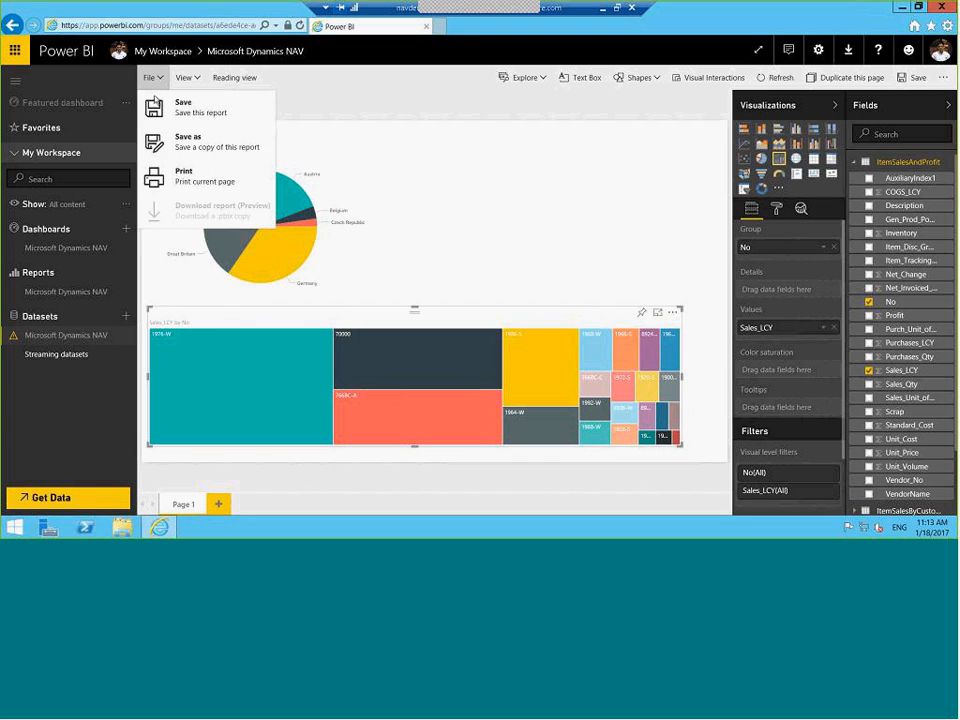
{"action": "left_click", "coordinate": [178, 112]}
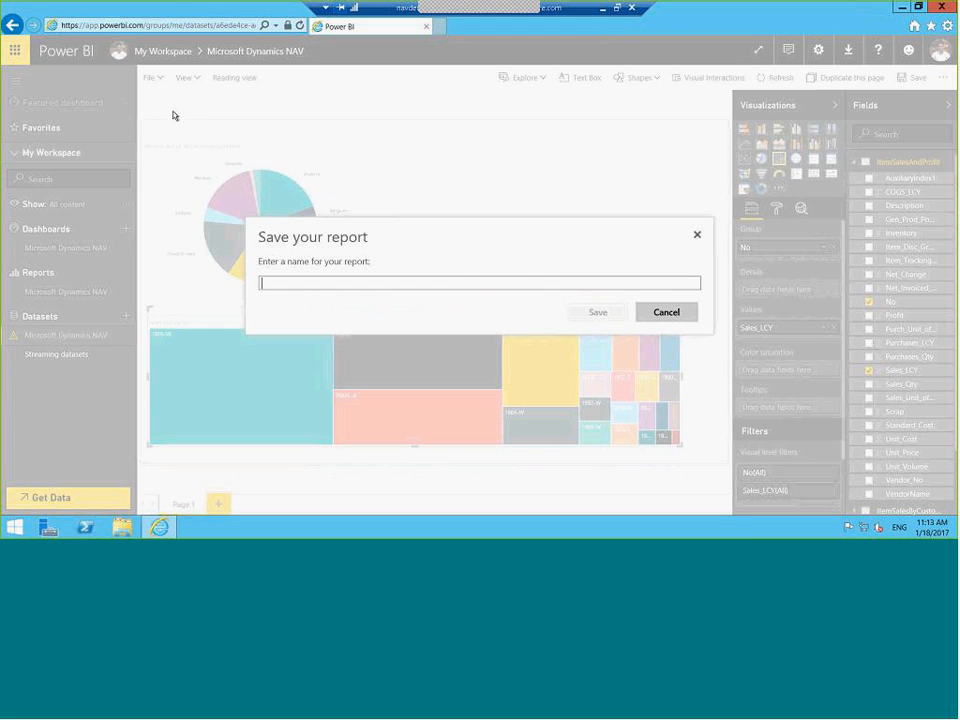
{"action": "type", "text": "Sales"}
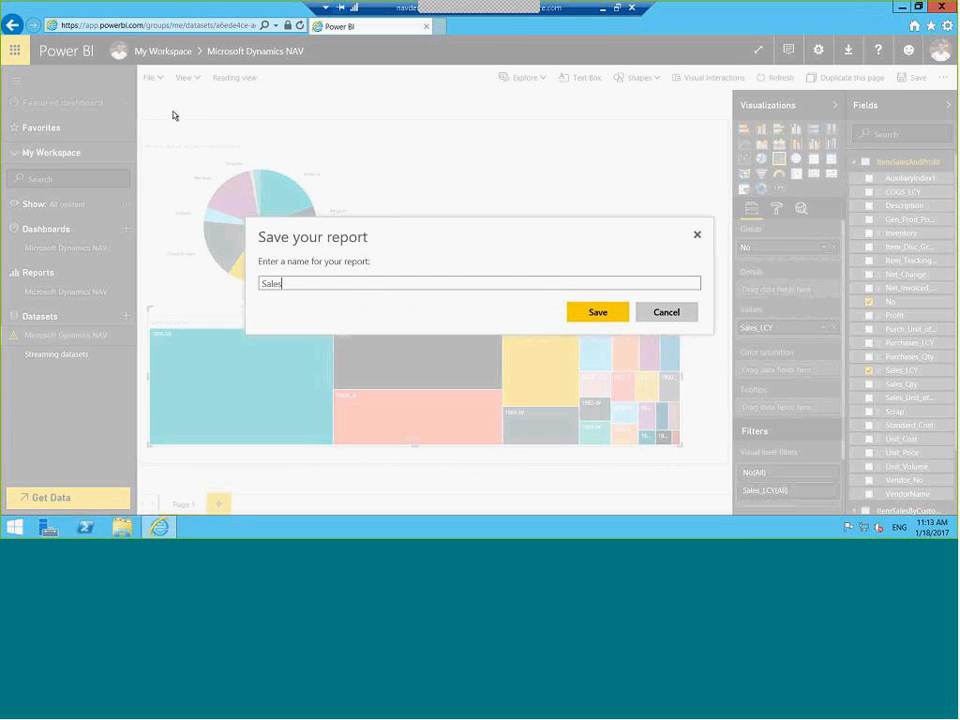
{"action": "type", "text": " Analysis"}
{"action": "left_click", "coordinate": [598, 314]}
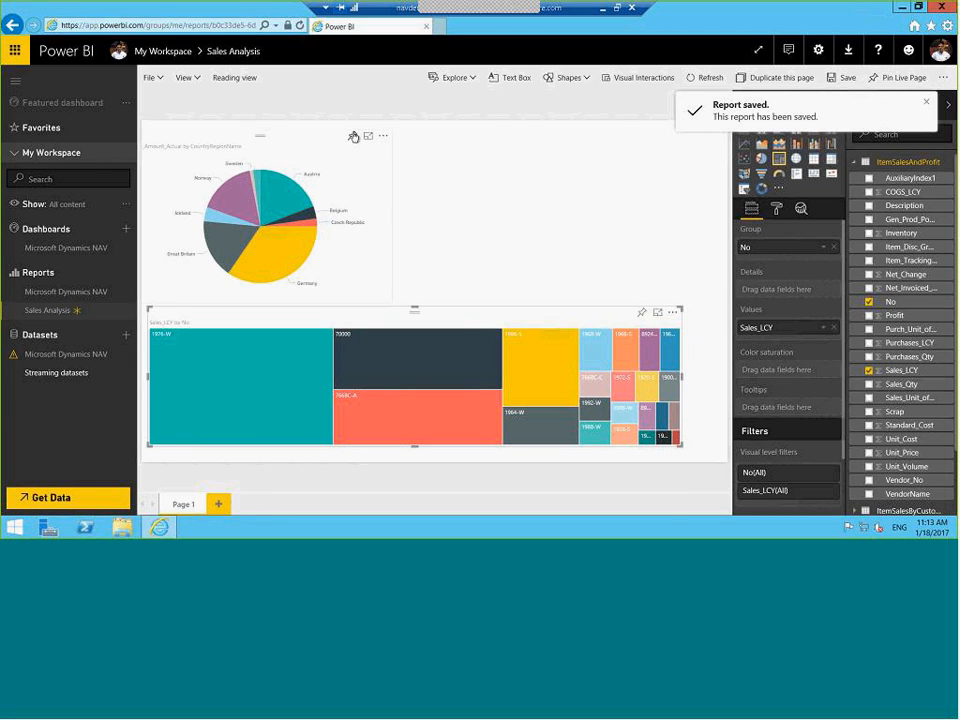
Pin the pie chart to a new dashboard named 'Sales Analysis'
{"action": "left_click", "coordinate": [353, 138]}
{"action": "left_click", "coordinate": [540, 268]}
{"action": "type", "text": "Sales Analysis"}
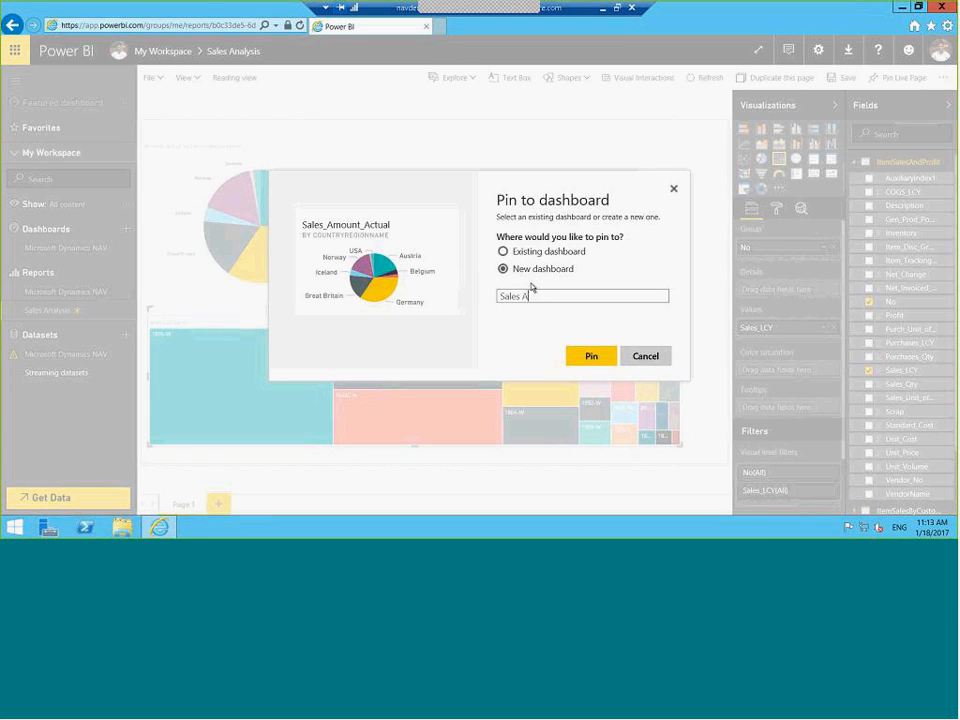
{"action": "left_click", "coordinate": [586, 357]}
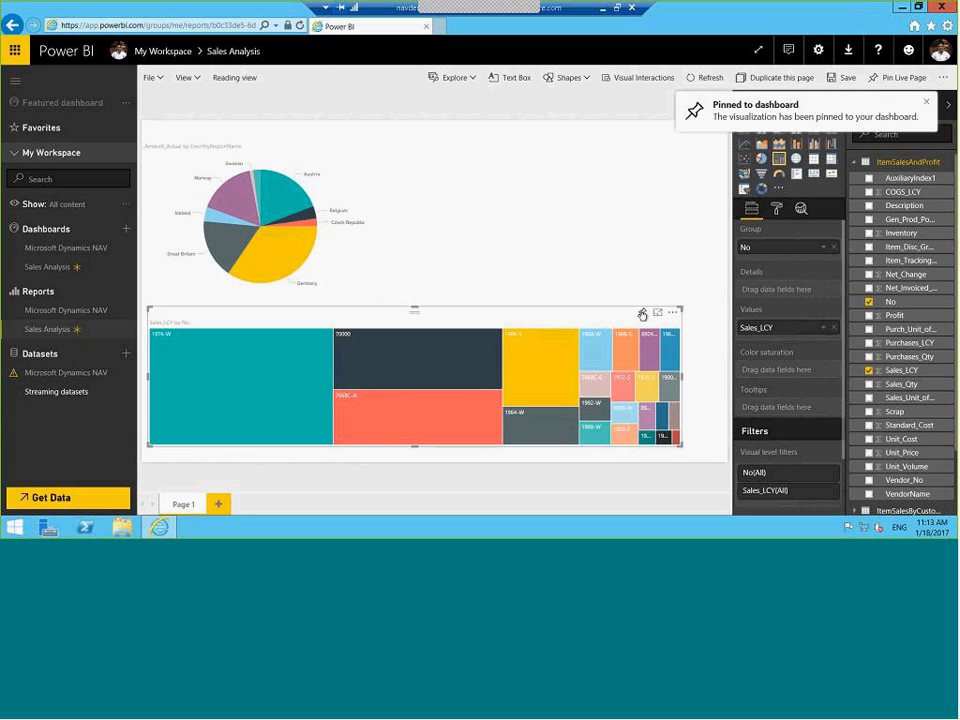
Pin the treemap to the existing Sales Analysis dashboard
{"action": "left_click", "coordinate": [643, 312]}
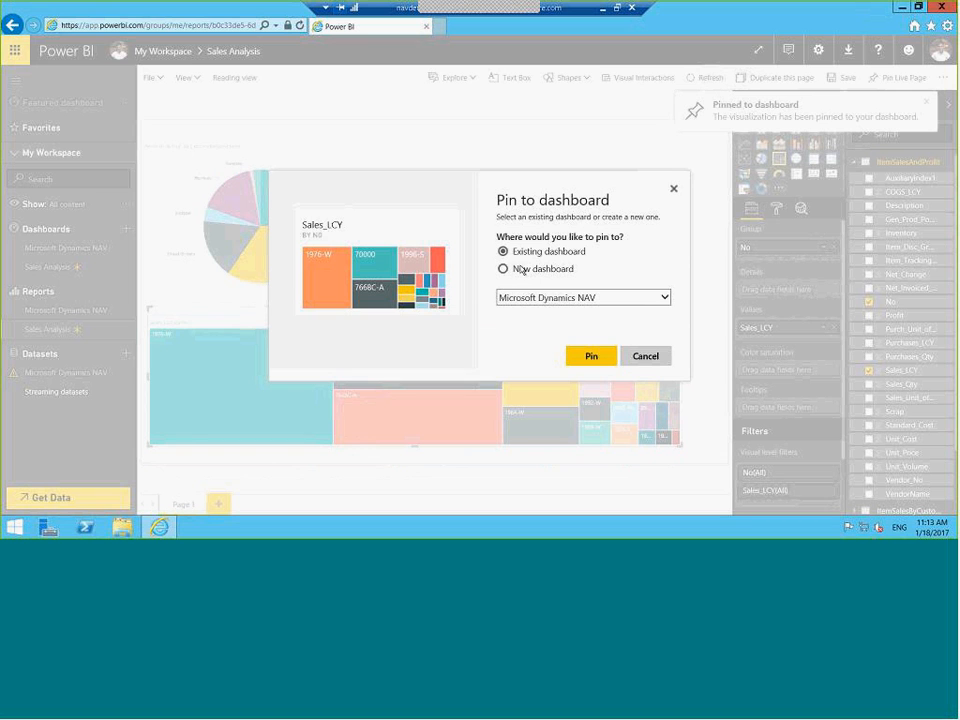
{"action": "left_click", "coordinate": [665, 298]}
{"action": "left_click", "coordinate": [560, 312]}
{"action": "left_click", "coordinate": [586, 360]}
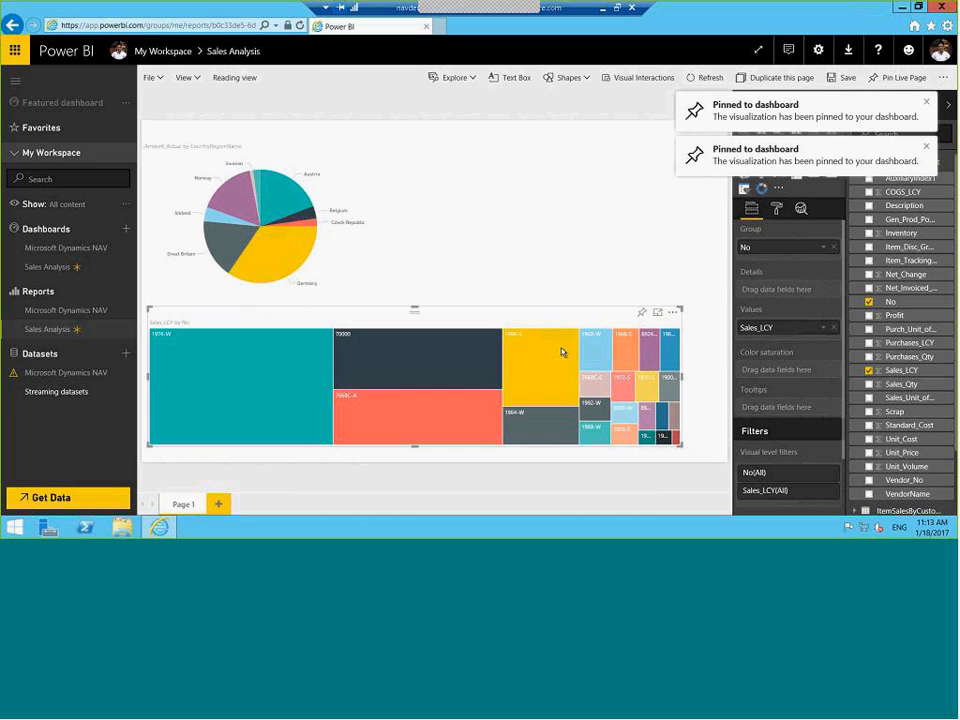
Open the Sales Analysis dashboard and bring up the Sales_Amount_Actual pie tile's menu
{"action": "left_click", "coordinate": [38, 268]}
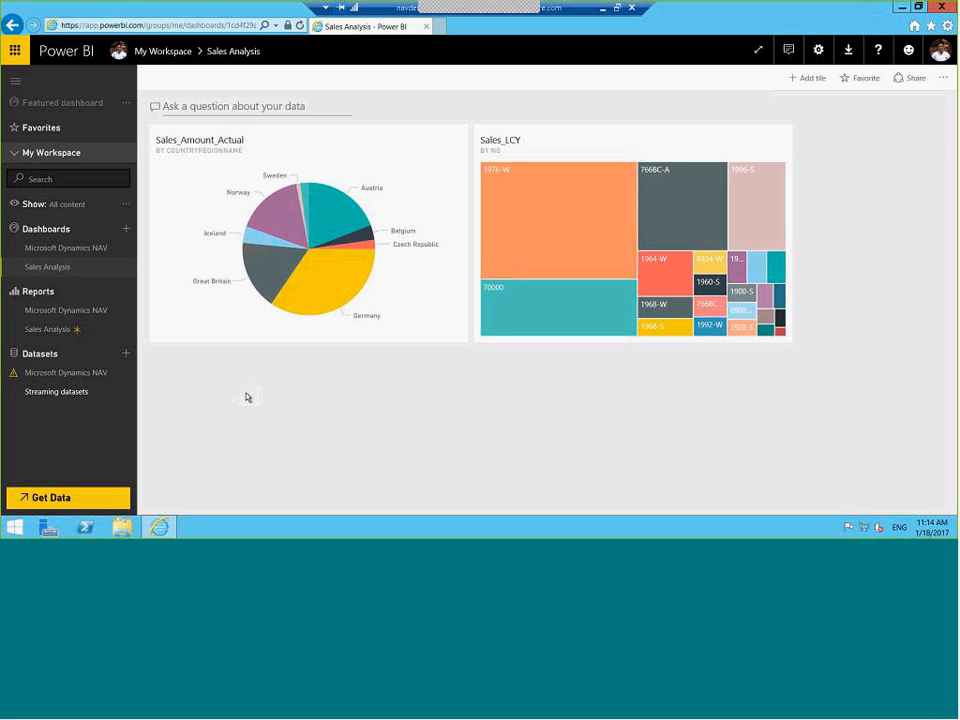
{"action": "mouse_move", "coordinate": [444, 156]}
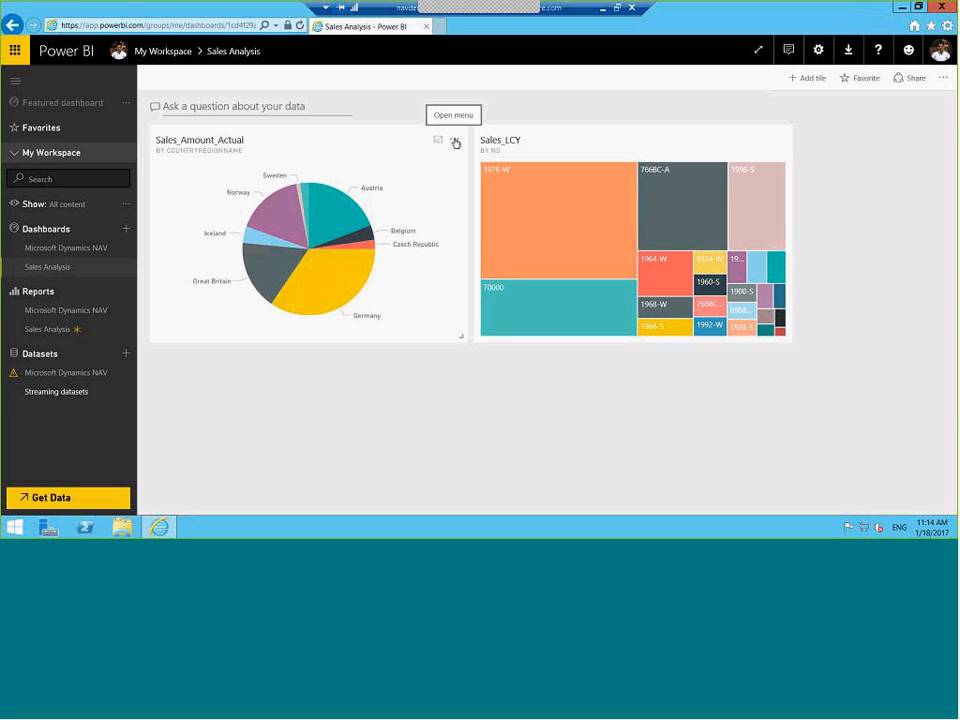
{"action": "left_click", "coordinate": [455, 143]}
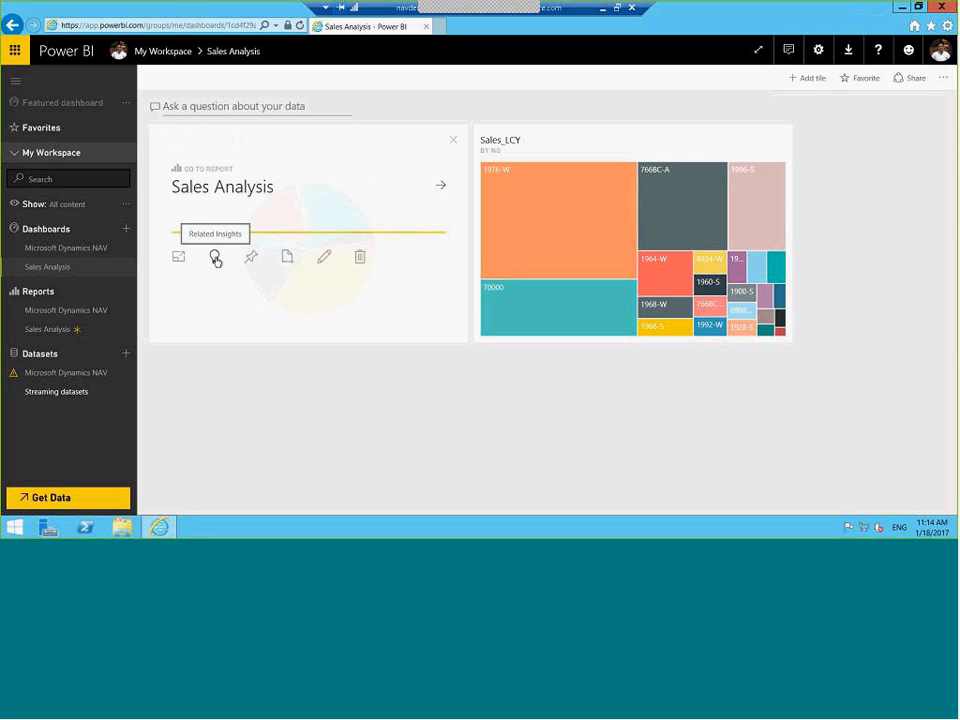
Browse the pie chart's related insights, then return to the Sales Analysis dashboard
{"action": "left_click", "coordinate": [216, 259]}
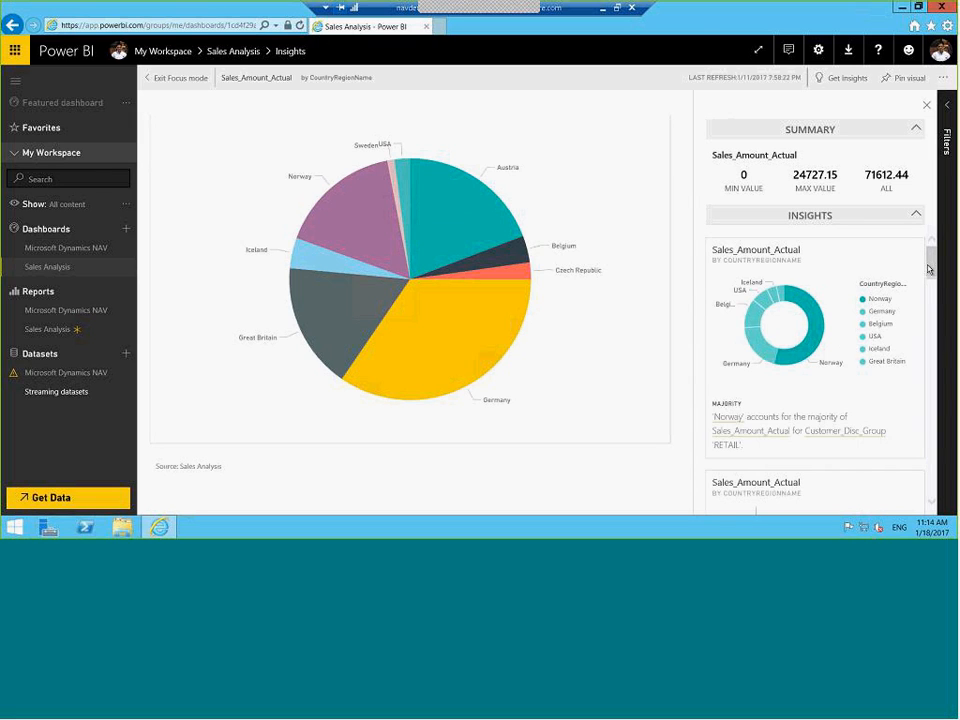
{"action": "scroll", "coordinate": [931, 270], "scroll_direction": "down", "scroll_amount": 1}
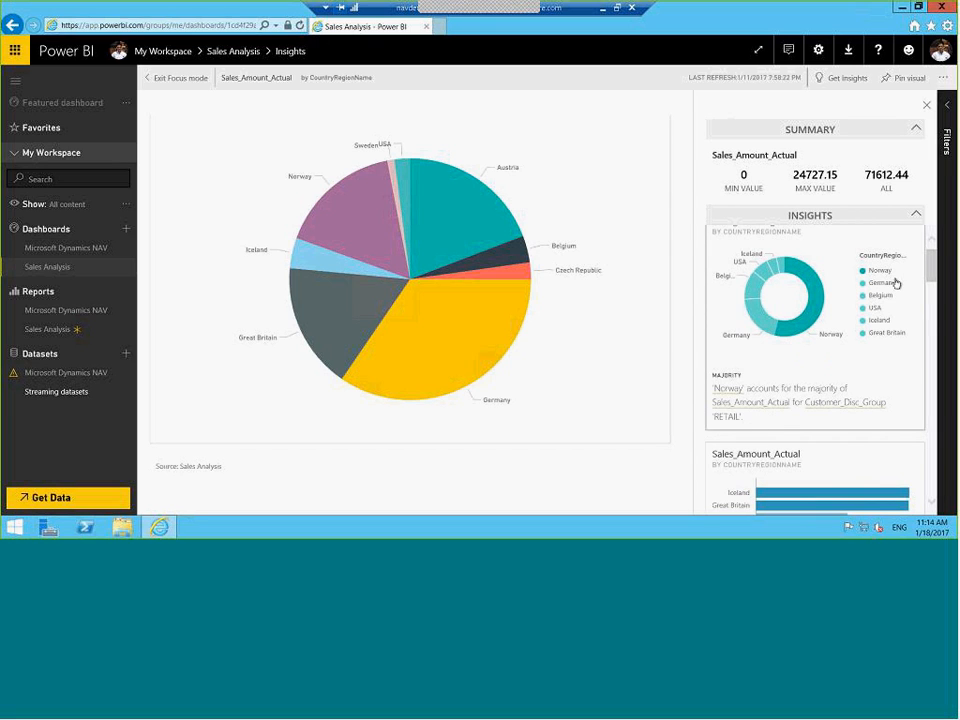
{"action": "left_click_drag", "start_coordinate": [933, 266], "coordinate": [934, 260]}
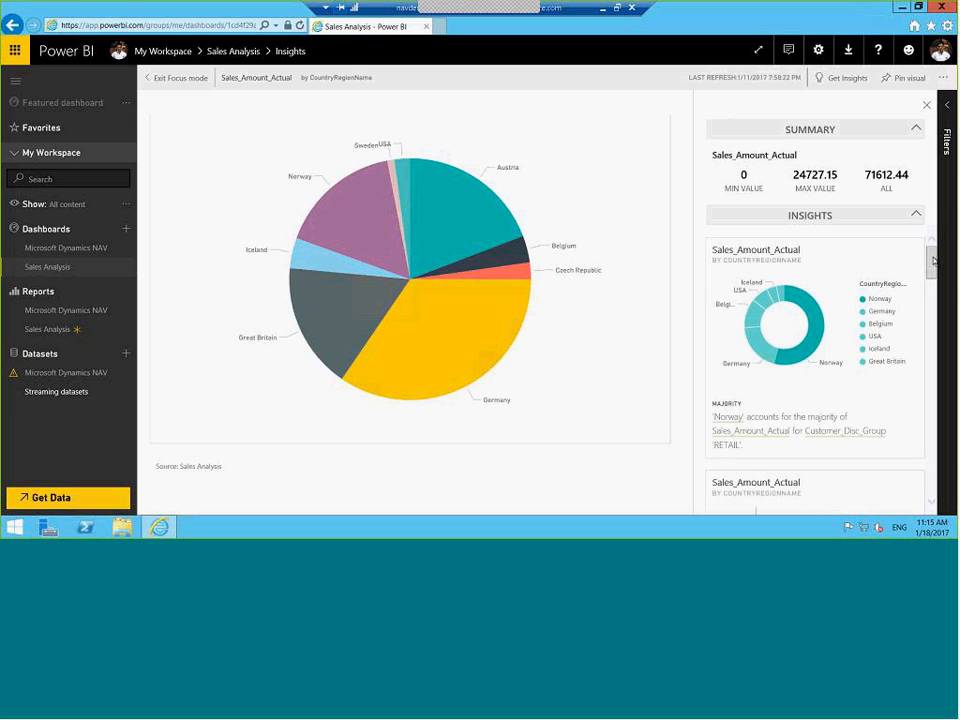
{"action": "left_click_drag", "start_coordinate": [933, 261], "coordinate": [935, 290]}
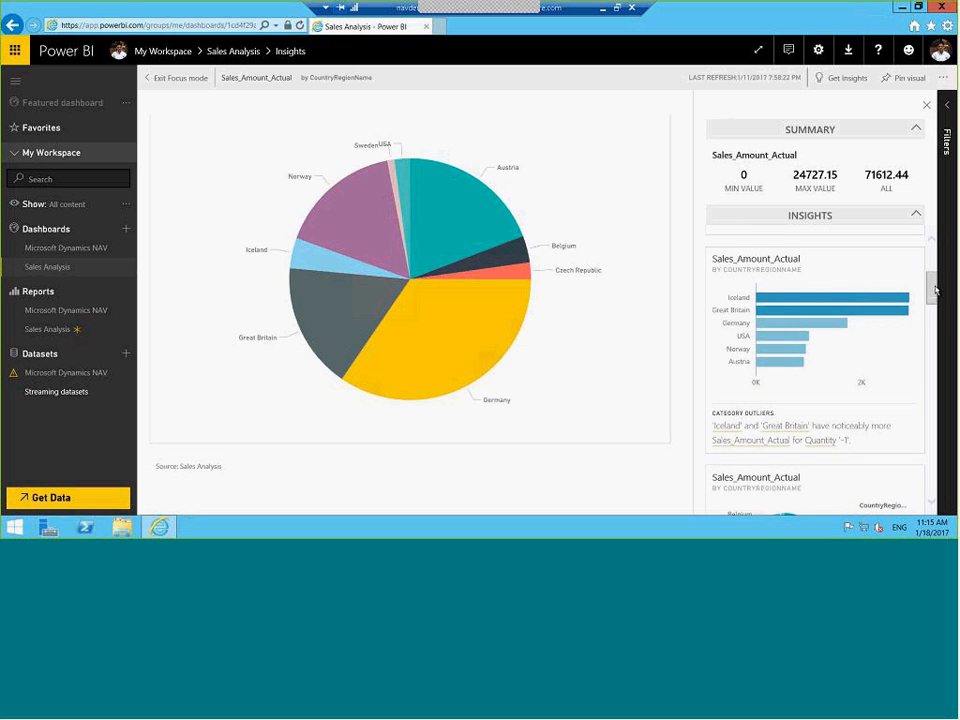
{"action": "left_click_drag", "start_coordinate": [935, 290], "coordinate": [938, 314]}
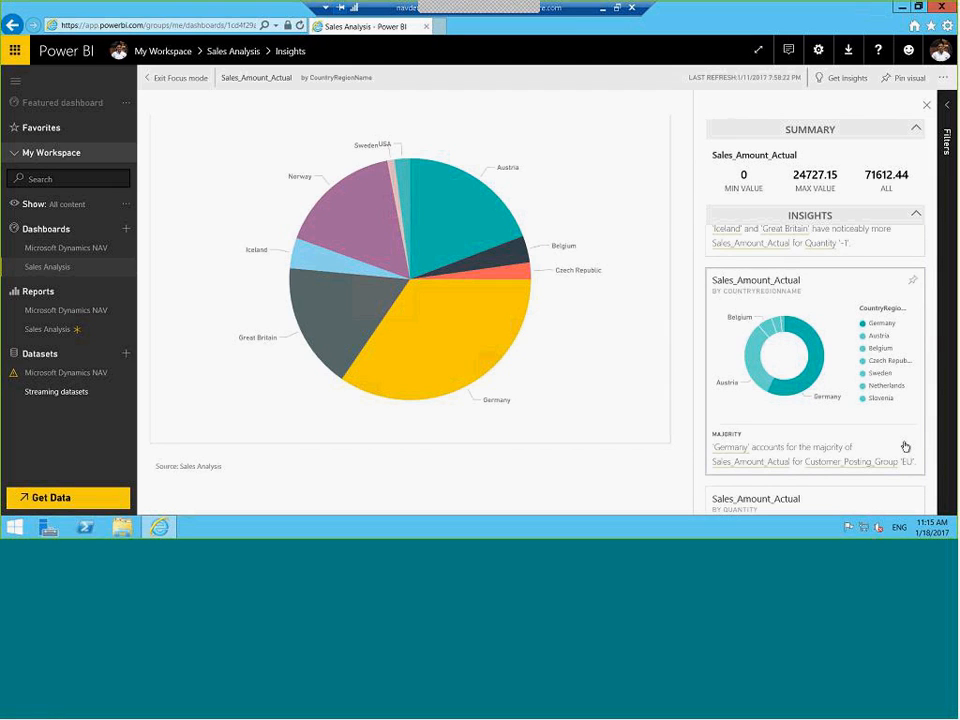
{"action": "left_click_drag", "start_coordinate": [932, 309], "coordinate": [933, 346]}
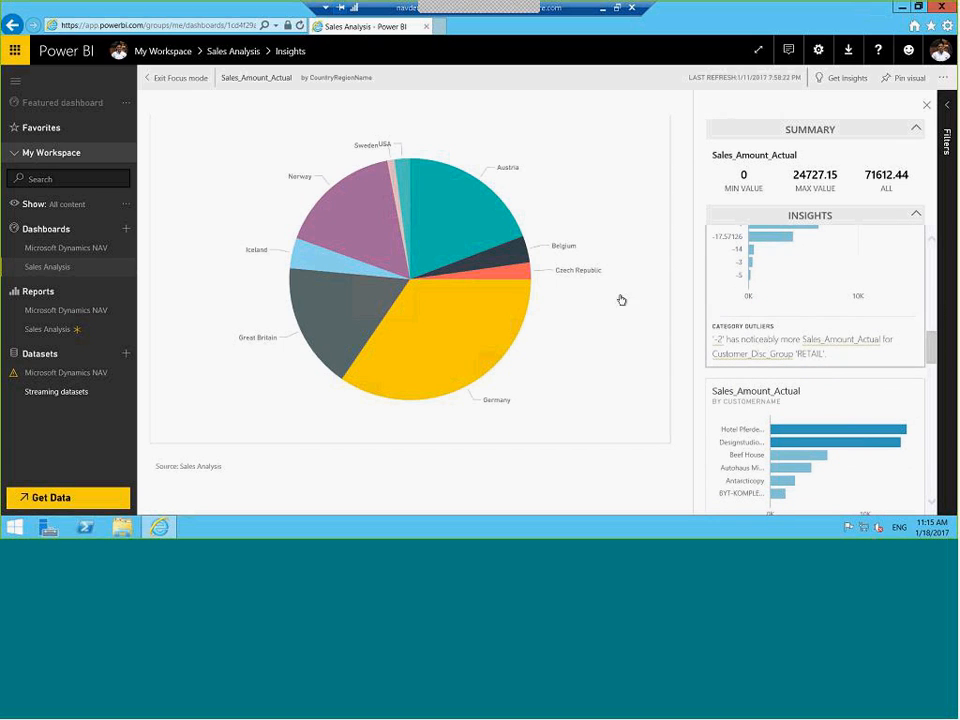
{"action": "left_click", "coordinate": [178, 79]}
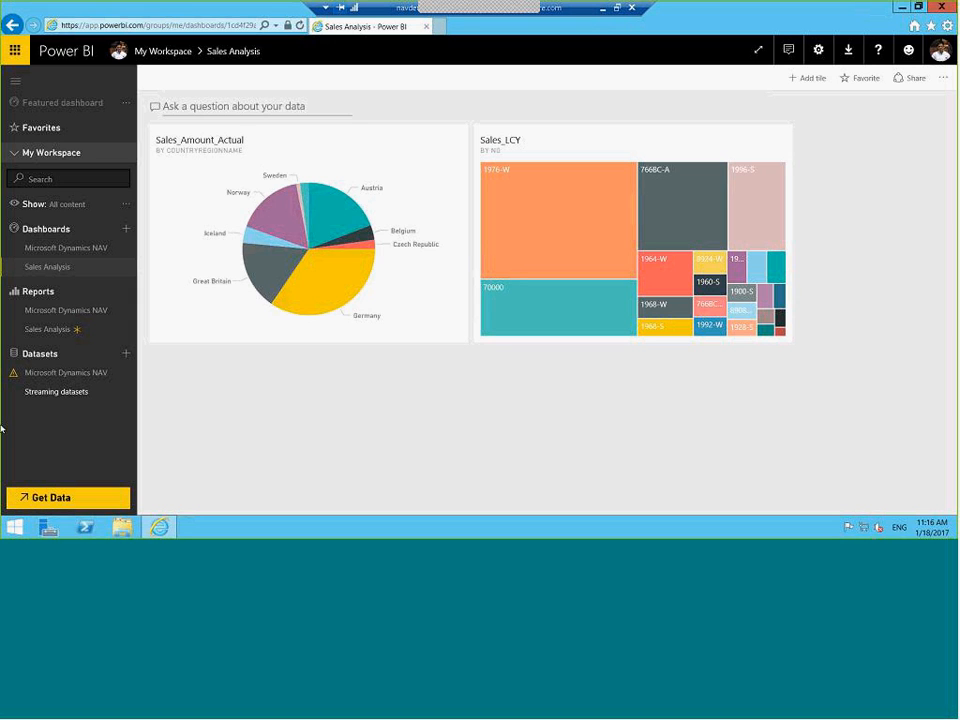
Launch Dynamics NAV from the Start screen's app list
{"action": "left_click", "coordinate": [9, 533]}
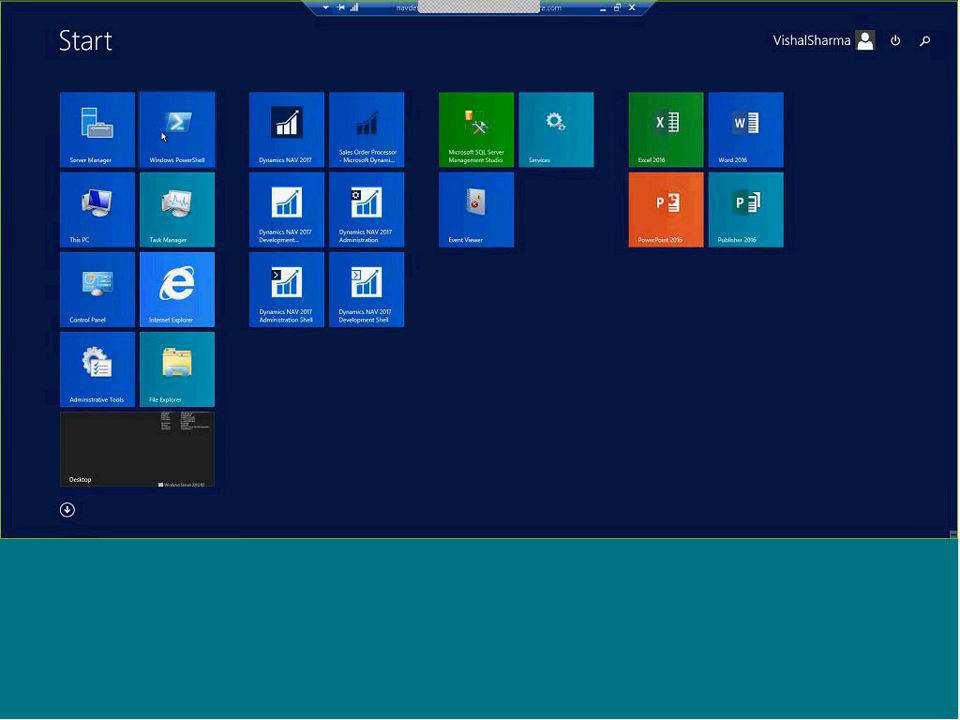
{"action": "left_click", "coordinate": [288, 128]}
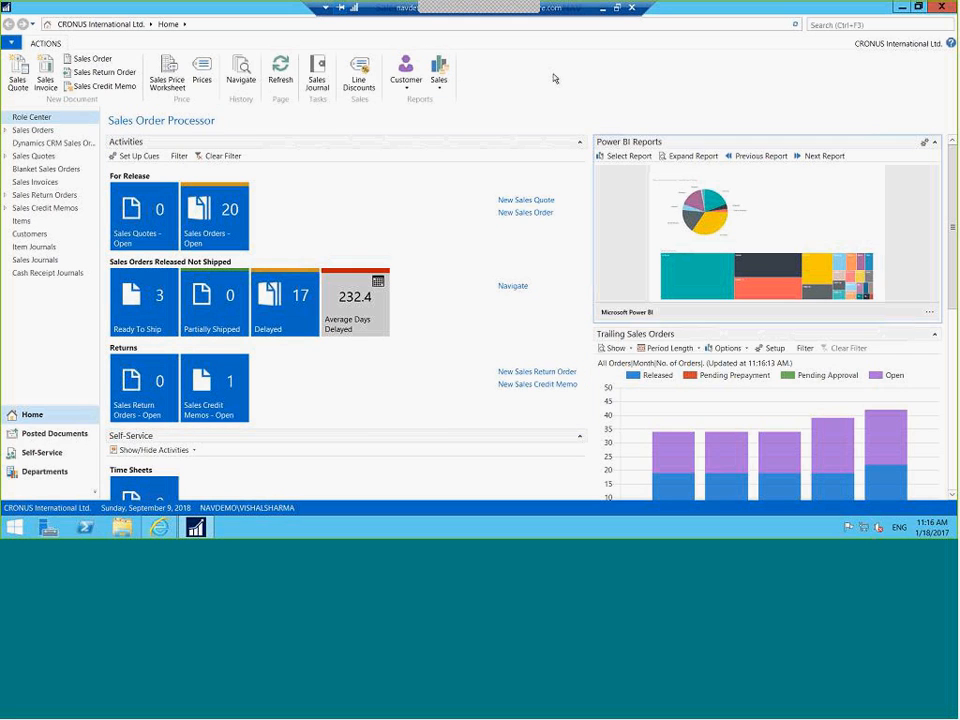
Show Sales Analysis in the Power BI Reports part and preview it expanded full-size
{"action": "left_click", "coordinate": [621, 157]}
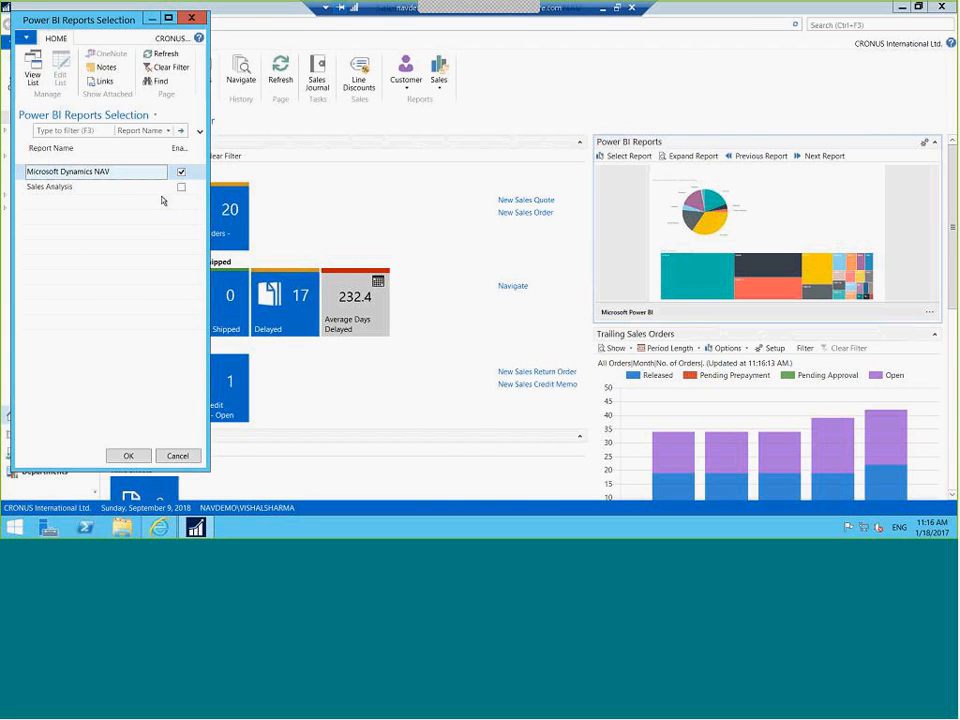
{"action": "left_click", "coordinate": [181, 187]}
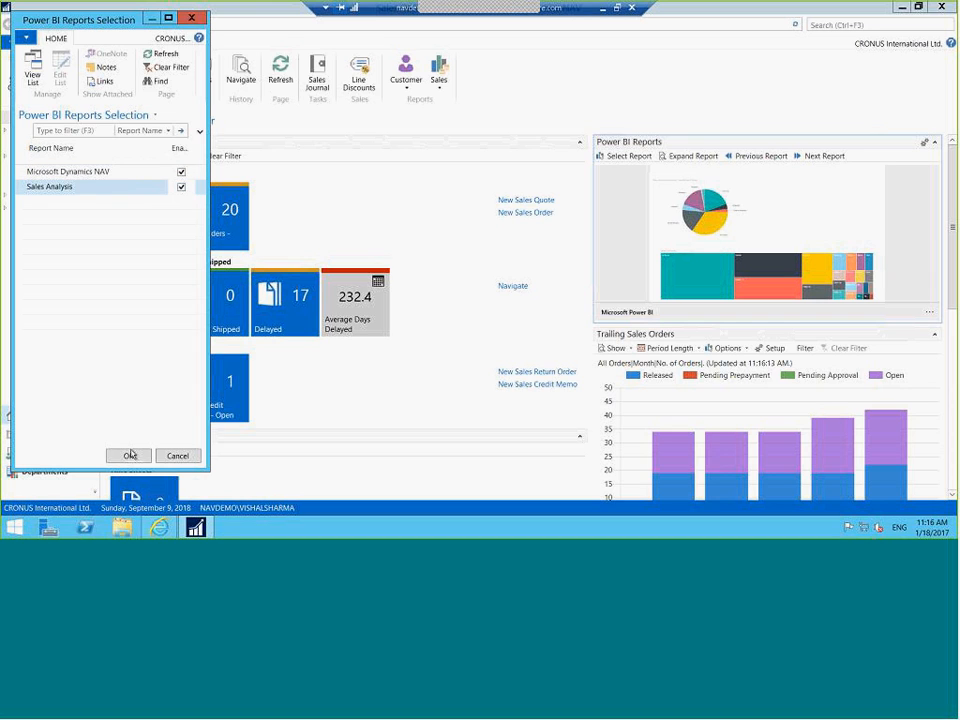
{"action": "left_click", "coordinate": [128, 455]}
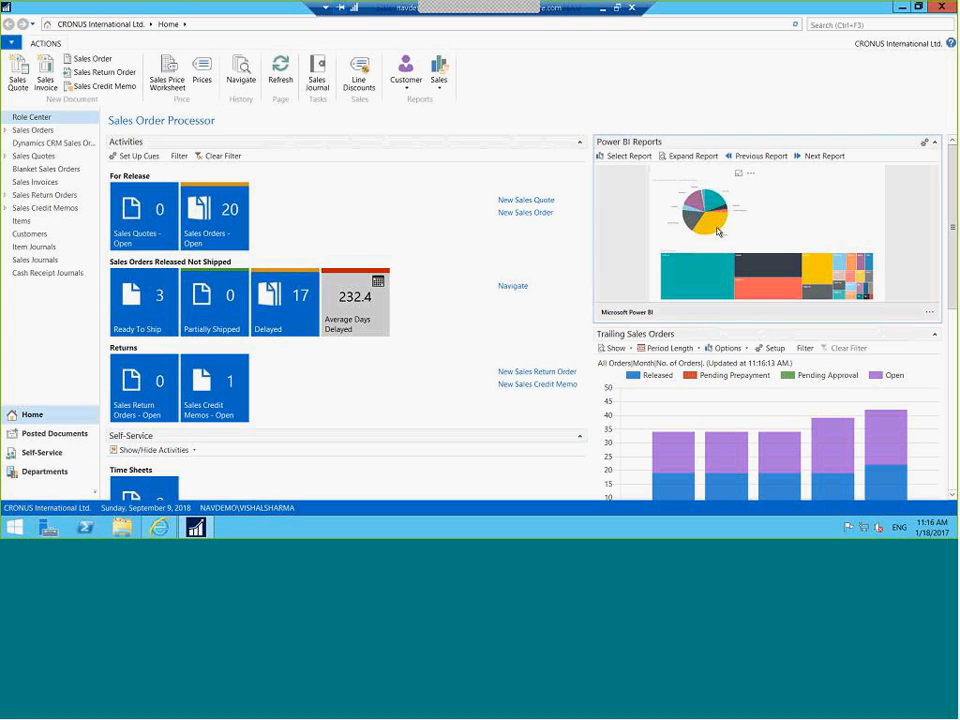
{"action": "left_click", "coordinate": [690, 157]}
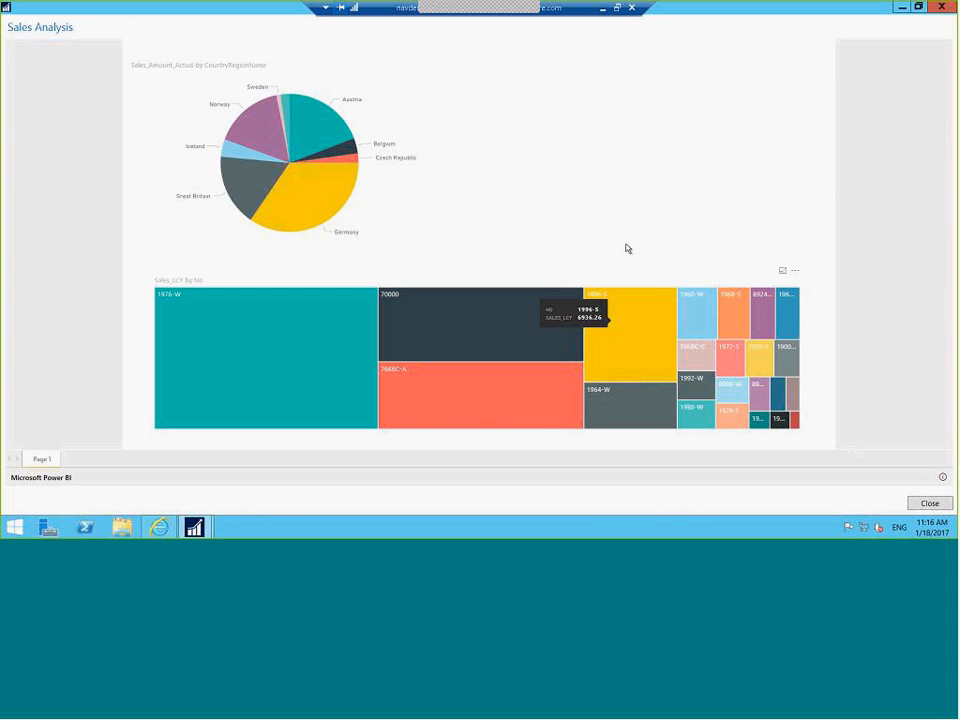
{"action": "left_click", "coordinate": [943, 9]}
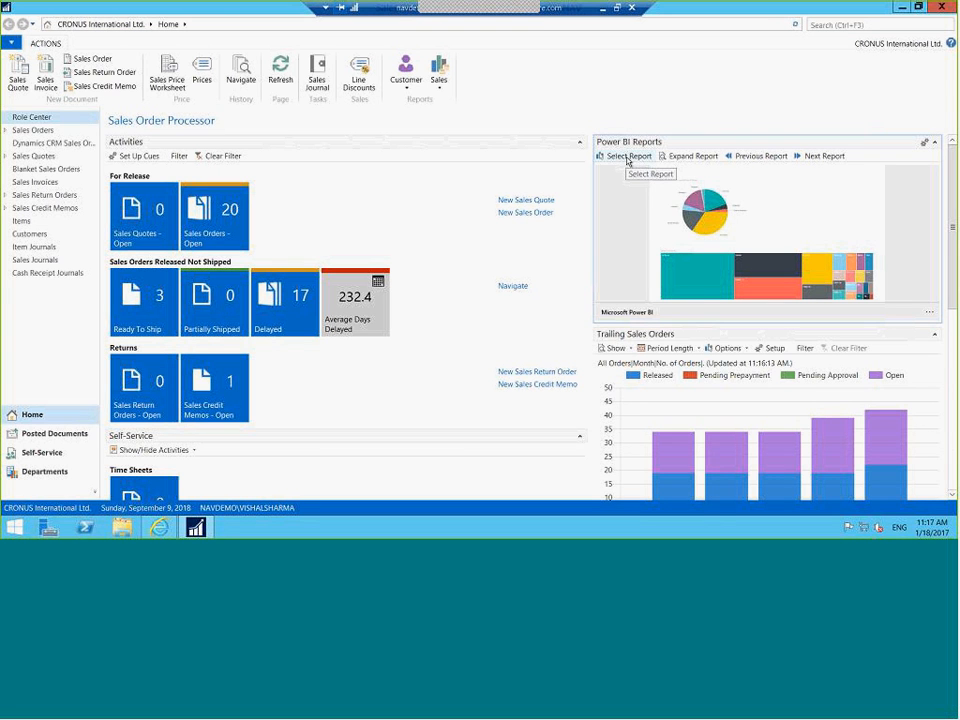
Switch the Power BI Reports part to the Microsoft Dynamics NAV report
{"action": "left_click", "coordinate": [628, 156]}
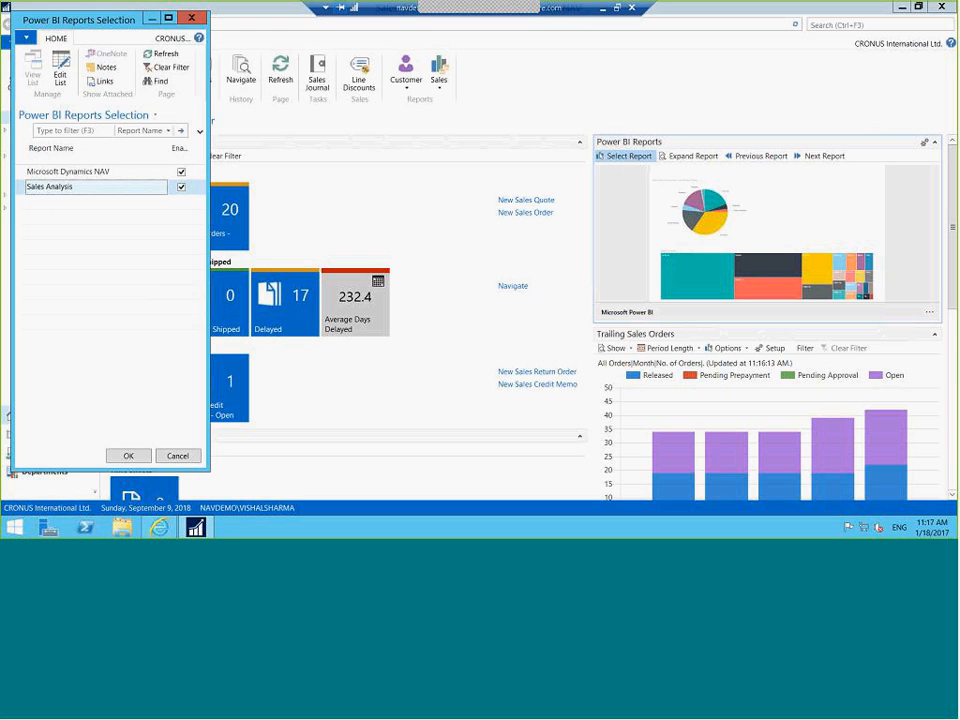
{"action": "left_click", "coordinate": [61, 174]}
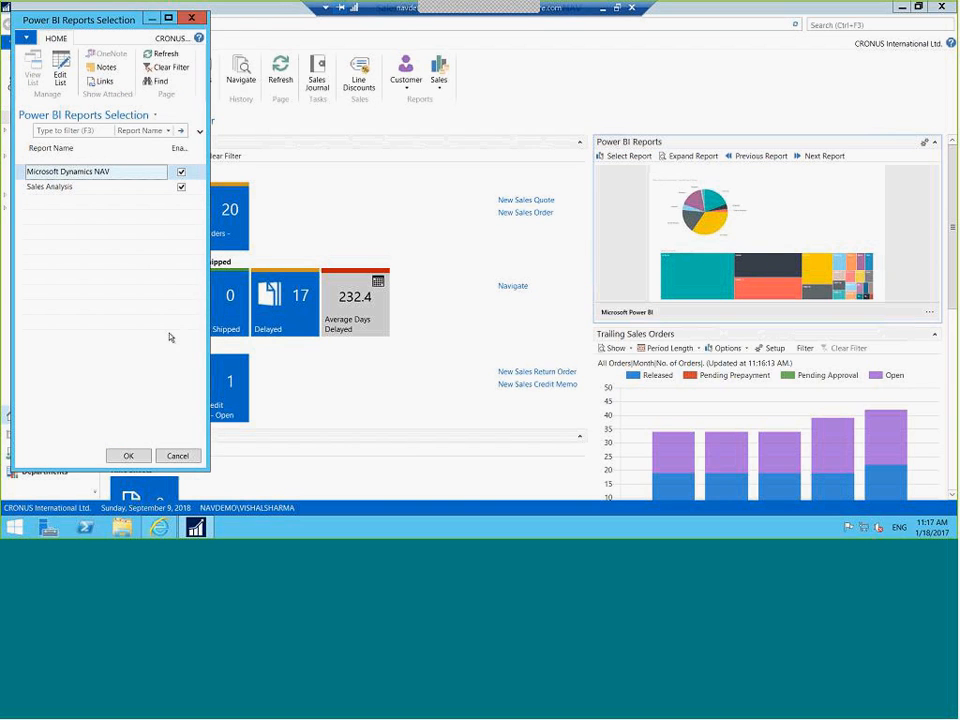
{"action": "left_click", "coordinate": [127, 455]}
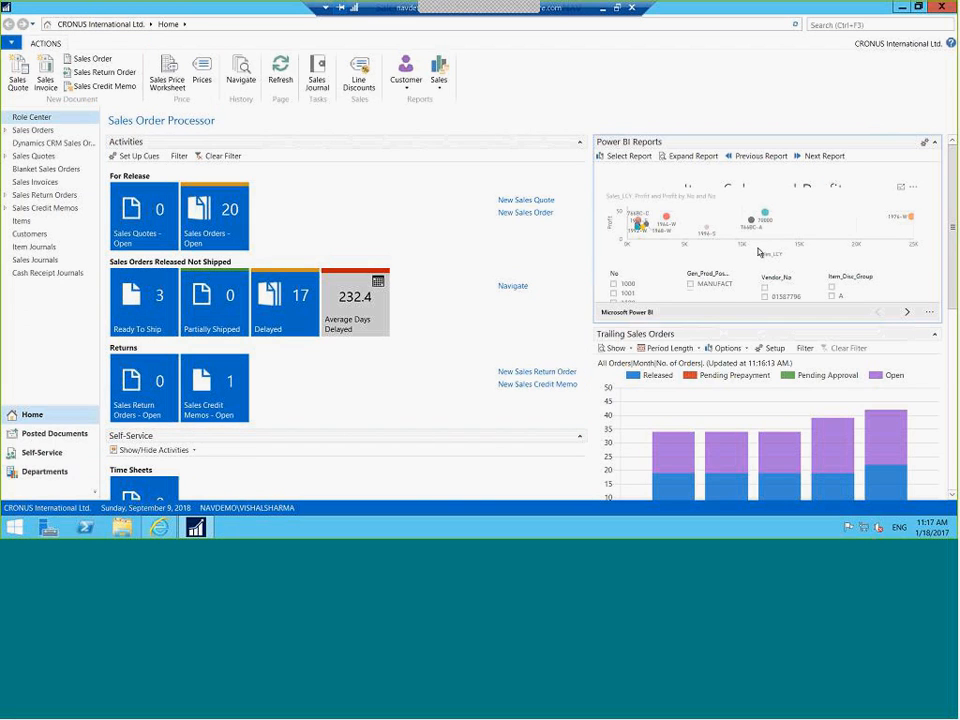
View the report full-size, browsing Top Customer Overview, Item Sales By Customer and Sales Opportunities pages
{"action": "left_click", "coordinate": [688, 157]}
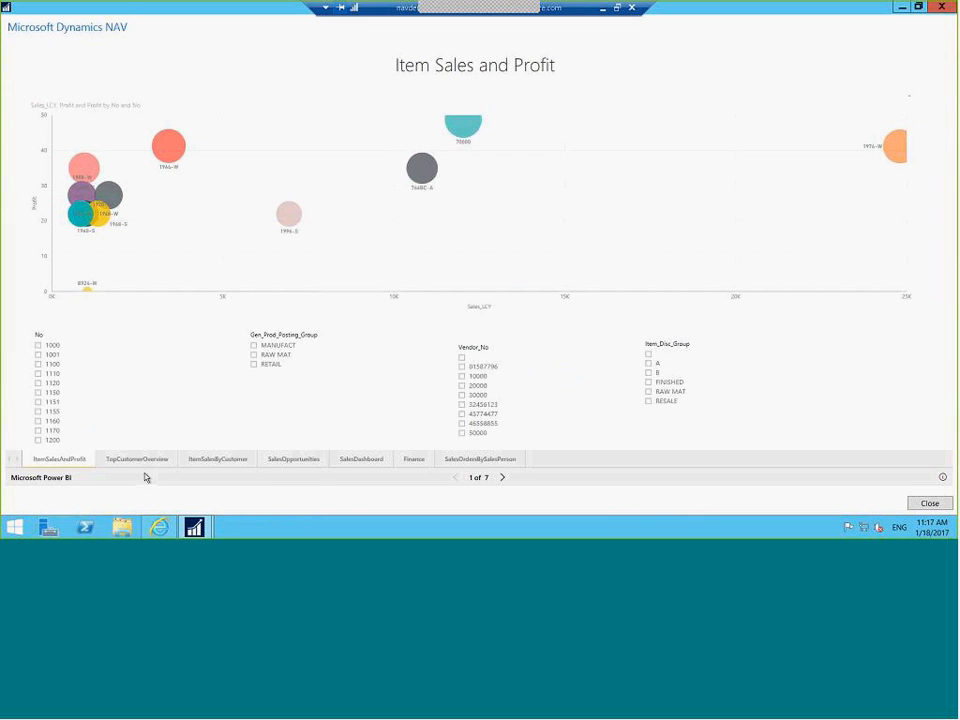
{"action": "left_click", "coordinate": [150, 461]}
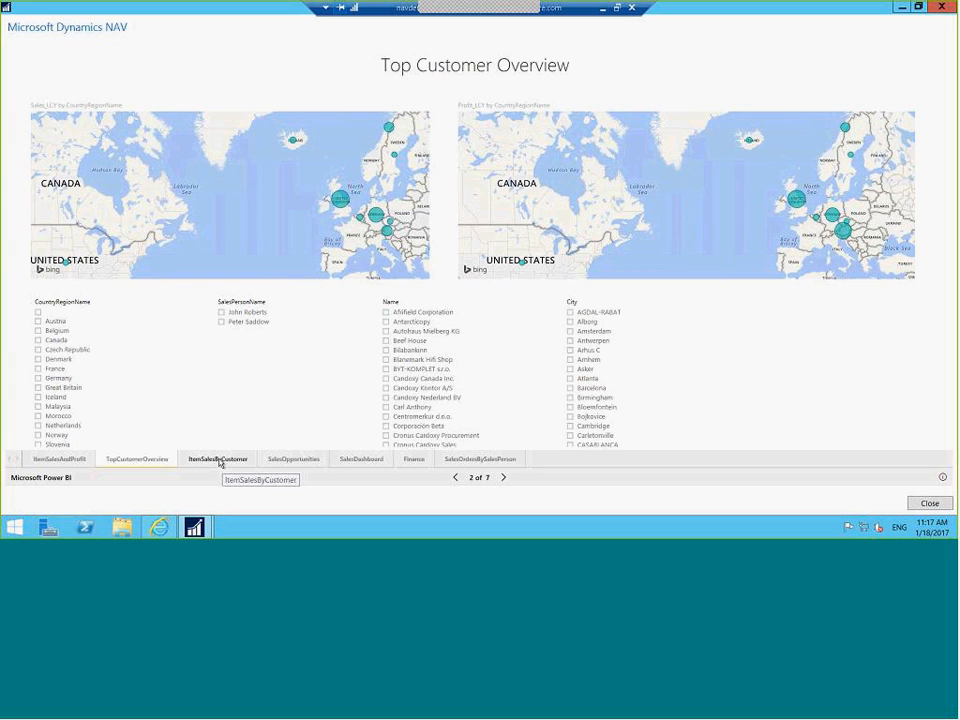
{"action": "left_click", "coordinate": [219, 461]}
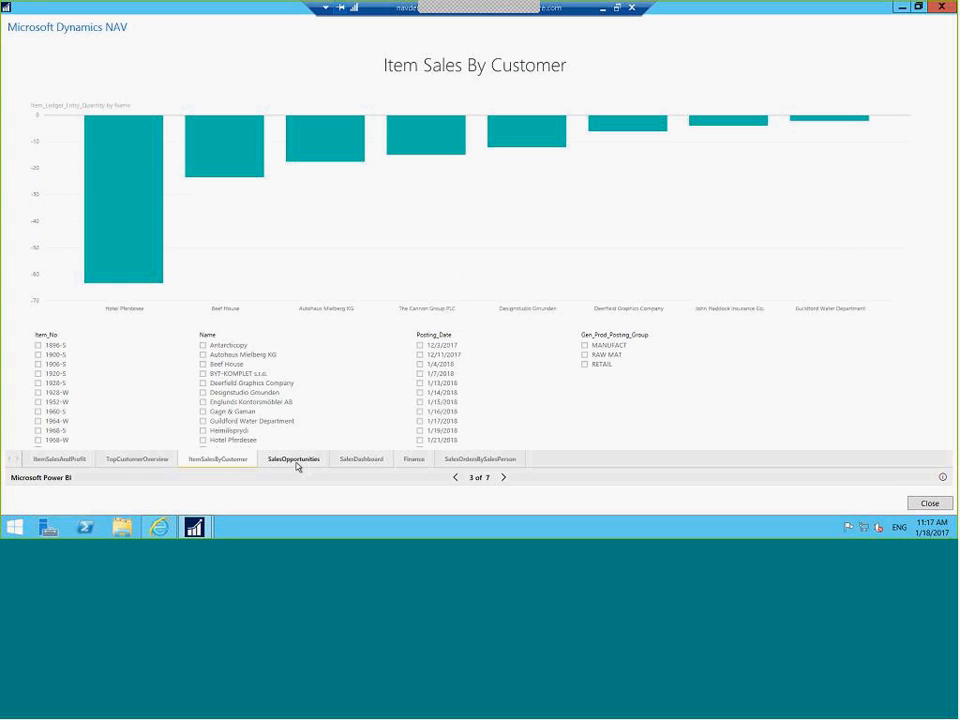
{"action": "left_click", "coordinate": [301, 463]}
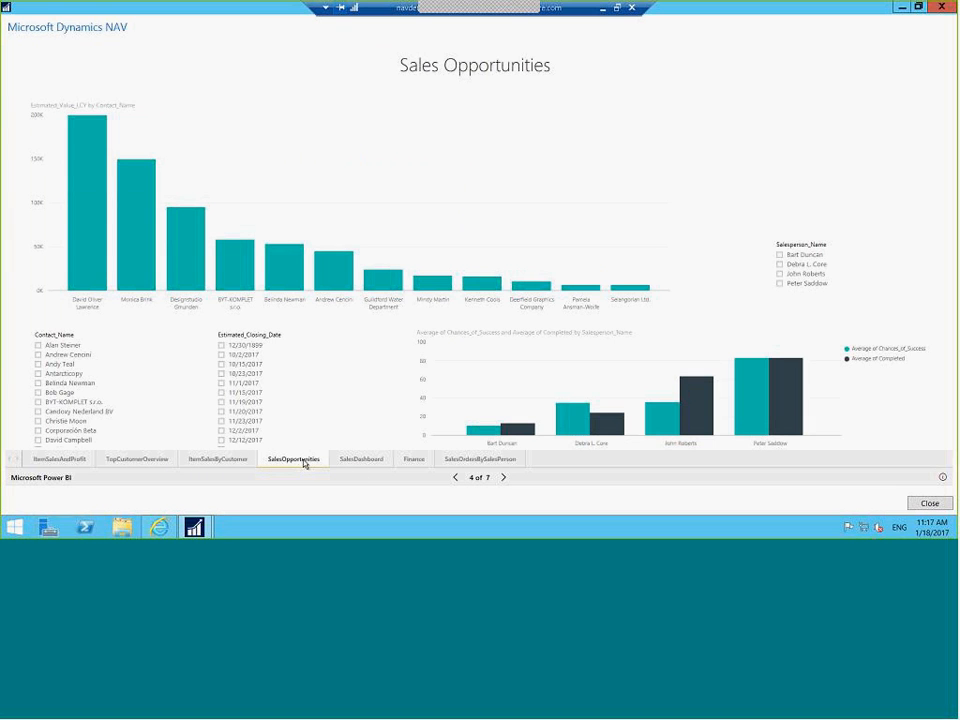
{"action": "left_click", "coordinate": [942, 8]}
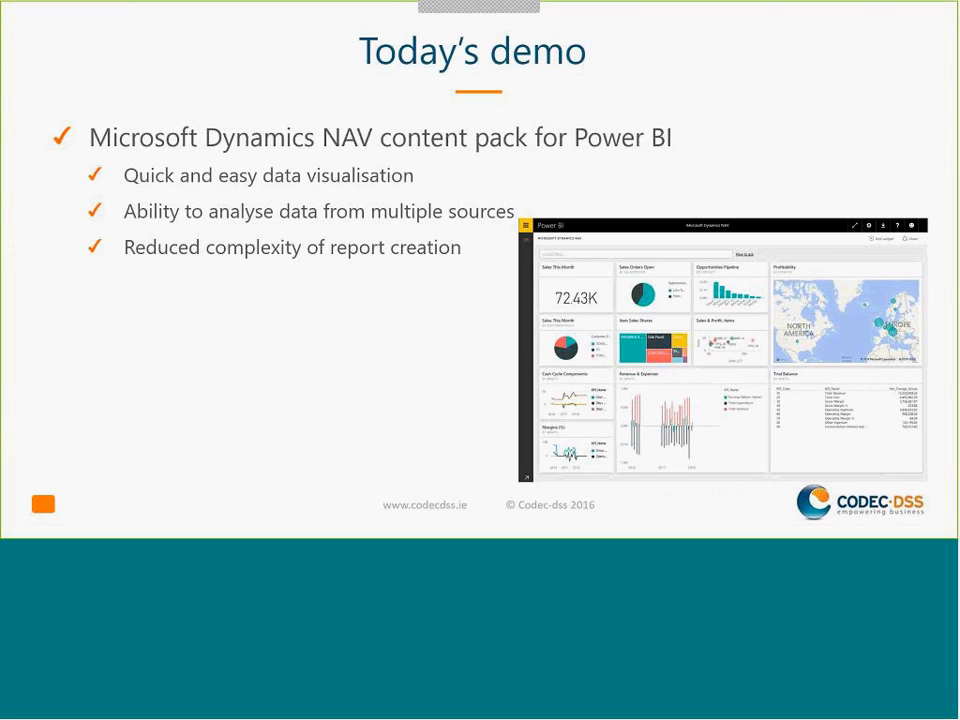
Advance to the 'Today's demo' slide and reveal its role center screenshot
{"action": "key", "text": "Right"}
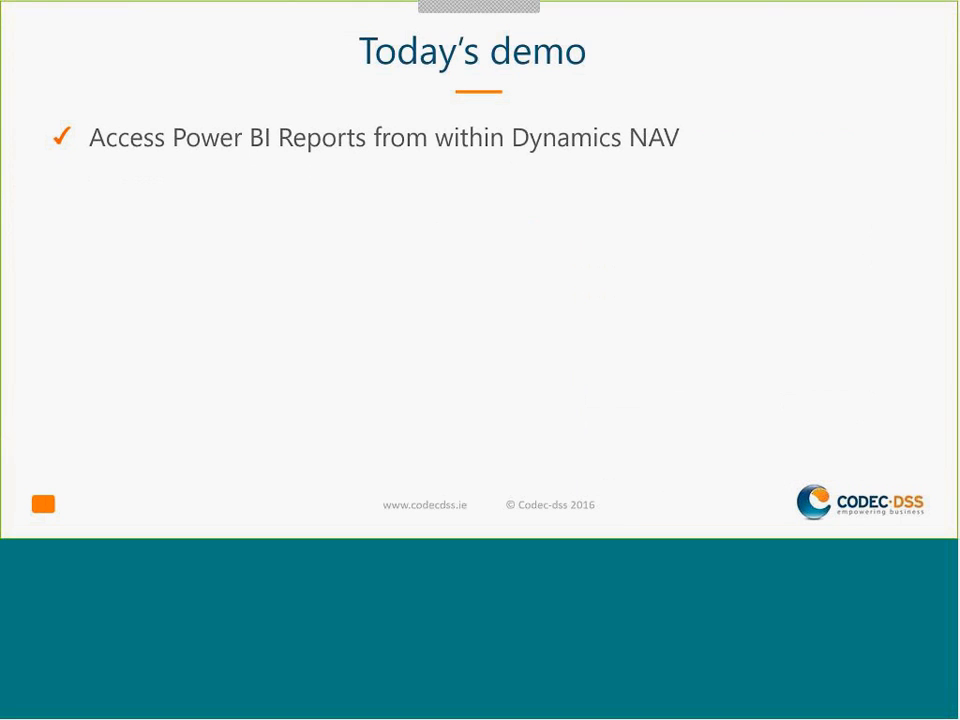
{"action": "key", "text": "Right"}
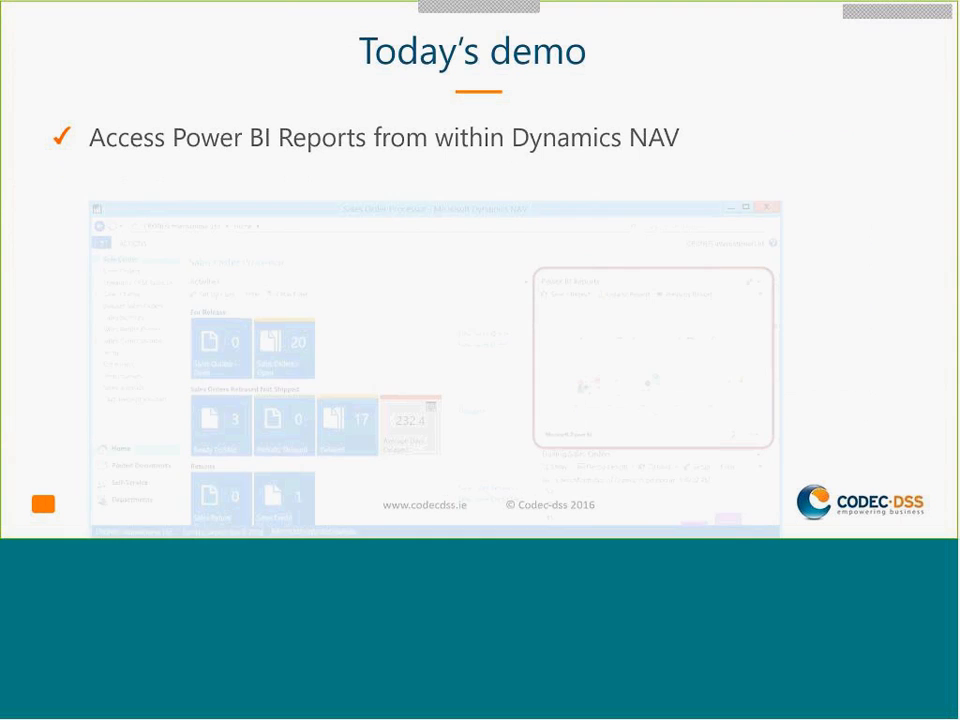
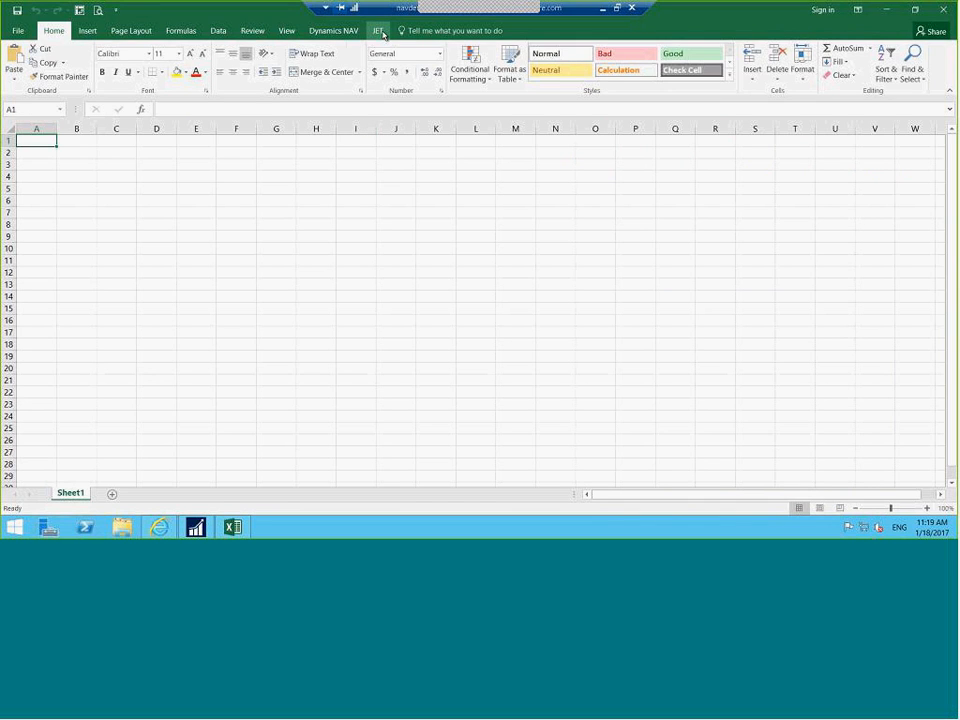
Launch Table Builder from the JET tab, move and enlarge its window, and list the available NAV tables
{"action": "left_click", "coordinate": [380, 31]}
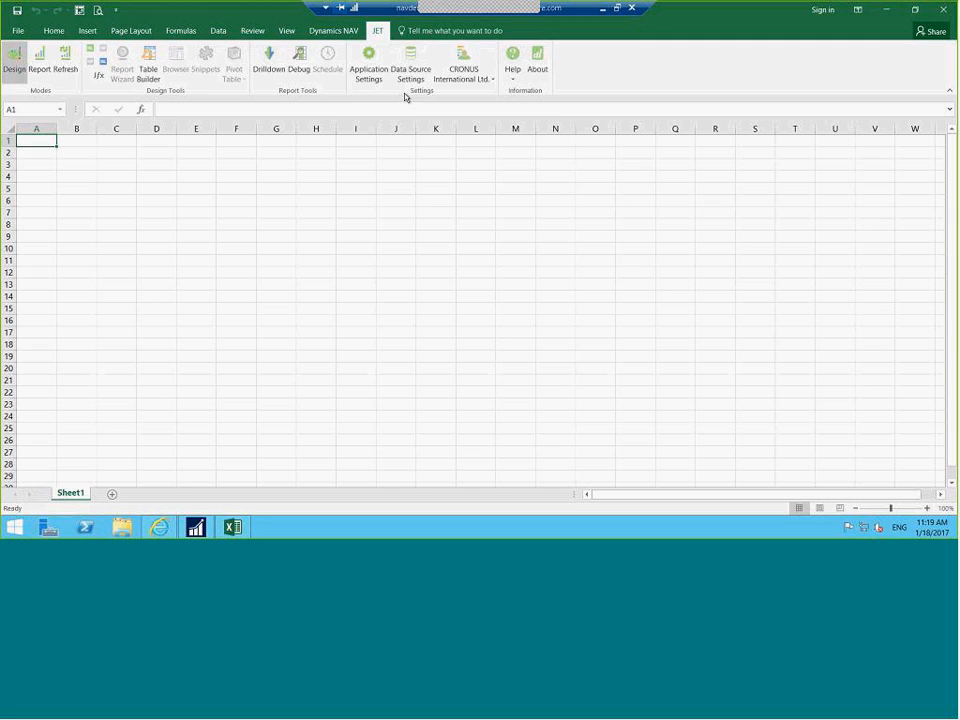
{"action": "left_click", "coordinate": [151, 61]}
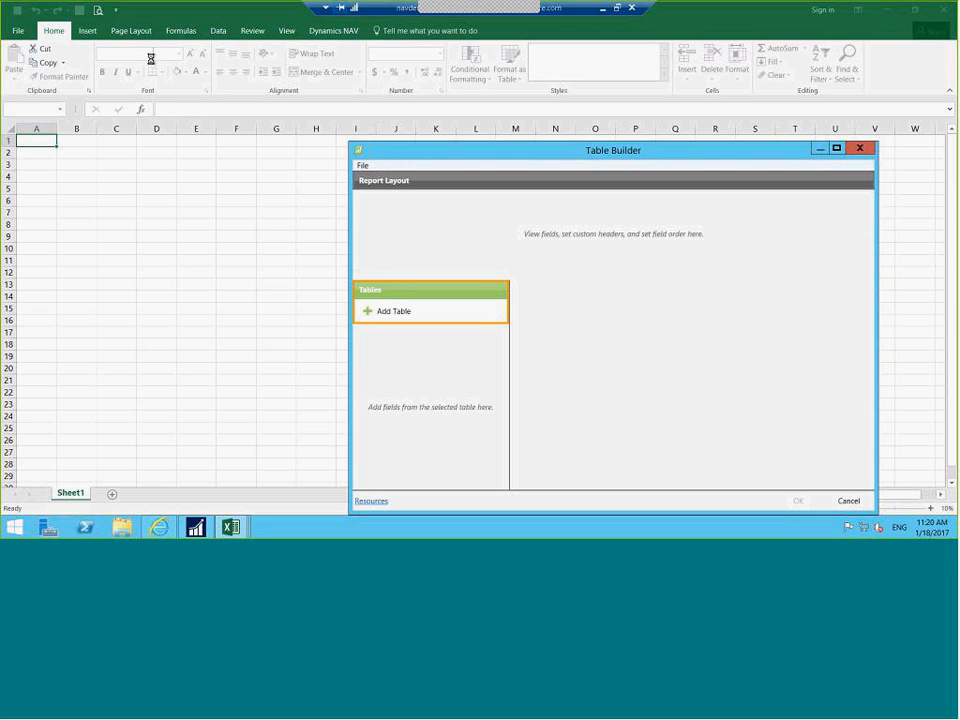
{"action": "left_click_drag", "start_coordinate": [518, 156], "coordinate": [306, 51]}
{"action": "left_click_drag", "start_coordinate": [664, 409], "coordinate": [791, 461]}
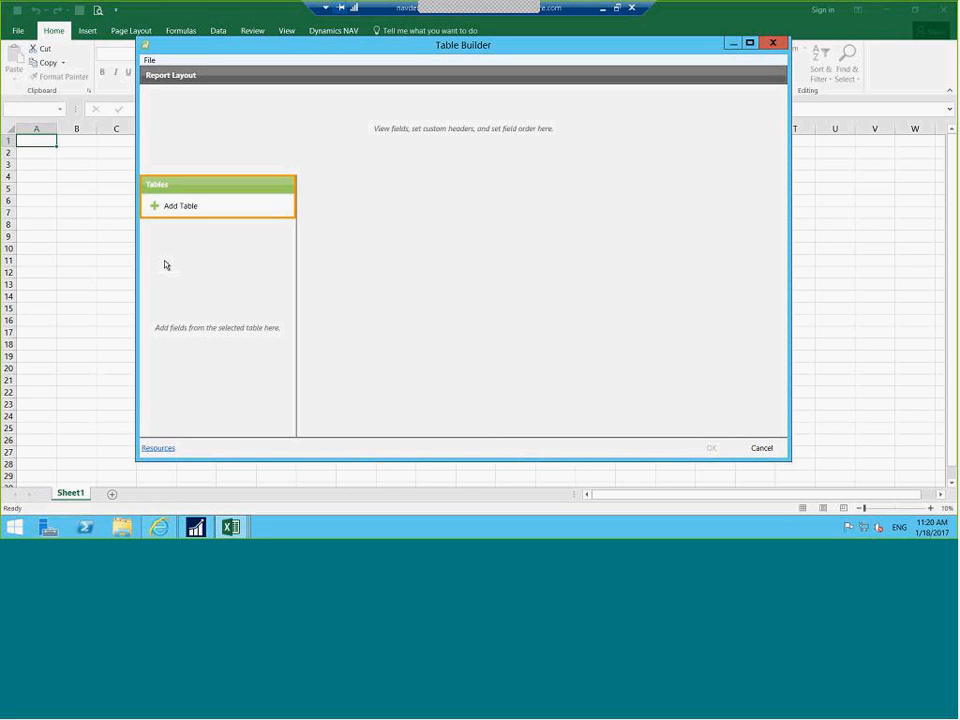
{"action": "left_click", "coordinate": [163, 208]}
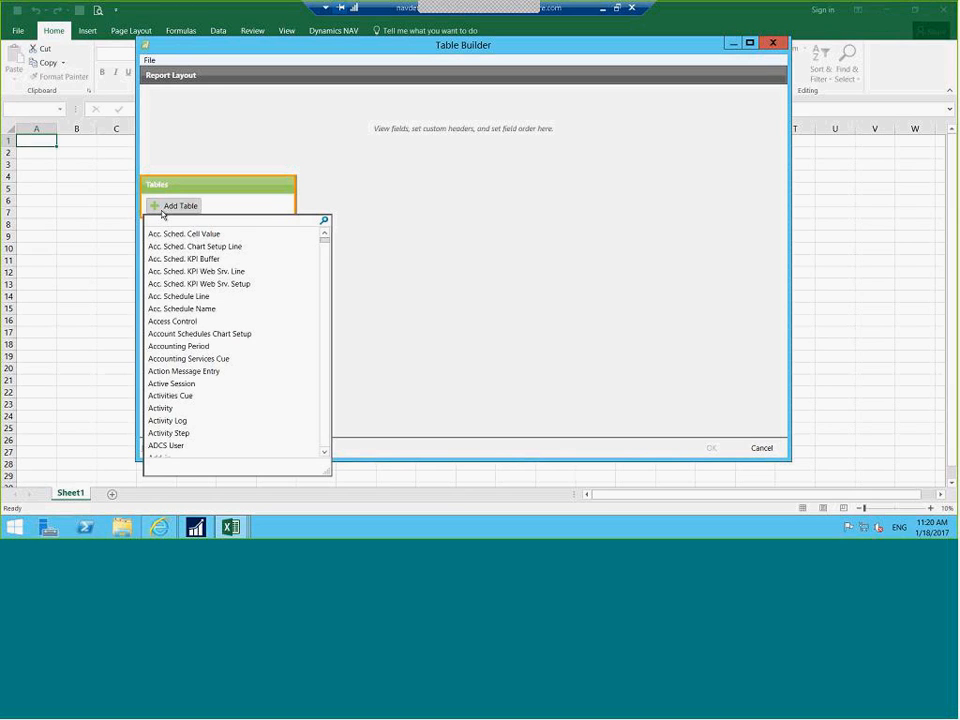
Find and add the Item Ledger Entry table by searching 'item led'
{"action": "type", "text": "item"}
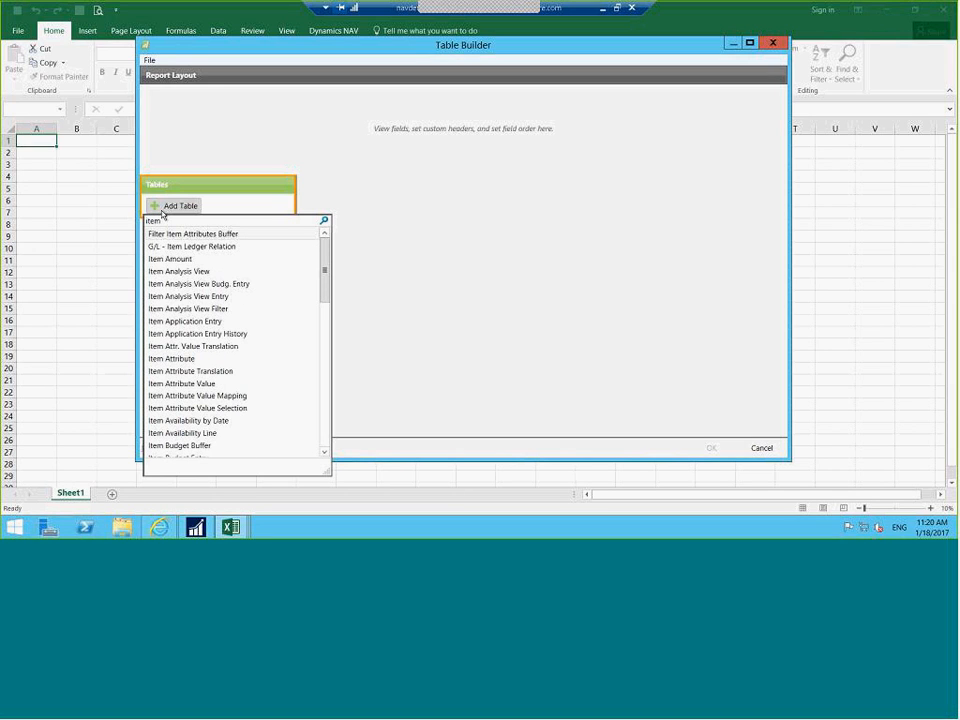
{"action": "type", "text": " led"}
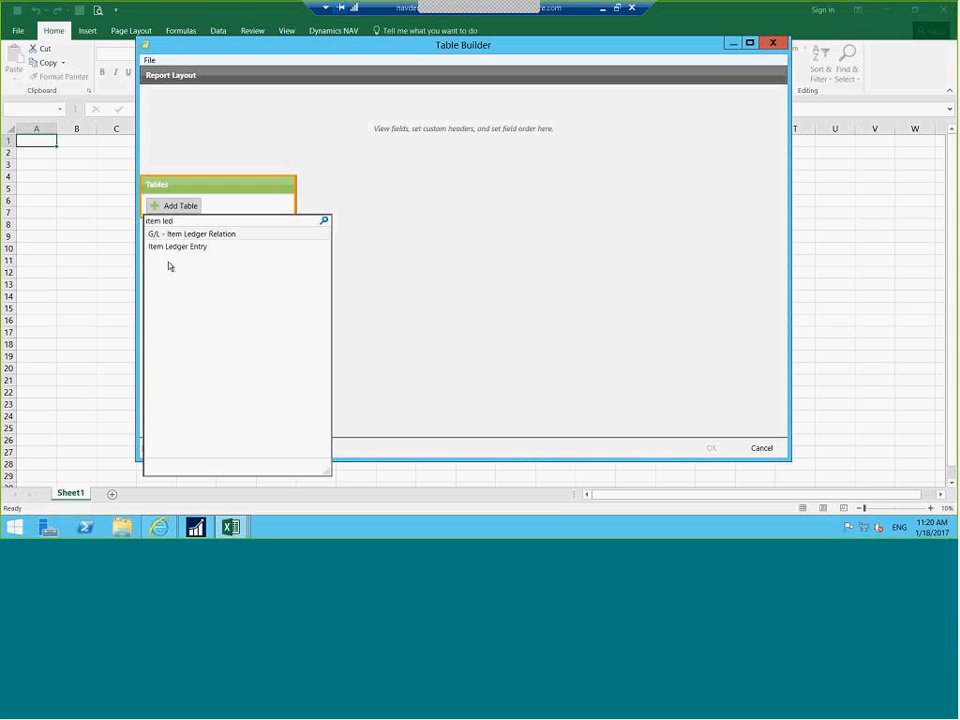
{"action": "left_click", "coordinate": [171, 247]}
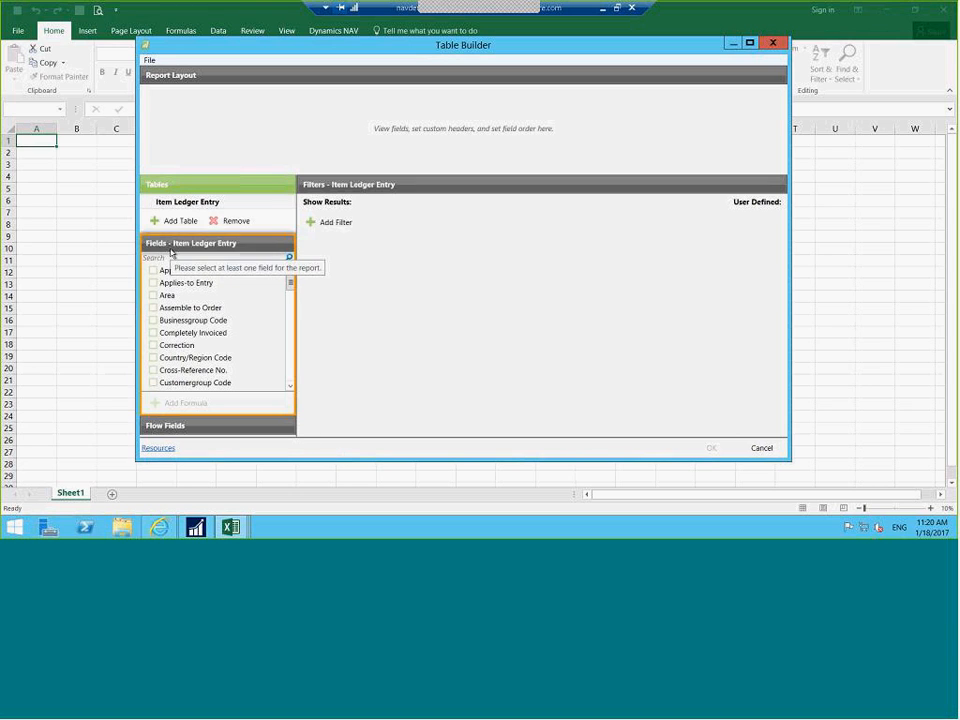
{"action": "left_click", "coordinate": [291, 298]}
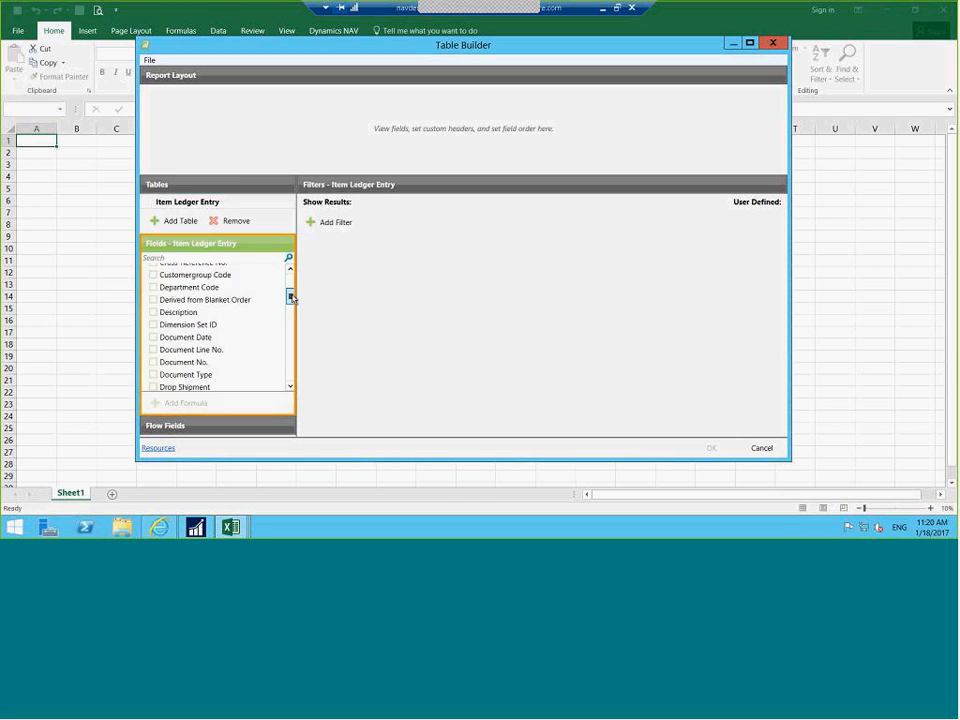
{"action": "left_click_drag", "start_coordinate": [291, 298], "coordinate": [290, 313]}
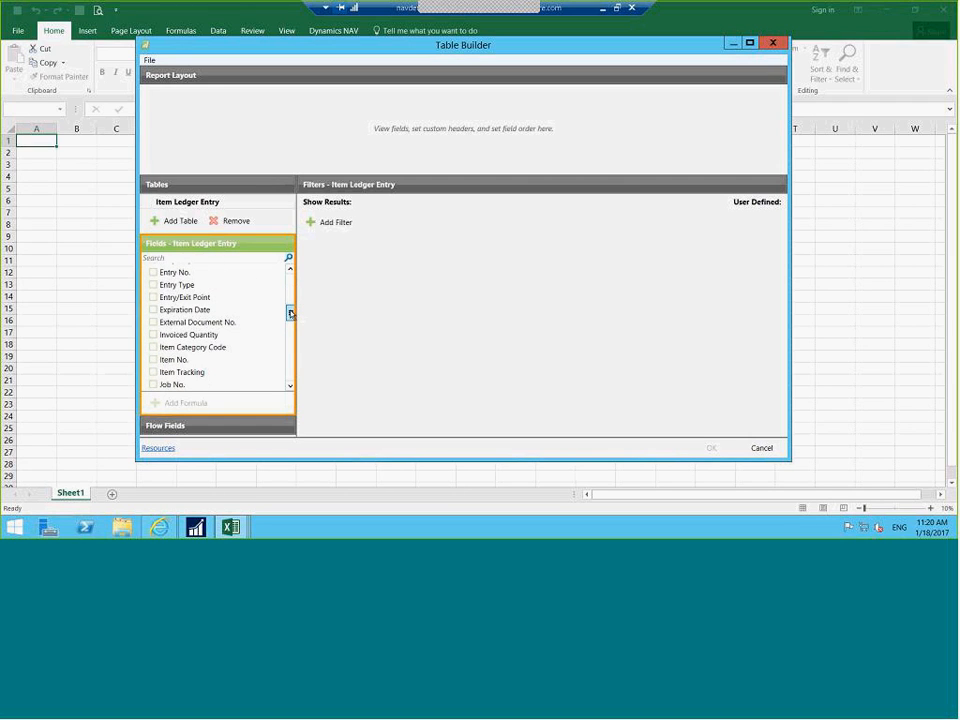
Add Item No., Document No., Document Date and Quantity columns to the layout
{"action": "left_click", "coordinate": [153, 360]}
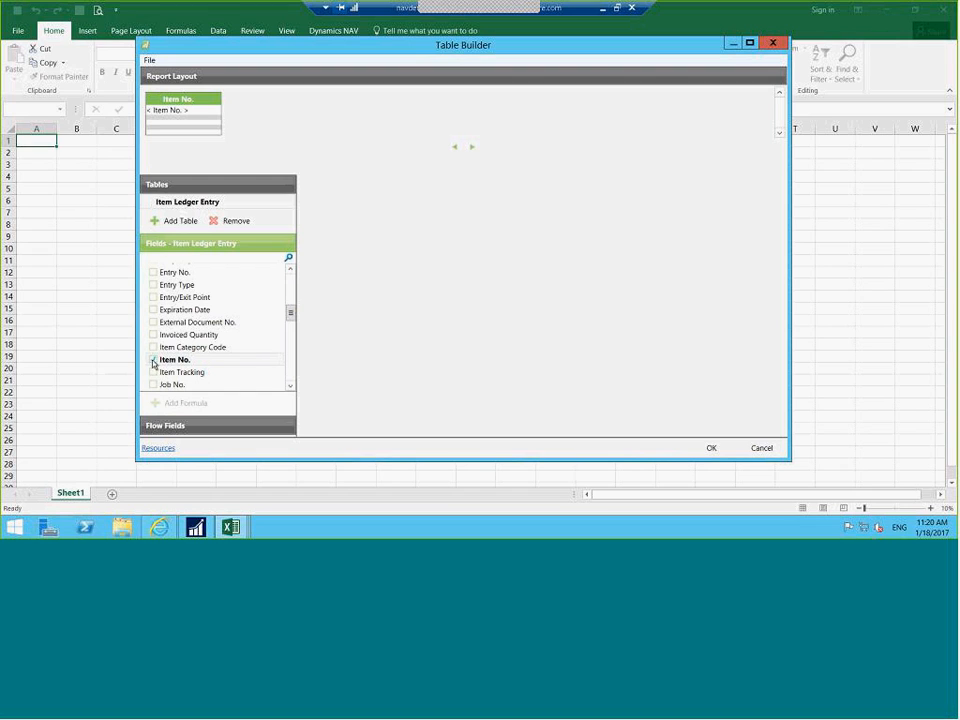
{"action": "left_click_drag", "start_coordinate": [289, 313], "coordinate": [291, 302]}
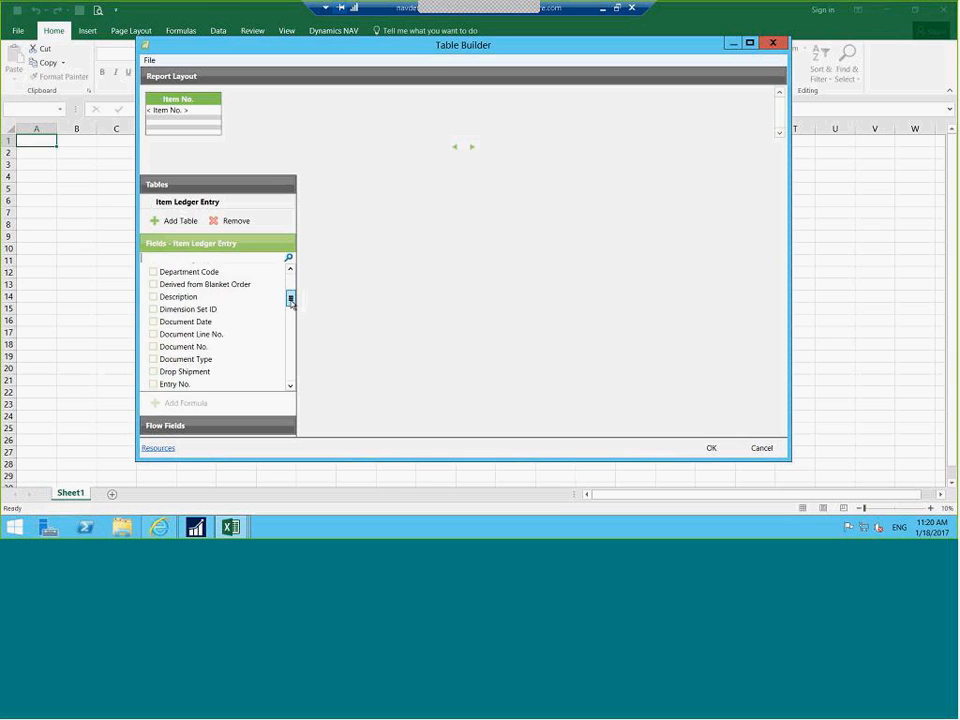
{"action": "left_click", "coordinate": [154, 347]}
{"action": "left_click", "coordinate": [154, 321]}
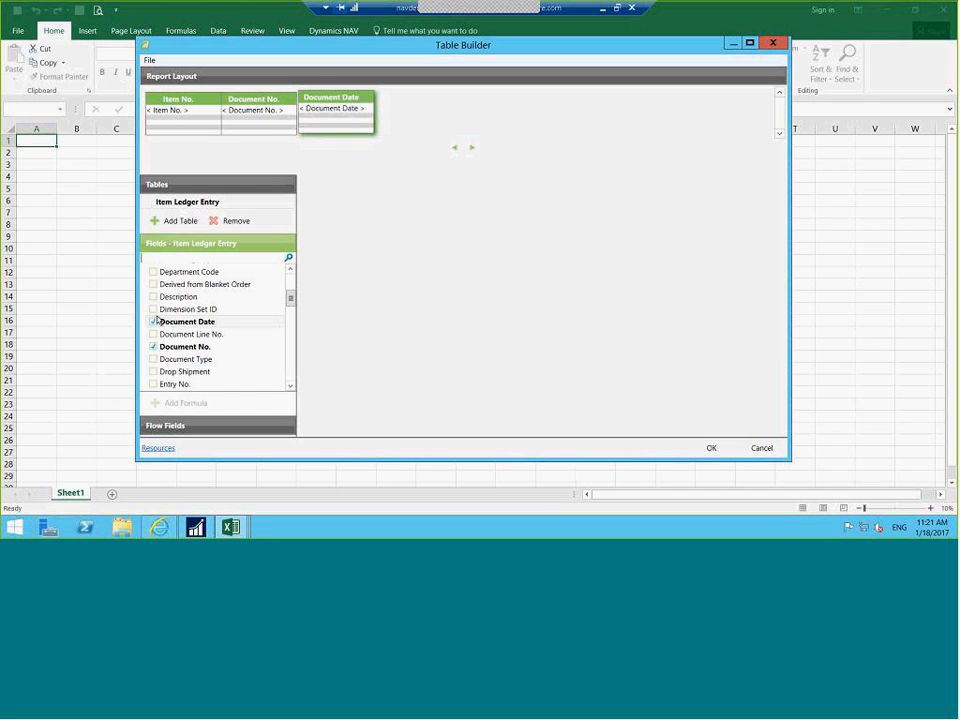
{"action": "left_click_drag", "start_coordinate": [290, 298], "coordinate": [270, 357]}
{"action": "left_click", "coordinate": [154, 343]}
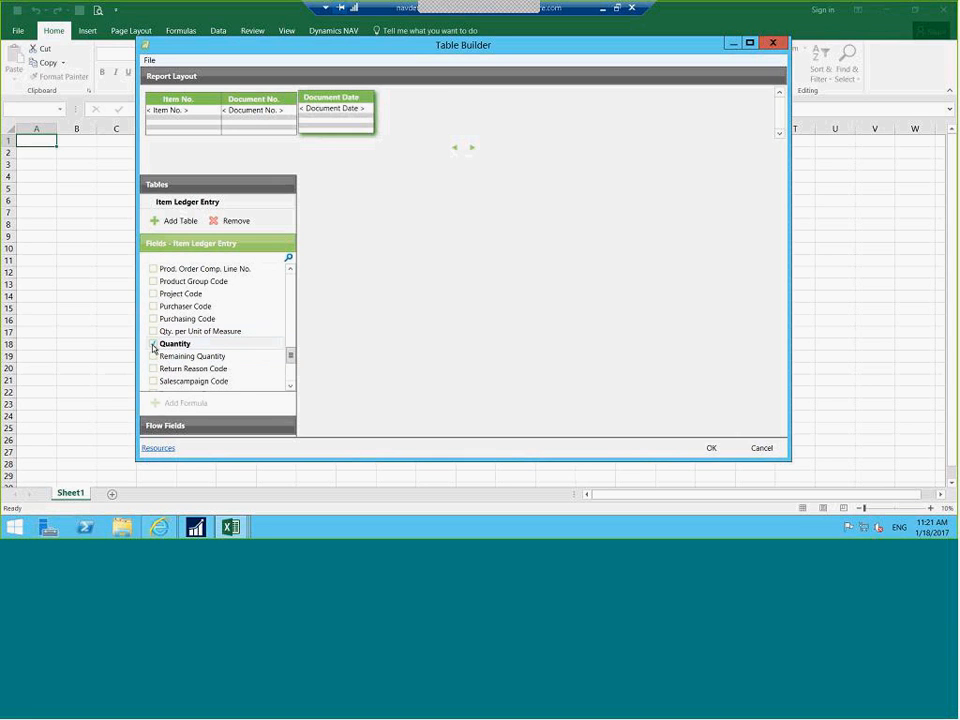
{"action": "left_click", "coordinate": [175, 426]}
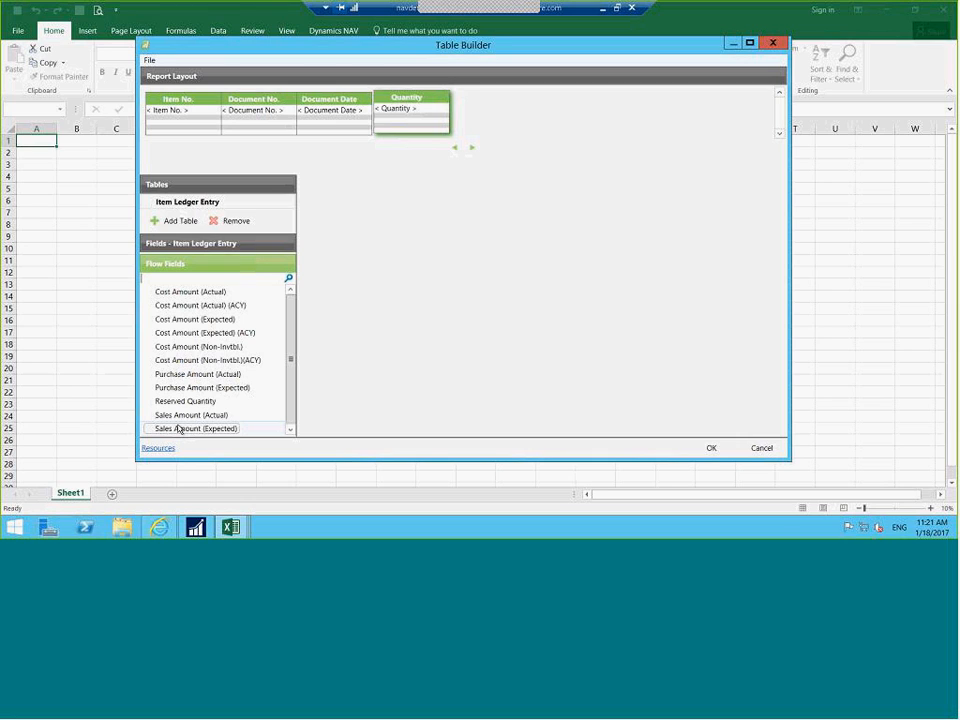
Add a single Cost Amount (Actual) flow-field column and a Source No. column to the layout
{"action": "double_click", "coordinate": [193, 292]}
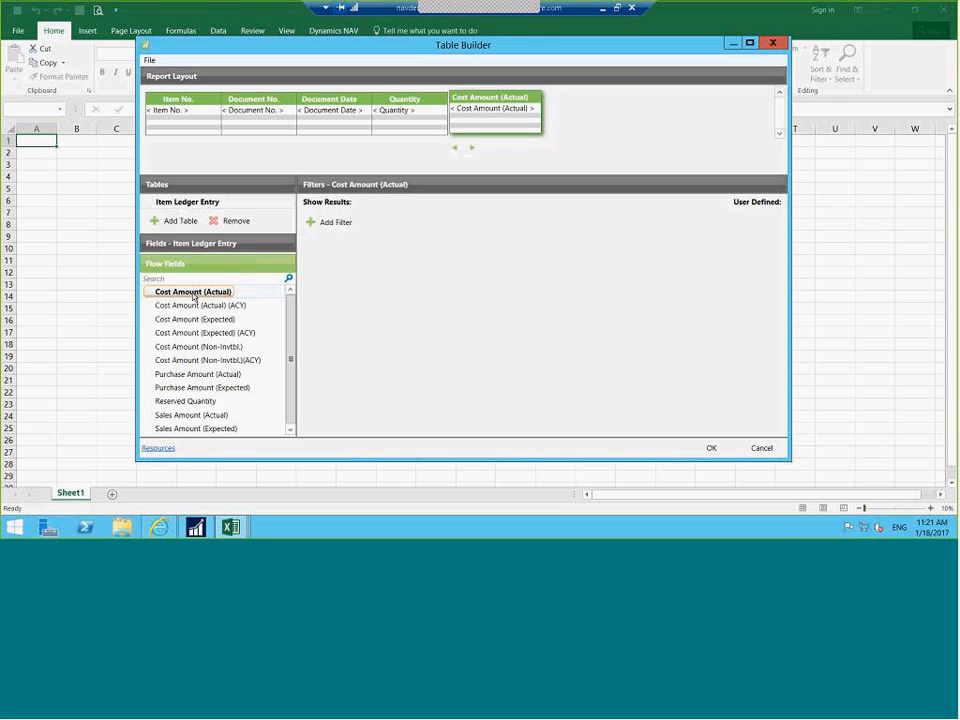
{"action": "left_click", "coordinate": [634, 97]}
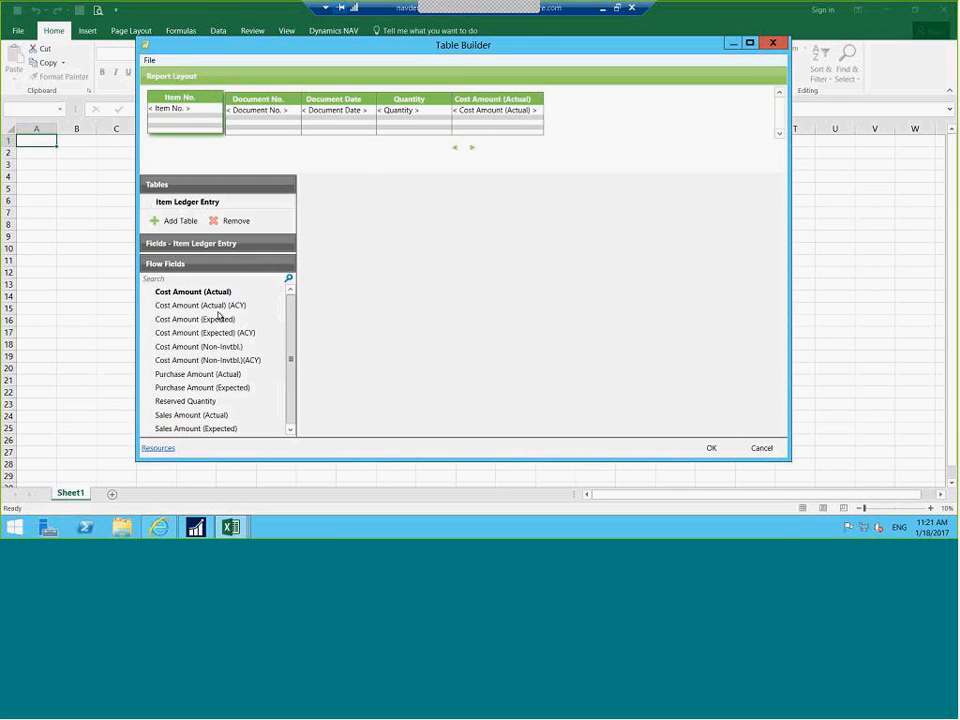
{"action": "left_click", "coordinate": [200, 243]}
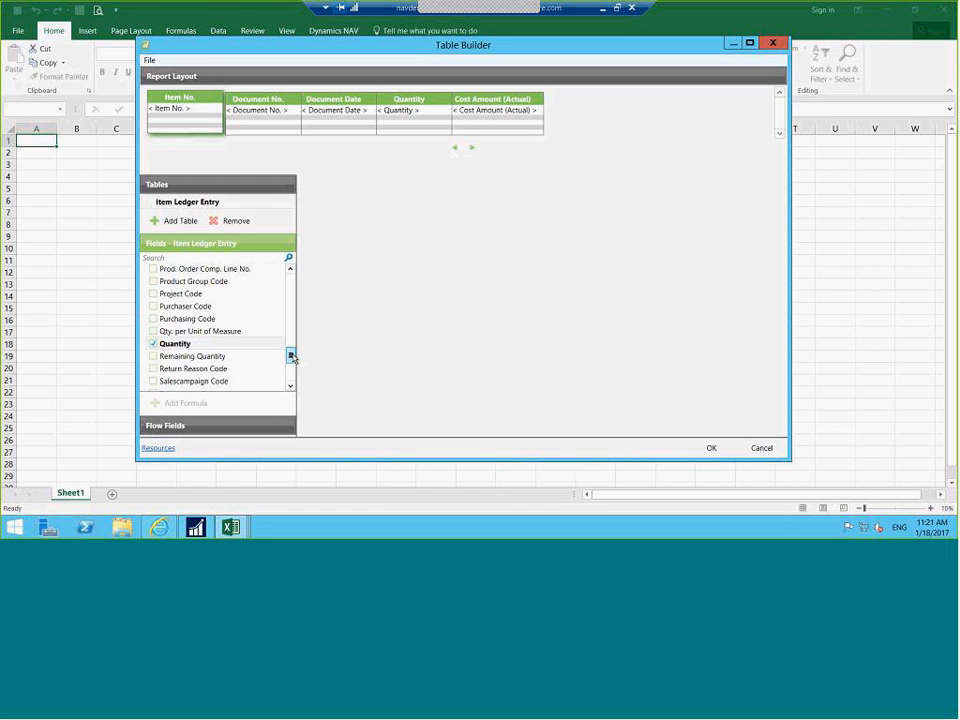
{"action": "left_click_drag", "start_coordinate": [292, 357], "coordinate": [292, 366]}
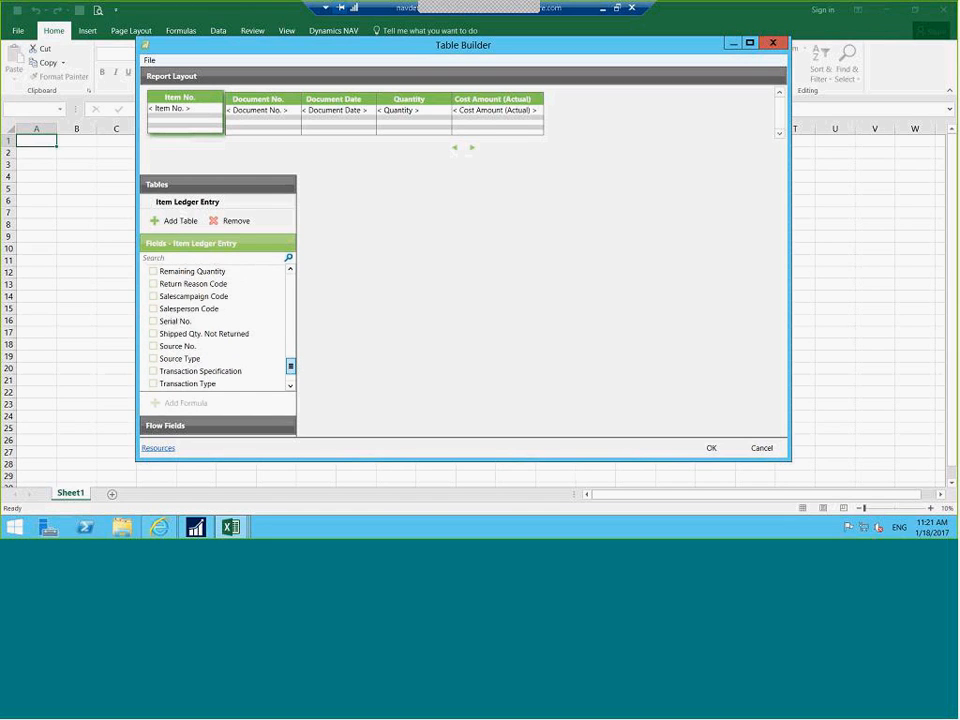
{"action": "left_click", "coordinate": [155, 346]}
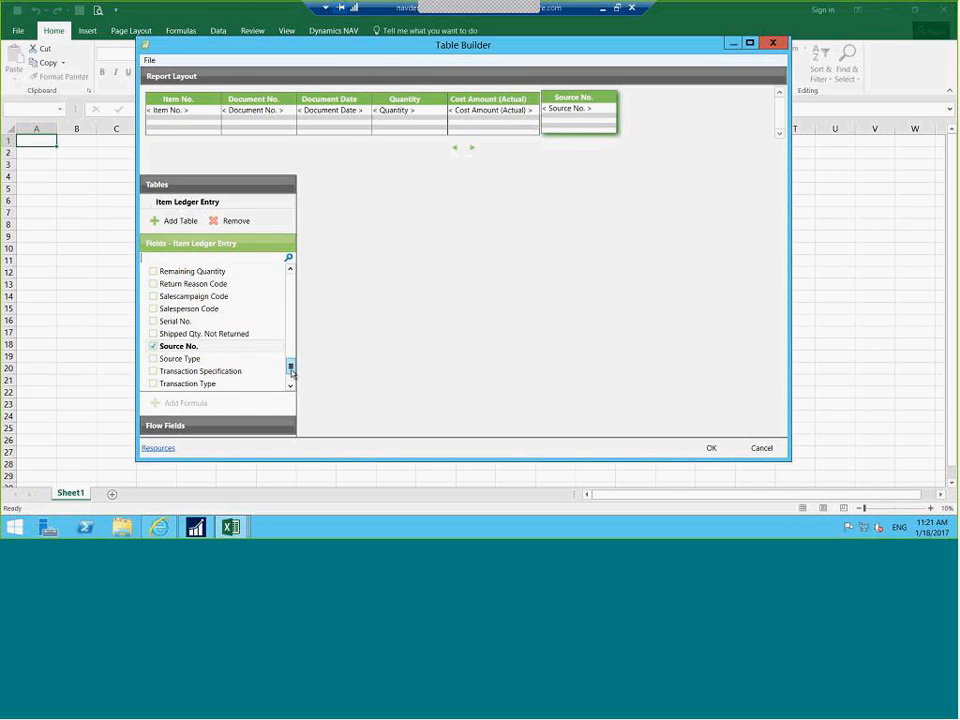
{"action": "left_click_drag", "start_coordinate": [291, 366], "coordinate": [292, 272]}
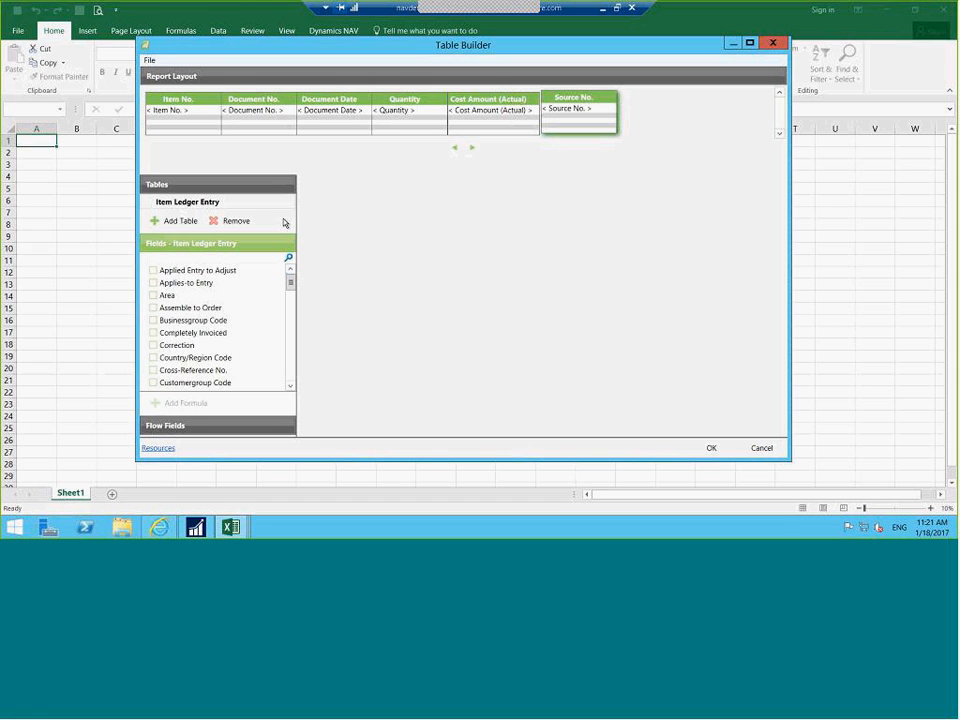
Link the Item table and place its Description column right after Item No
{"action": "left_click", "coordinate": [187, 222]}
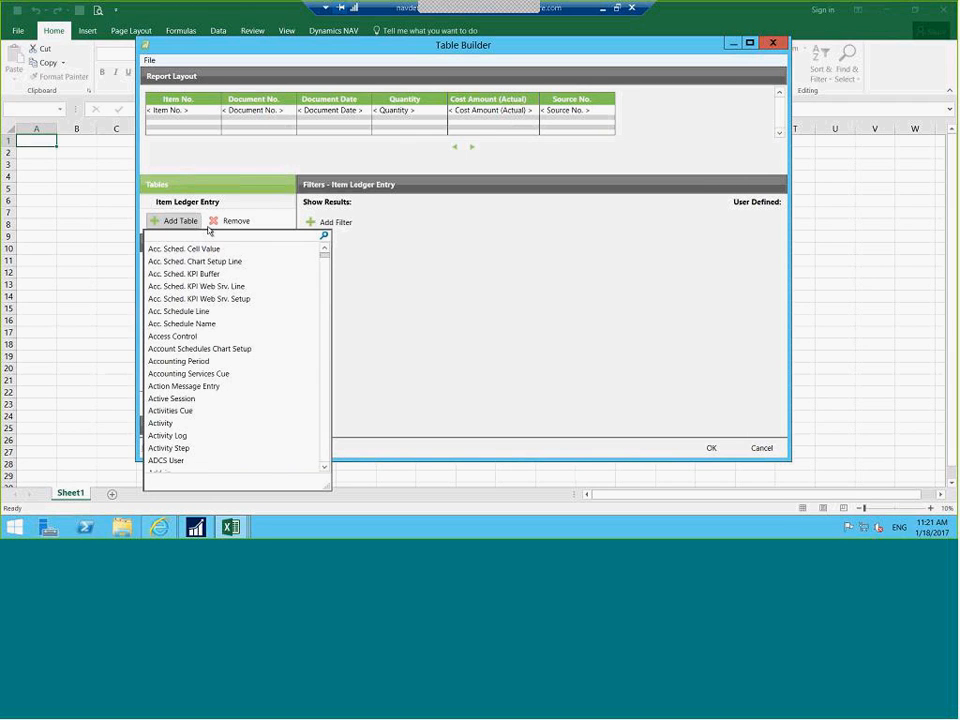
{"action": "type", "text": "item"}
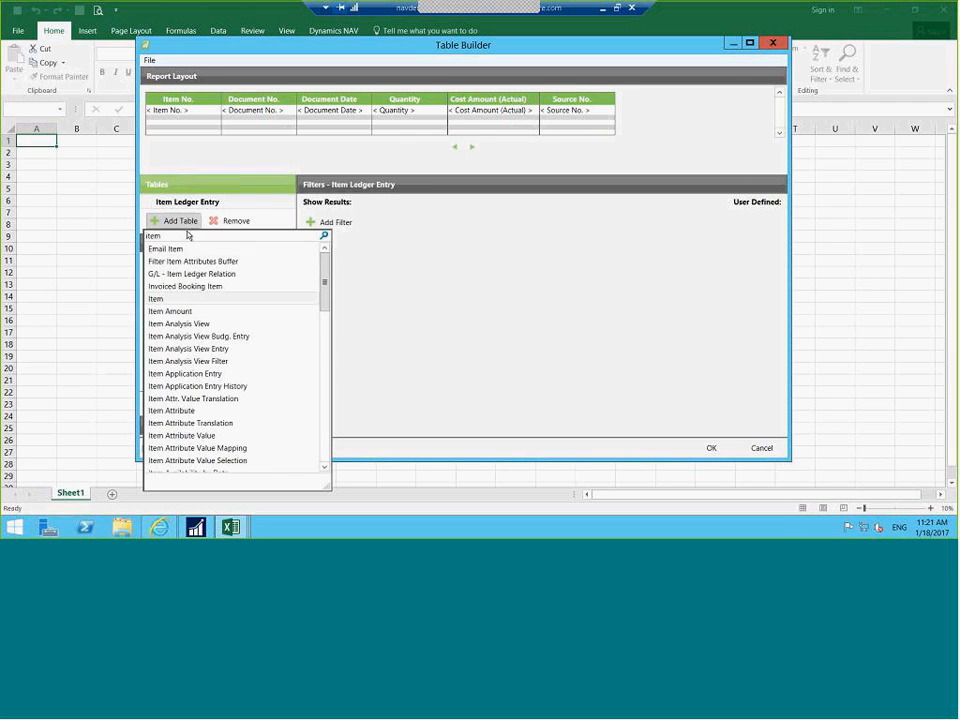
{"action": "left_click", "coordinate": [160, 299]}
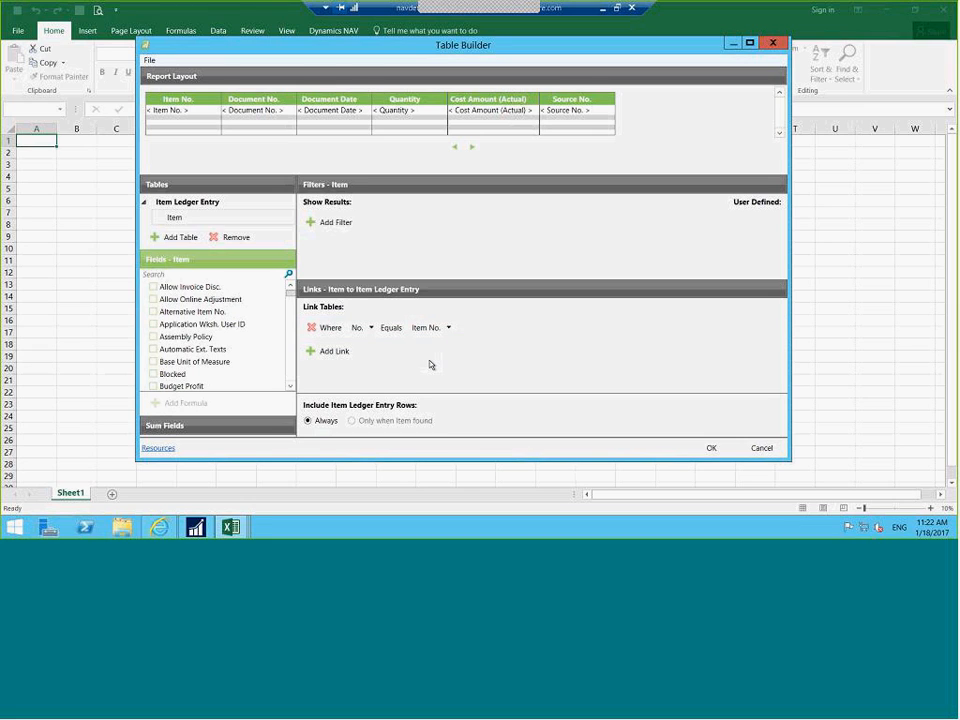
{"action": "left_click_drag", "start_coordinate": [291, 289], "coordinate": [290, 311]}
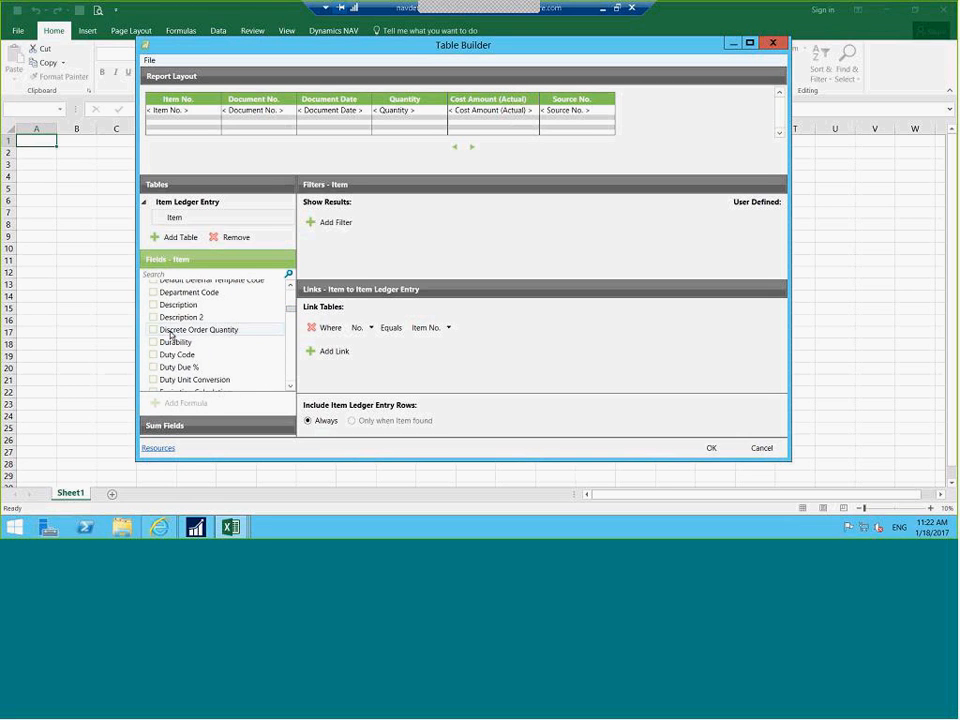
{"action": "left_click", "coordinate": [154, 306]}
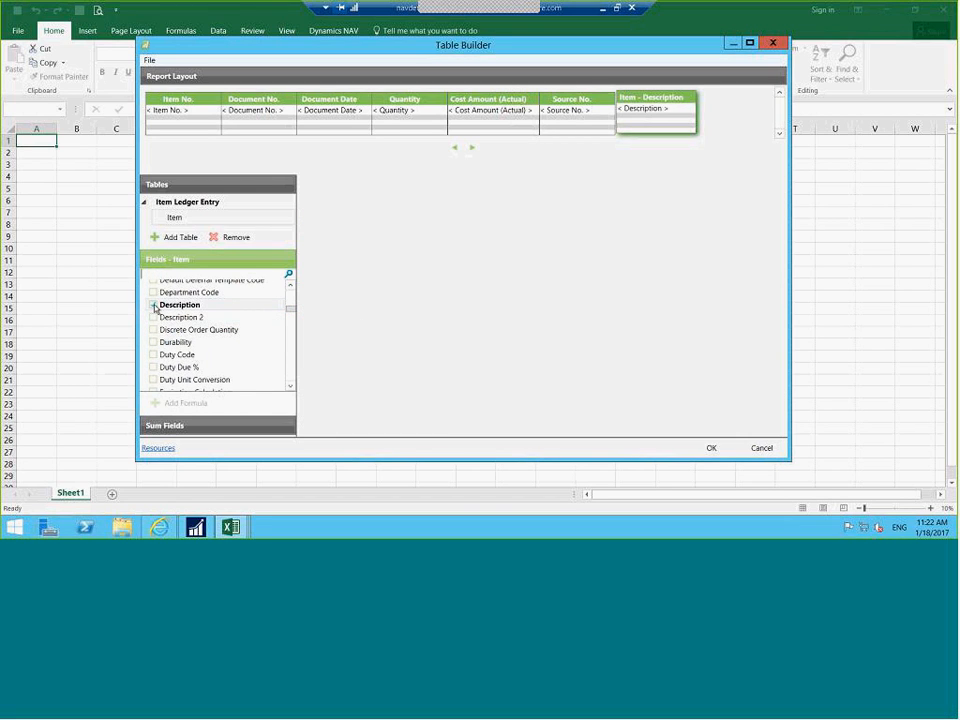
{"action": "left_click_drag", "start_coordinate": [648, 101], "coordinate": [242, 110]}
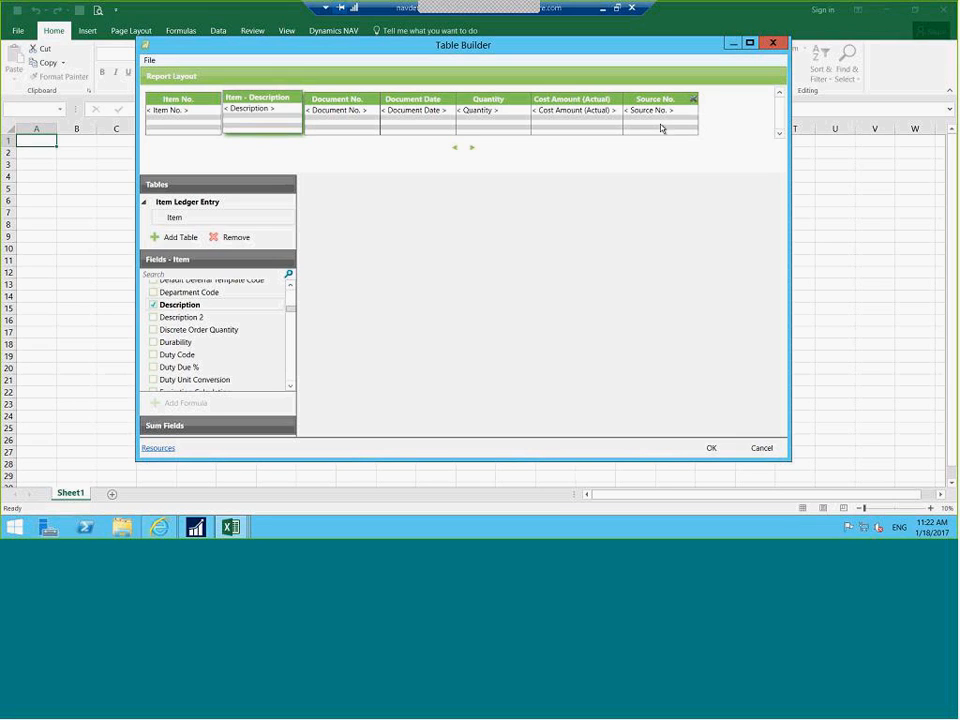
Link the Vendor table on Source No. and add a Vendor - Name column
{"action": "left_click", "coordinate": [200, 202]}
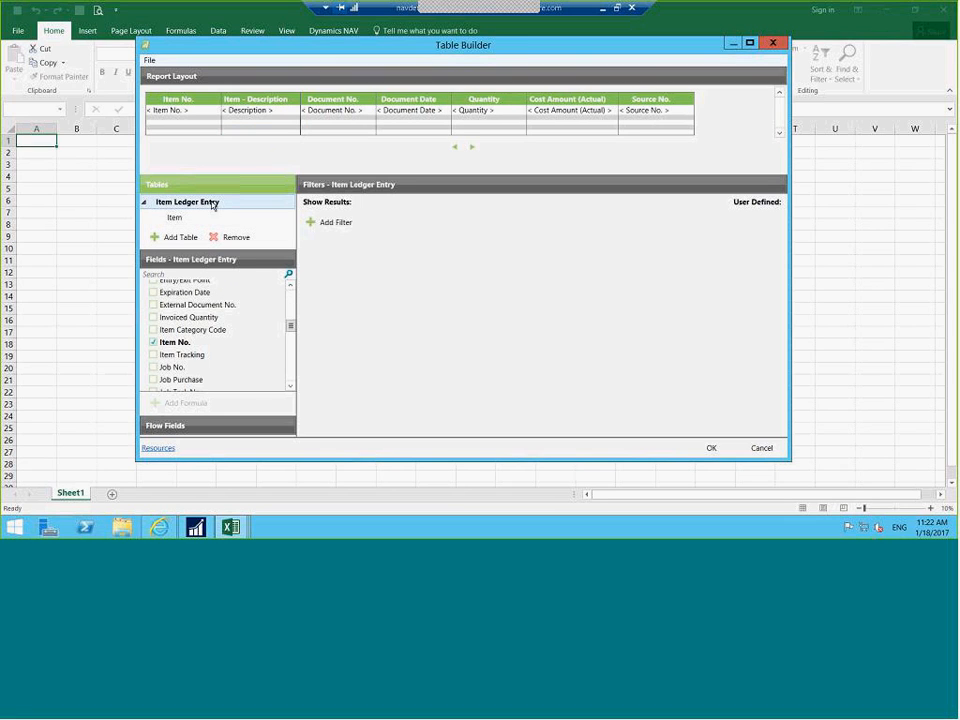
{"action": "left_click", "coordinate": [172, 240]}
{"action": "type", "text": "ven"}
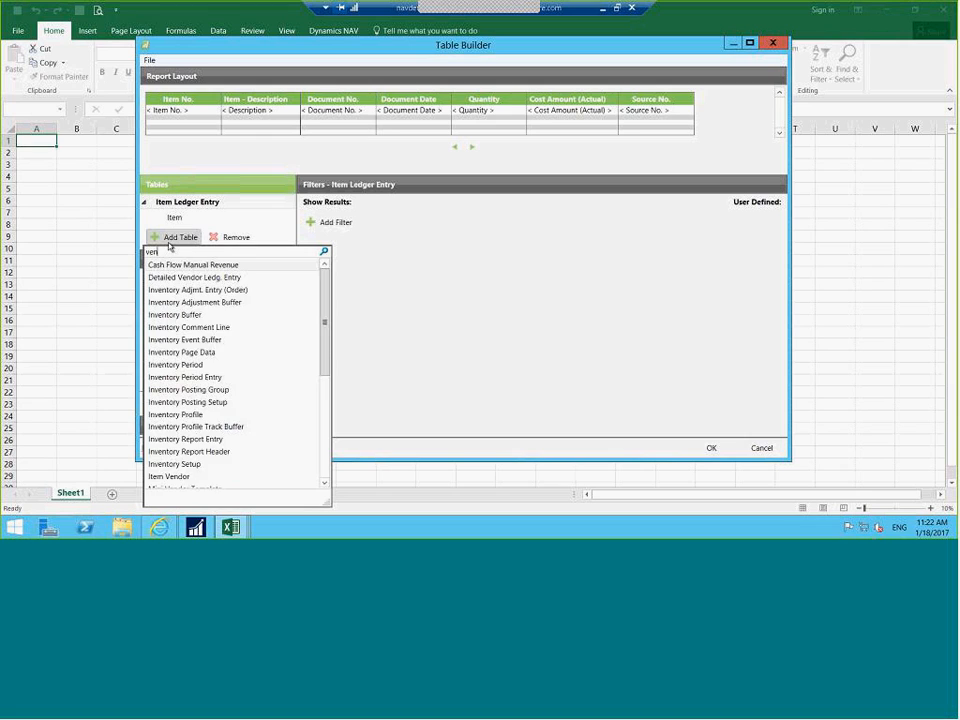
{"action": "type", "text": "dor"}
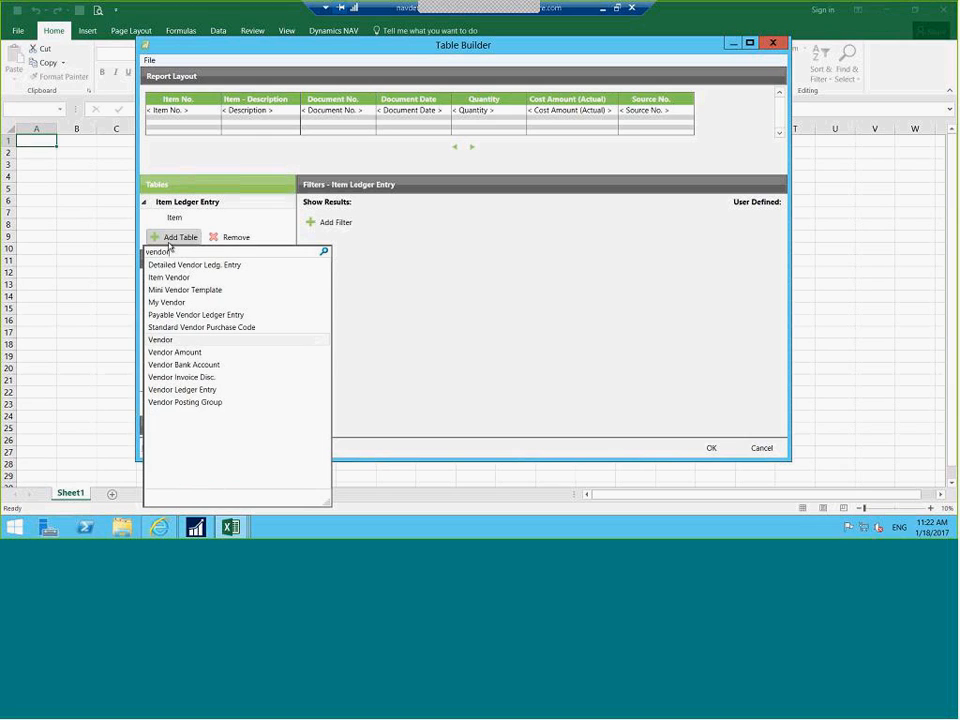
{"action": "left_click", "coordinate": [168, 341]}
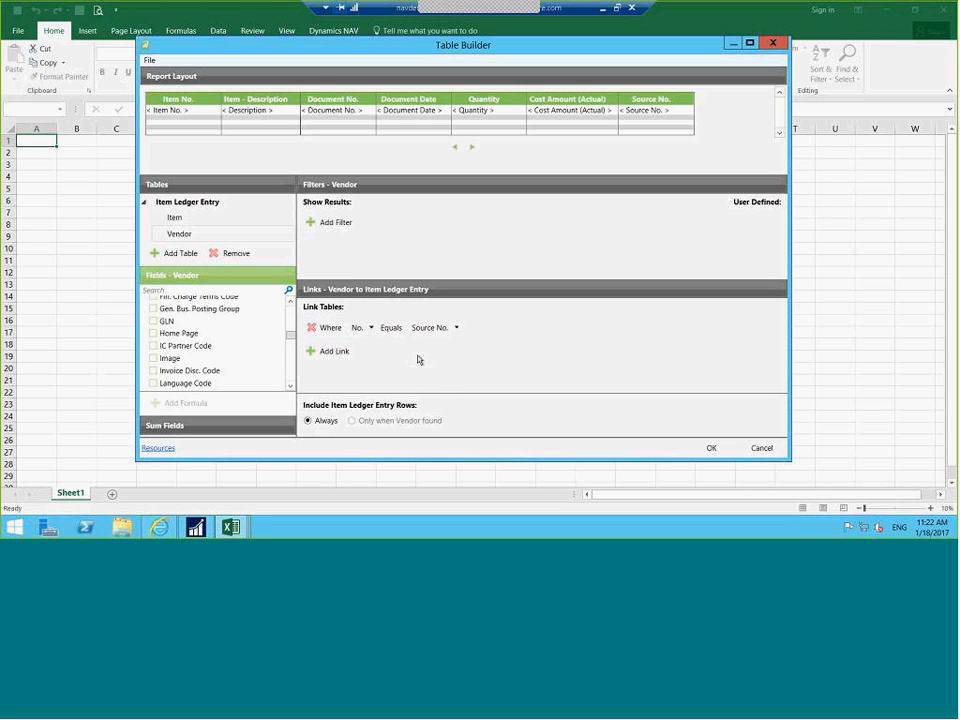
{"action": "mouse_move", "coordinate": [291, 338]}
{"action": "left_mouse_down"}
{"action": "mouse_move", "coordinate": [289, 330]}
{"action": "mouse_move", "coordinate": [288, 354]}
{"action": "mouse_move", "coordinate": [283, 323]}
{"action": "mouse_move", "coordinate": [292, 316]}
{"action": "left_mouse_up"}
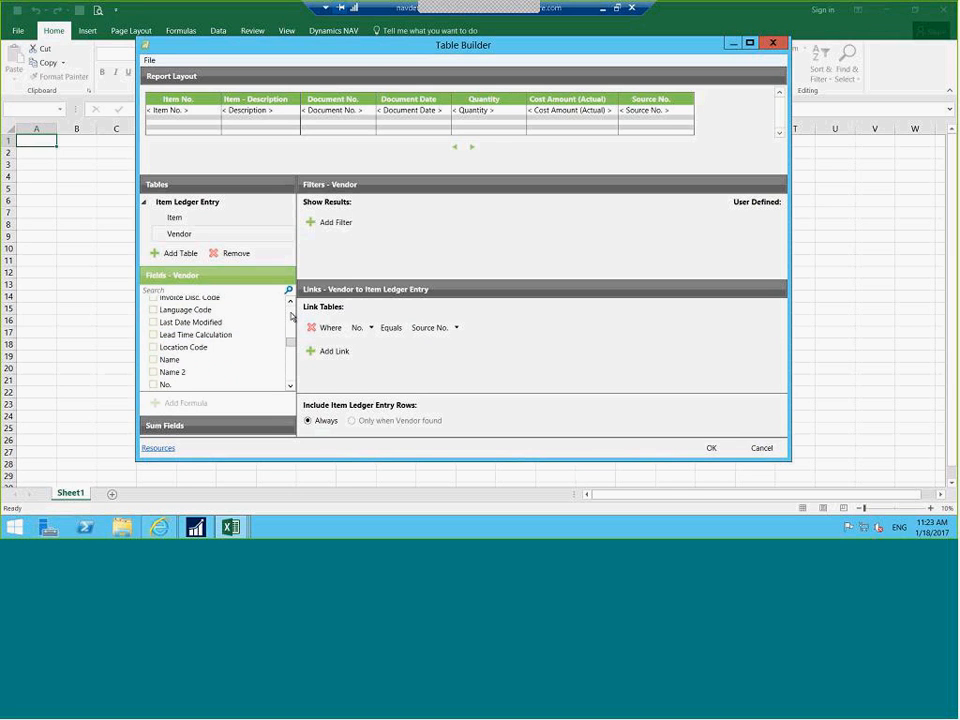
{"action": "left_click", "coordinate": [153, 360]}
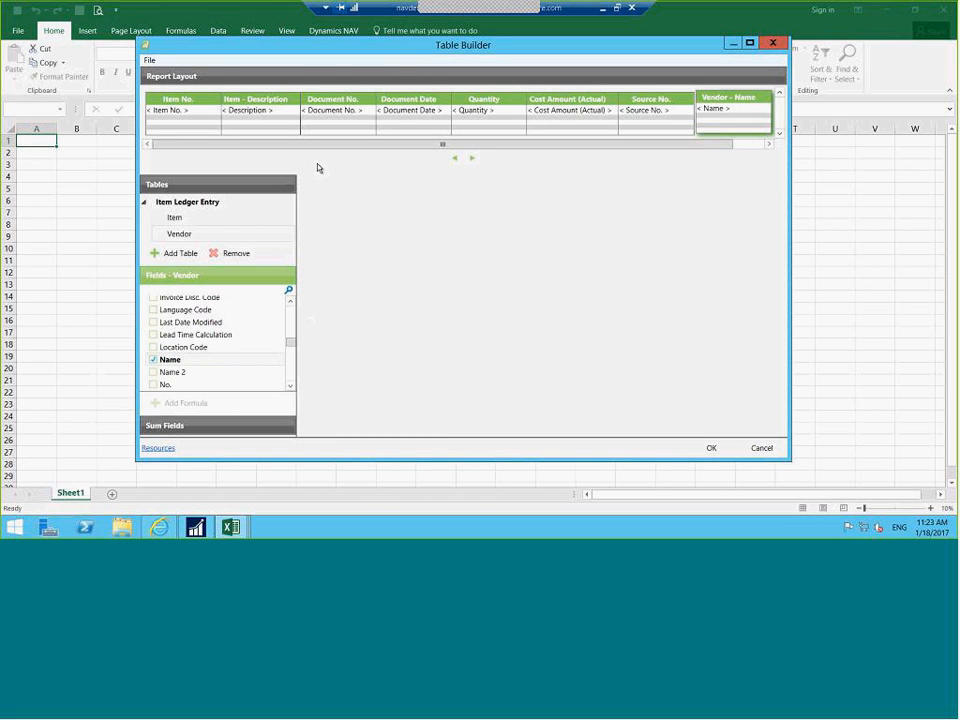
{"action": "left_click", "coordinate": [212, 204]}
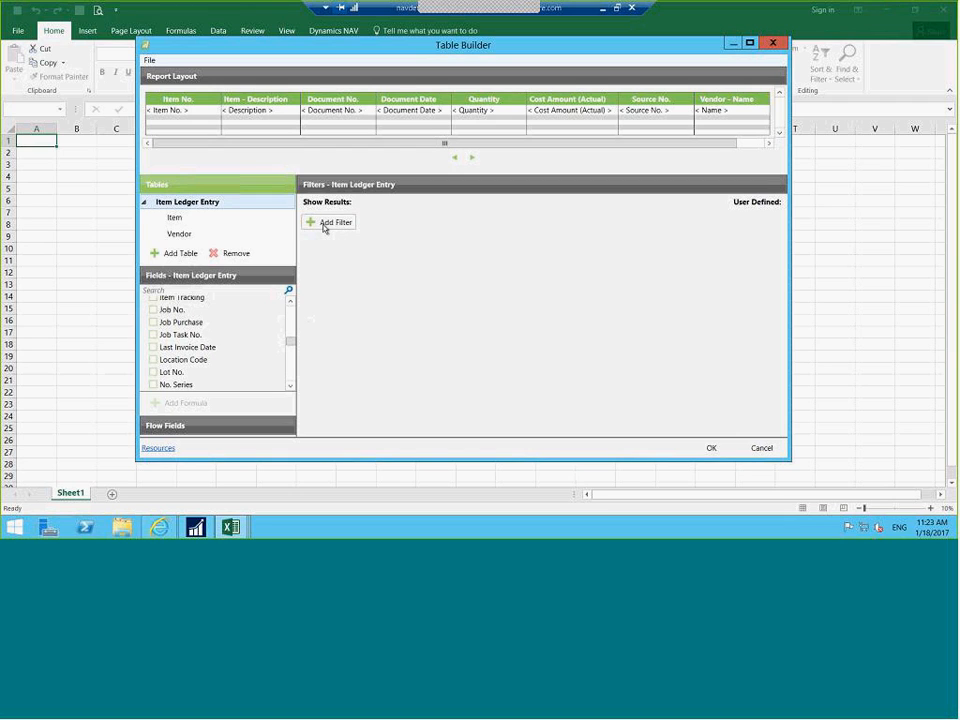
Filter the ledger entries to Source Type = Vendor
{"action": "left_click", "coordinate": [320, 224]}
{"action": "left_click", "coordinate": [436, 221]}
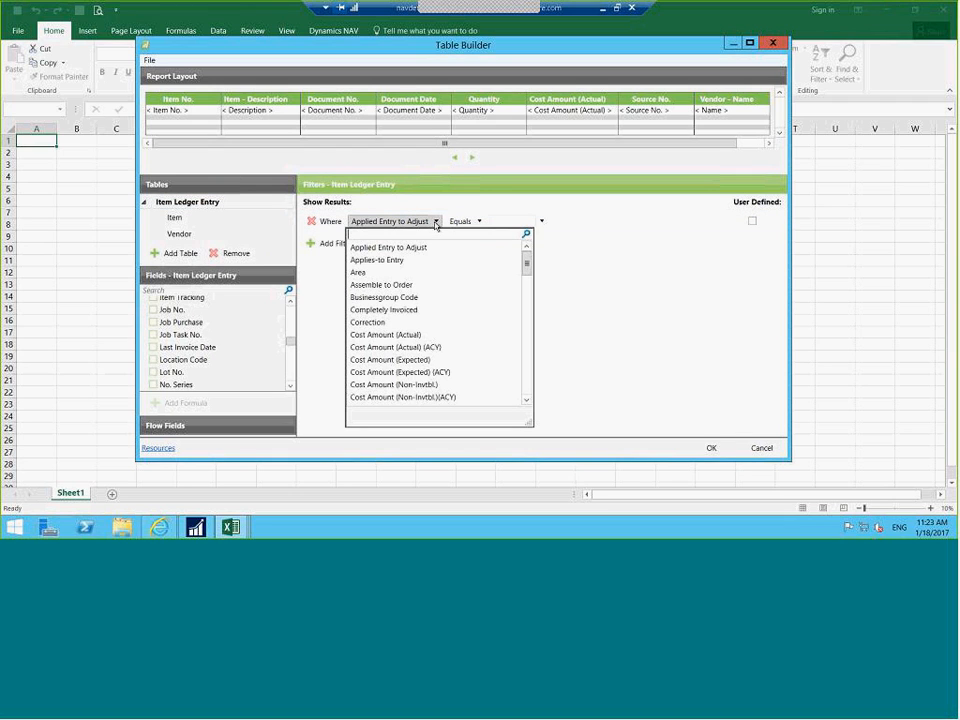
{"action": "type", "text": "sour"}
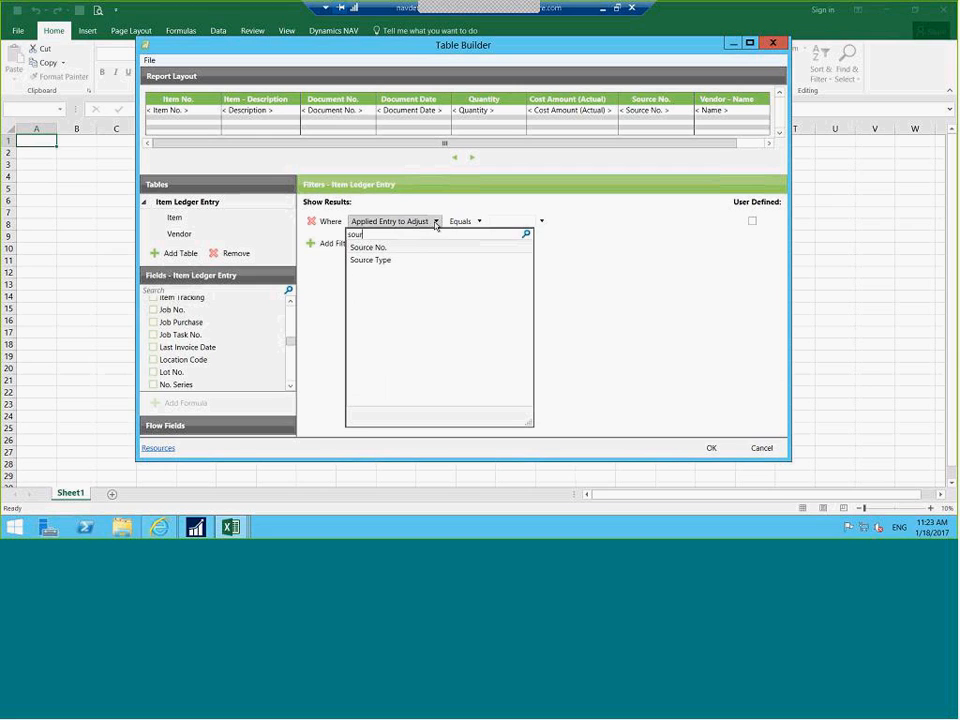
{"action": "left_click", "coordinate": [380, 261]}
{"action": "left_click", "coordinate": [507, 222]}
{"action": "left_click", "coordinate": [466, 275]}
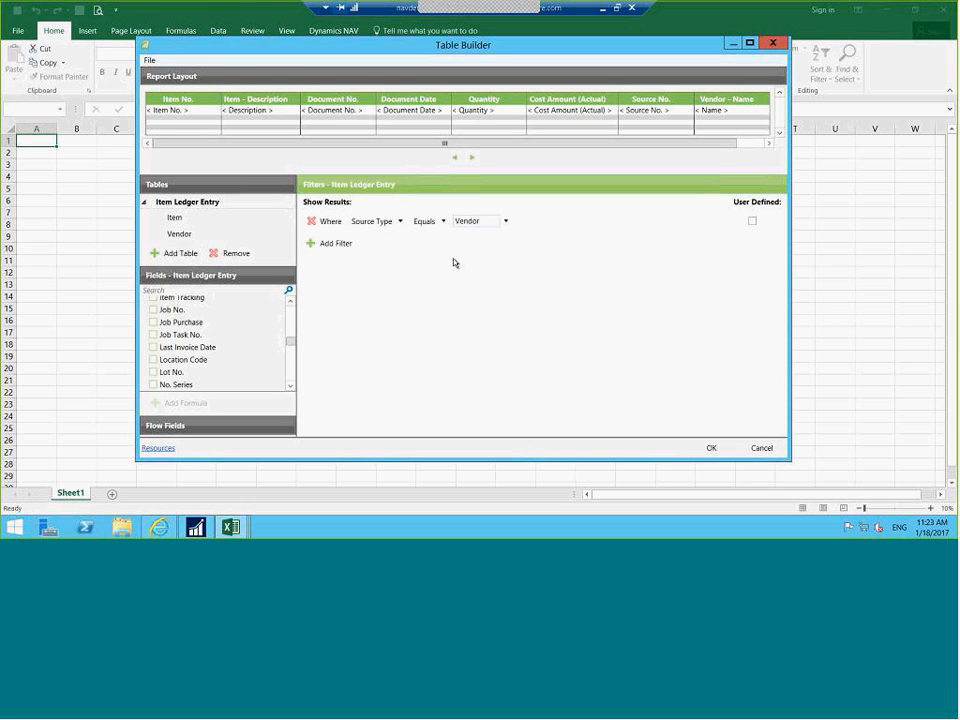
Add a user-defined Posting Date filter between 01/01/2018 and 01/15/2018 and build the report sheet
{"action": "left_click", "coordinate": [322, 245]}
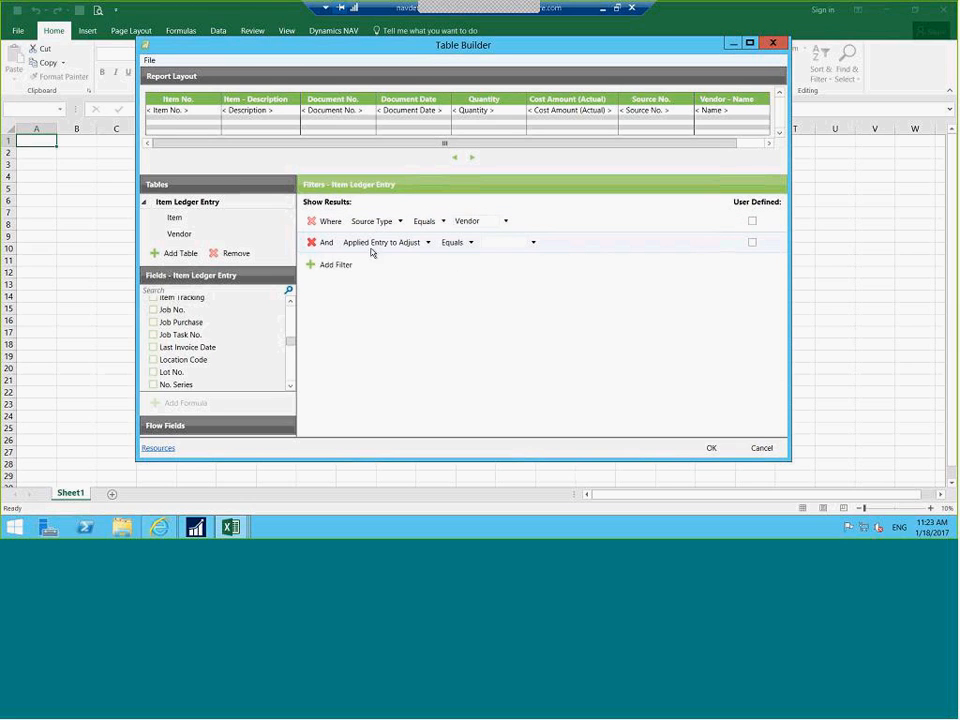
{"action": "left_click", "coordinate": [424, 243]}
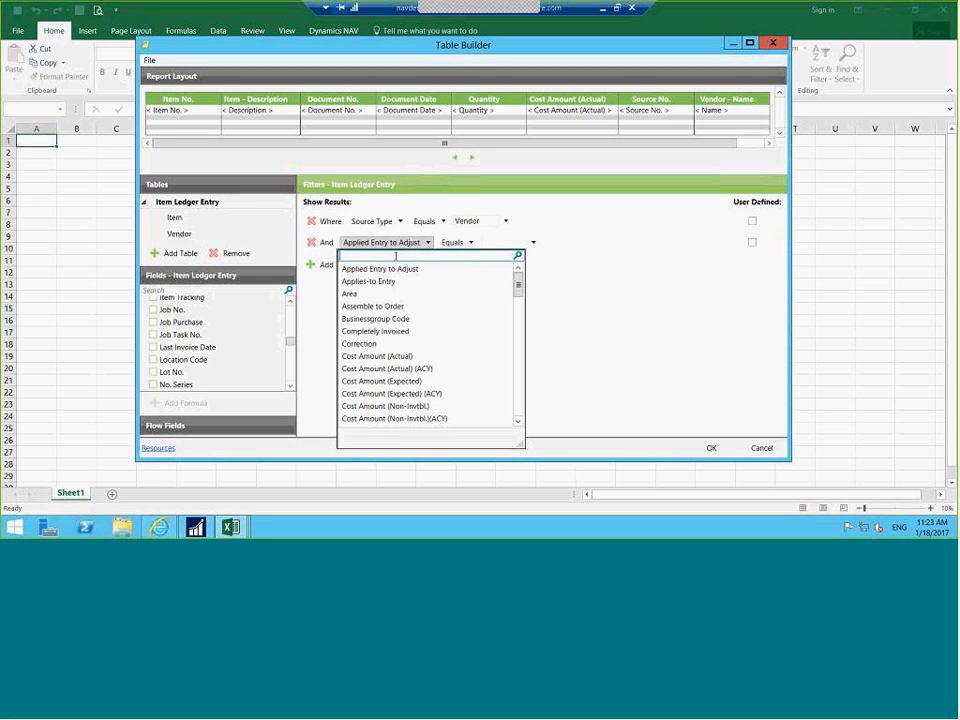
{"action": "type", "text": "posting"}
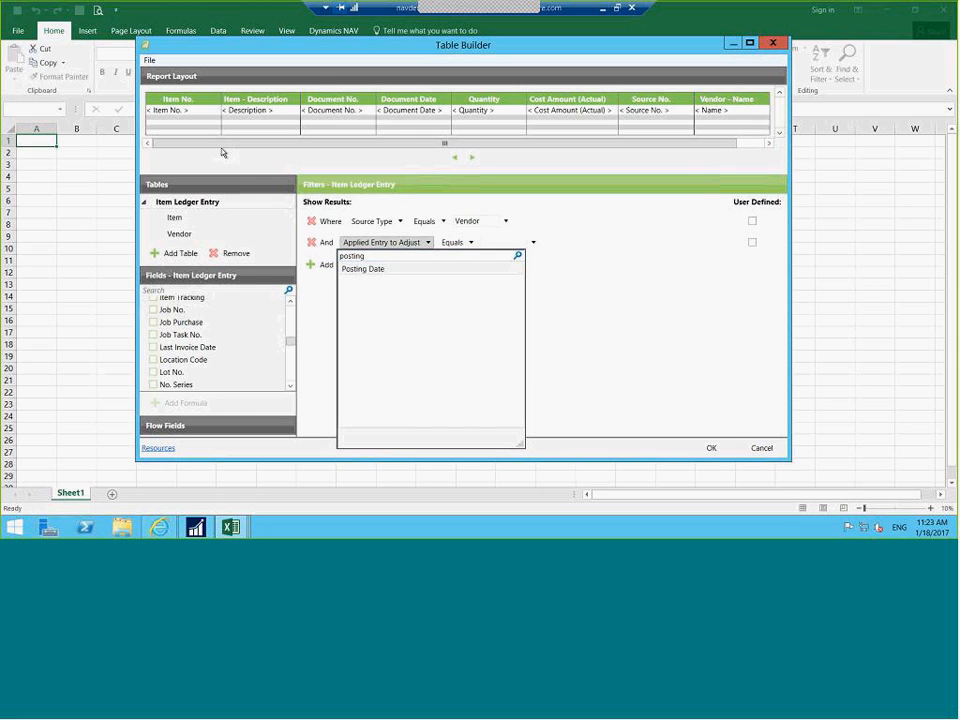
{"action": "left_click", "coordinate": [370, 270]}
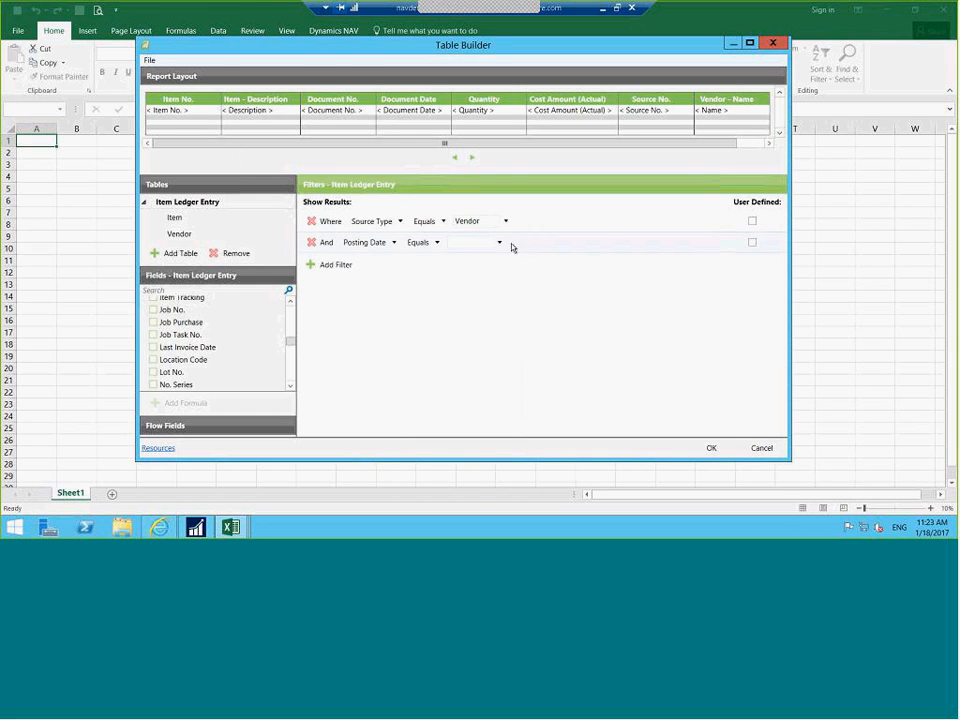
{"action": "left_click", "coordinate": [425, 246]}
{"action": "left_click", "coordinate": [433, 272]}
{"action": "left_click", "coordinate": [456, 243]}
{"action": "type", "text": "01/01"}
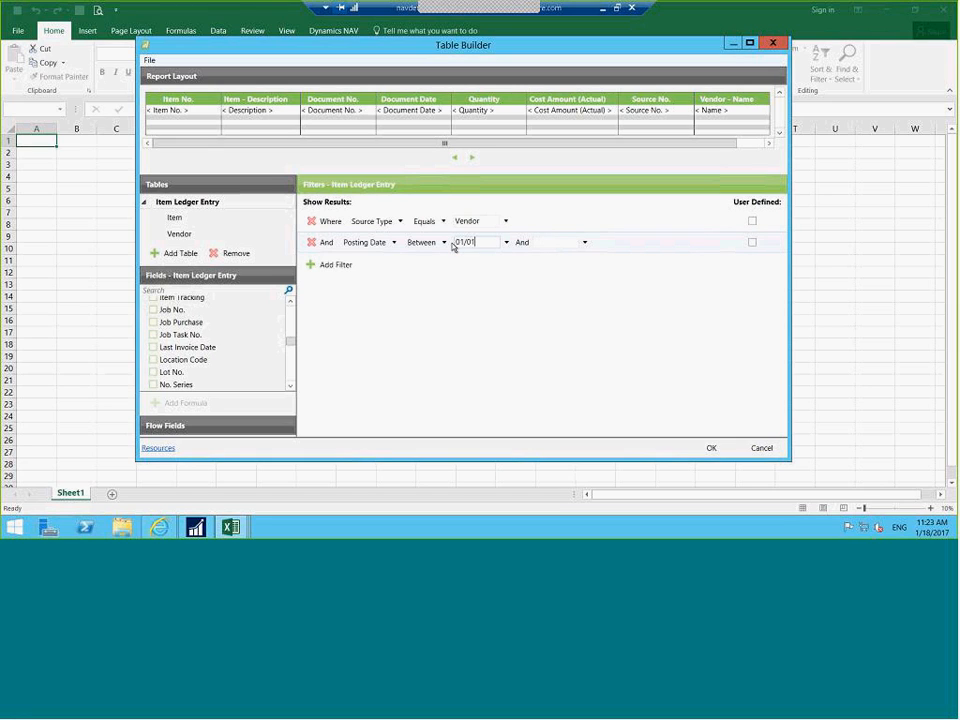
{"action": "type", "text": "/2018"}
{"action": "left_click", "coordinate": [542, 242]}
{"action": "type", "text": "01/15/2018"}
{"action": "left_click", "coordinate": [752, 242]}
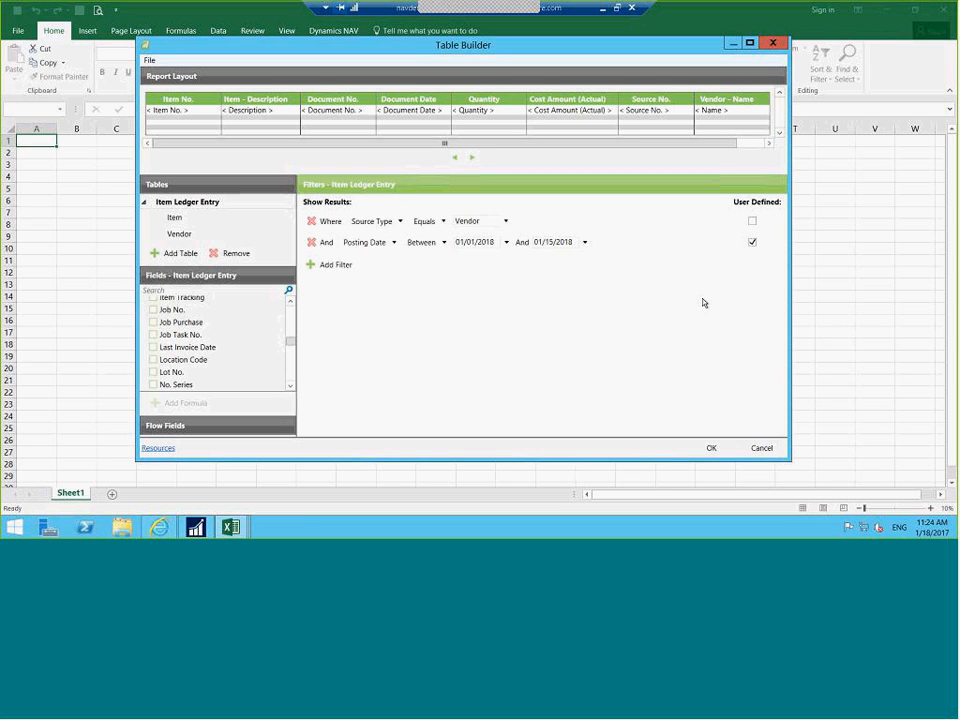
{"action": "left_click", "coordinate": [710, 447]}
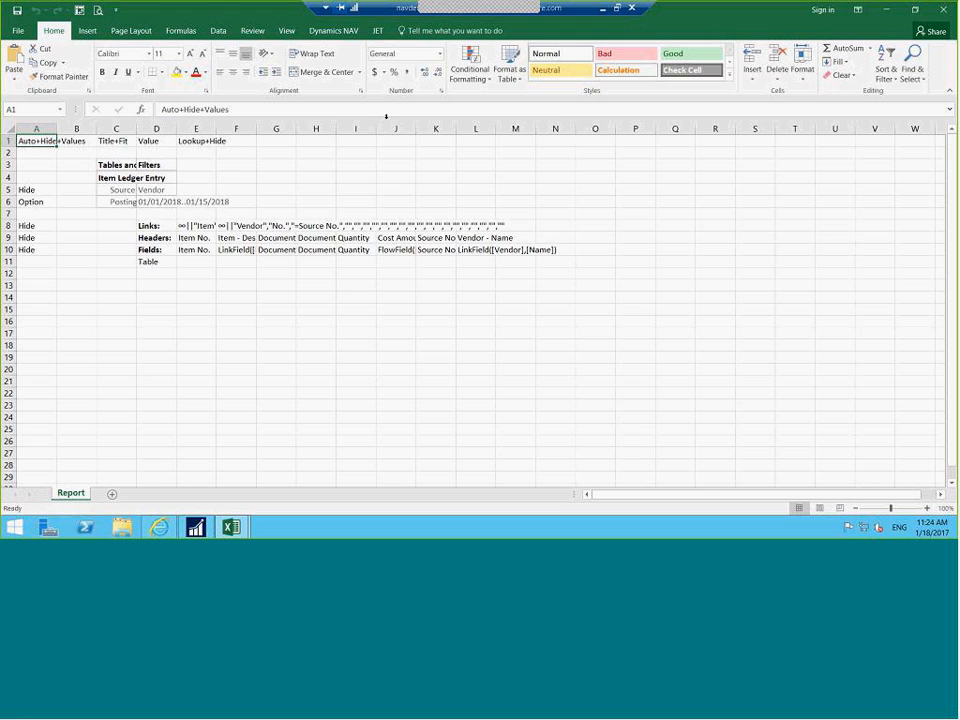
{"action": "left_click", "coordinate": [377, 30]}
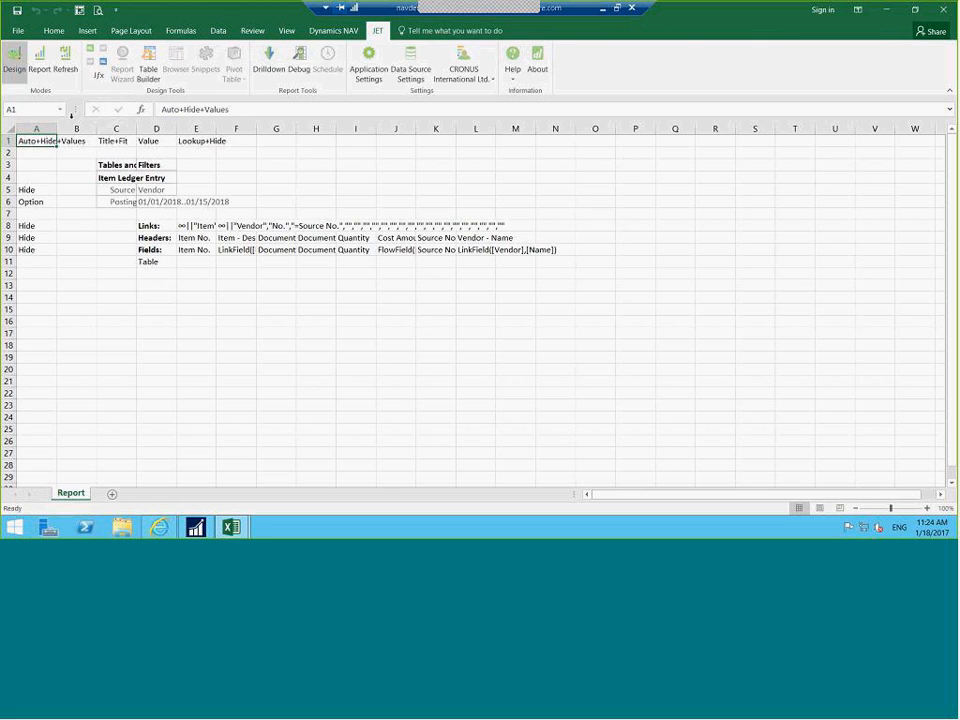
Run the report, then rerun it with the Posting Date range extended to 01/31/2018
{"action": "left_click", "coordinate": [37, 62]}
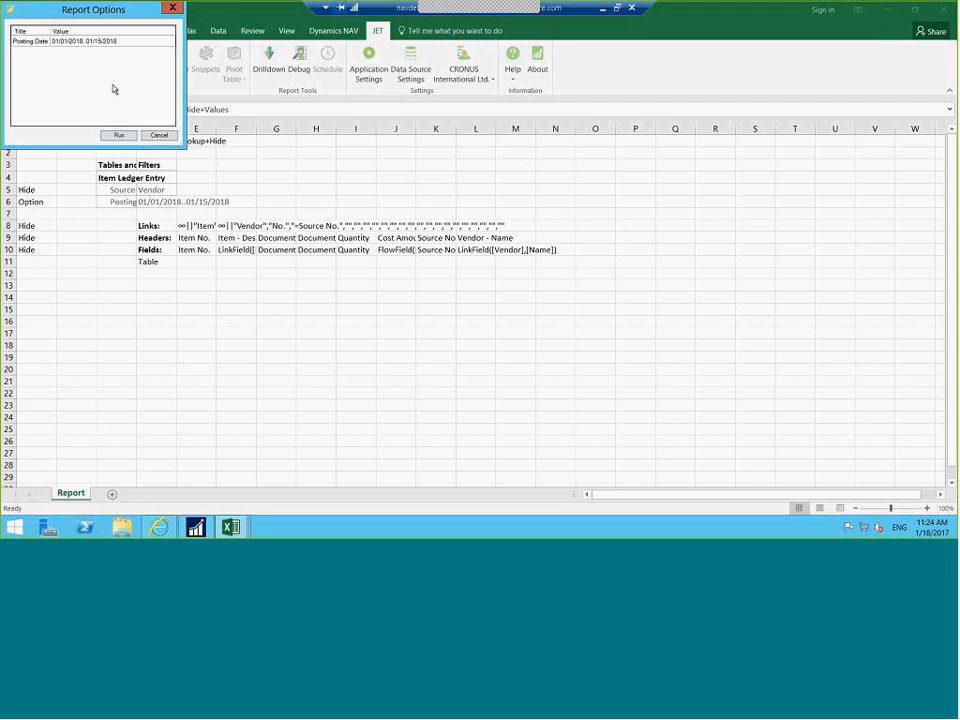
{"action": "left_click", "coordinate": [119, 135]}
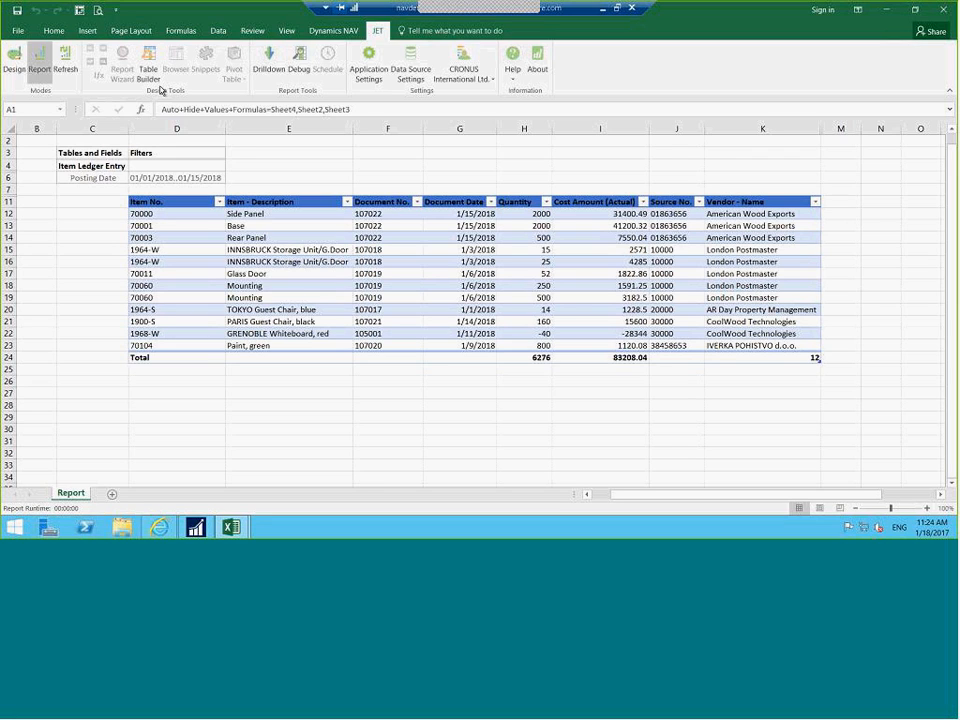
{"action": "left_click", "coordinate": [69, 68]}
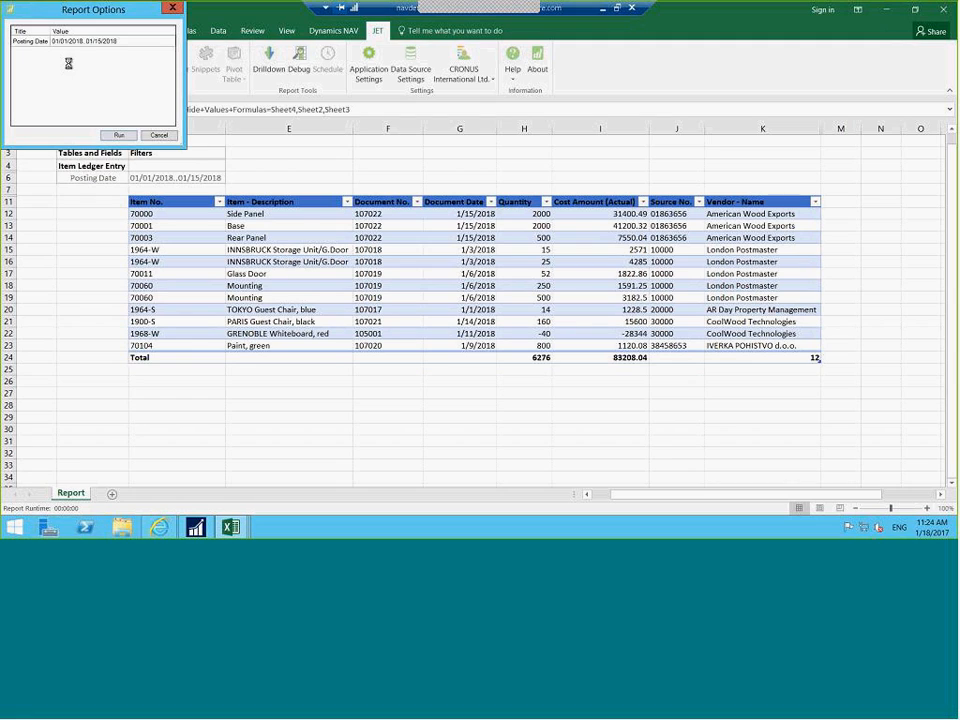
{"action": "left_click", "coordinate": [100, 42]}
{"action": "left_click", "coordinate": [99, 41]}
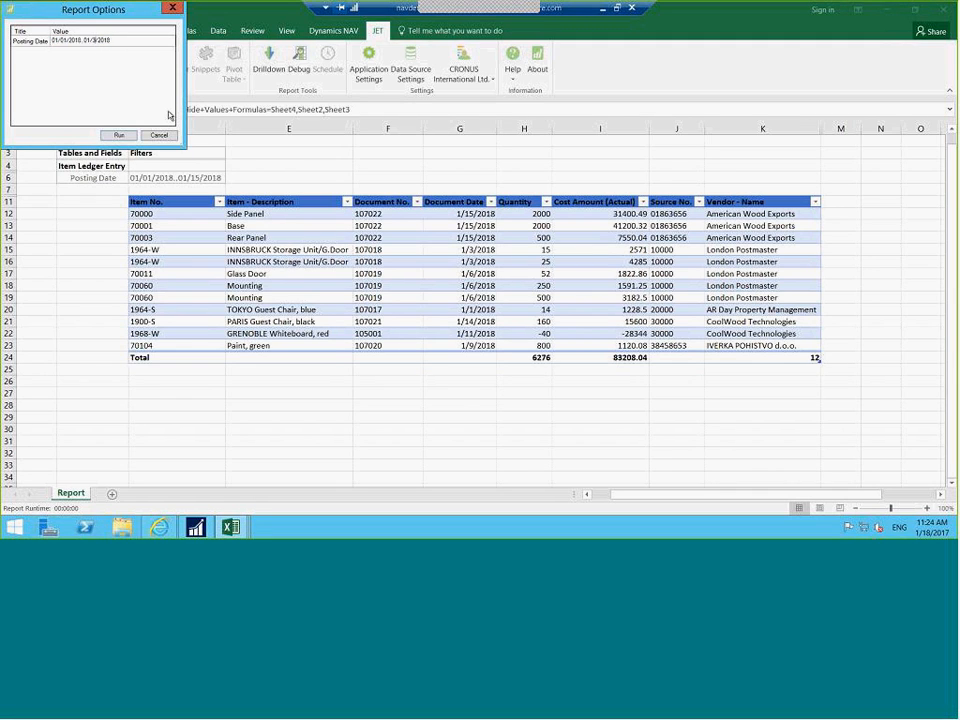
{"action": "left_click", "coordinate": [119, 134]}
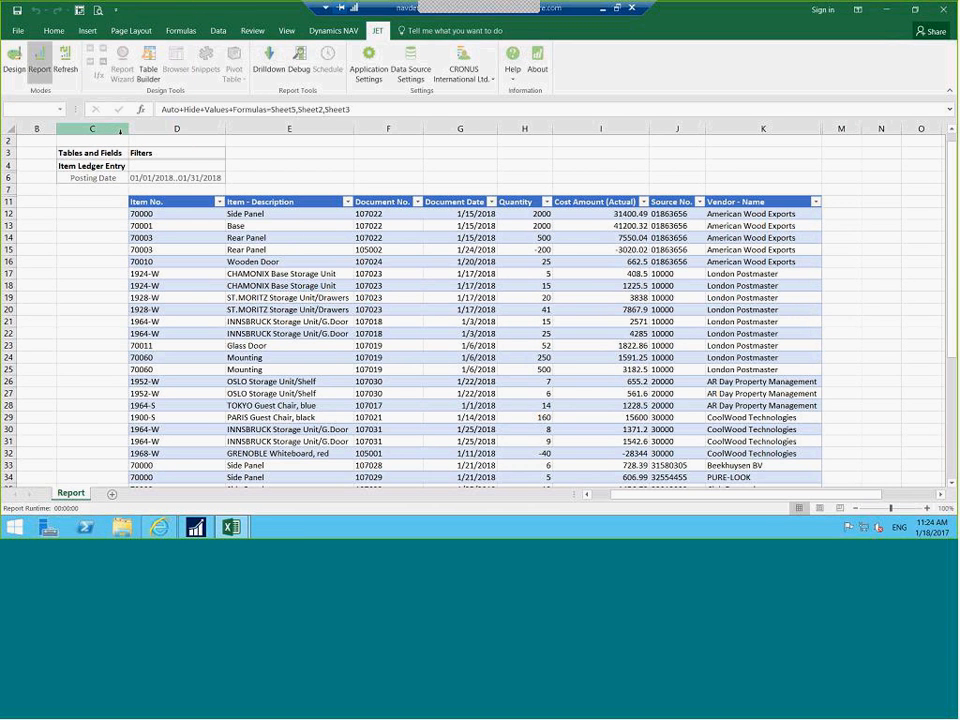
Inspect item 70003 and the Item No. column, then minimize the report workbook
{"action": "left_click", "coordinate": [179, 244]}
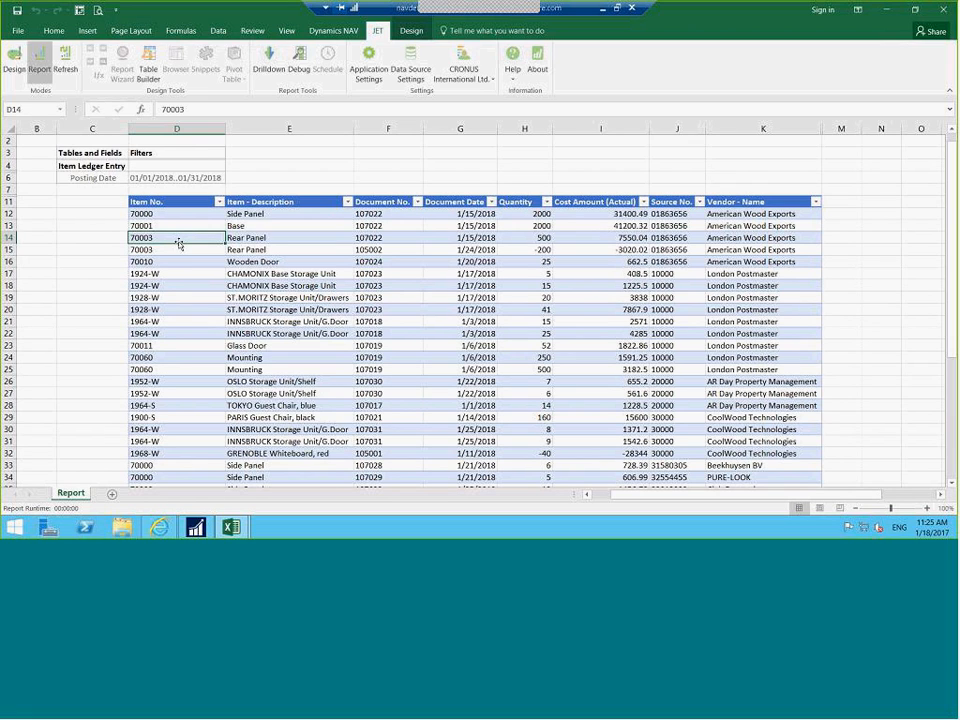
{"action": "left_click", "coordinate": [150, 204]}
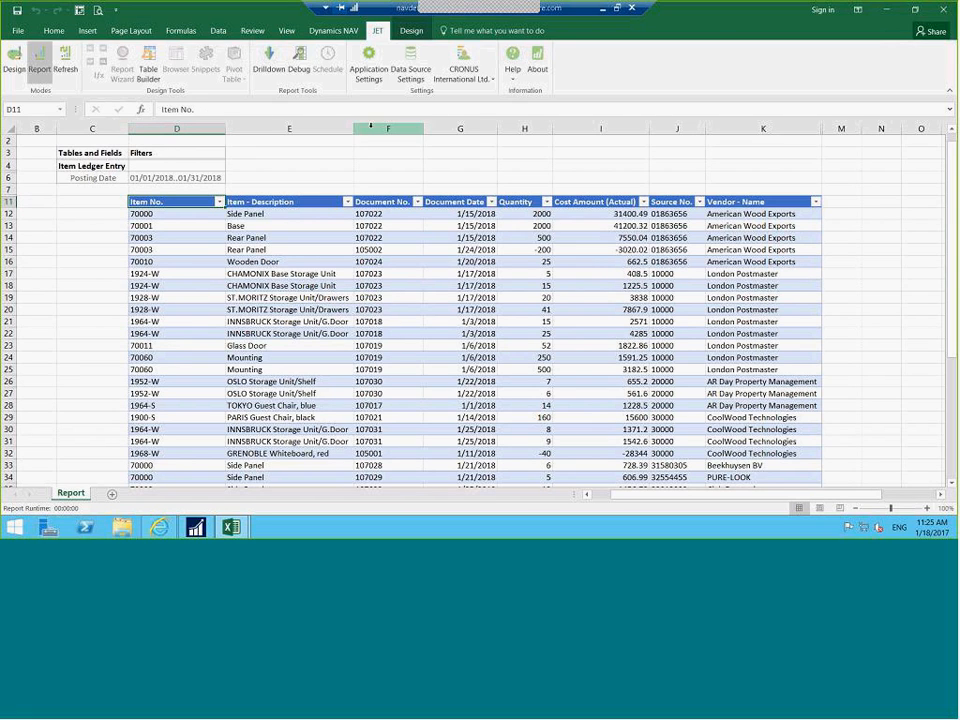
{"action": "left_click", "coordinate": [885, 16]}
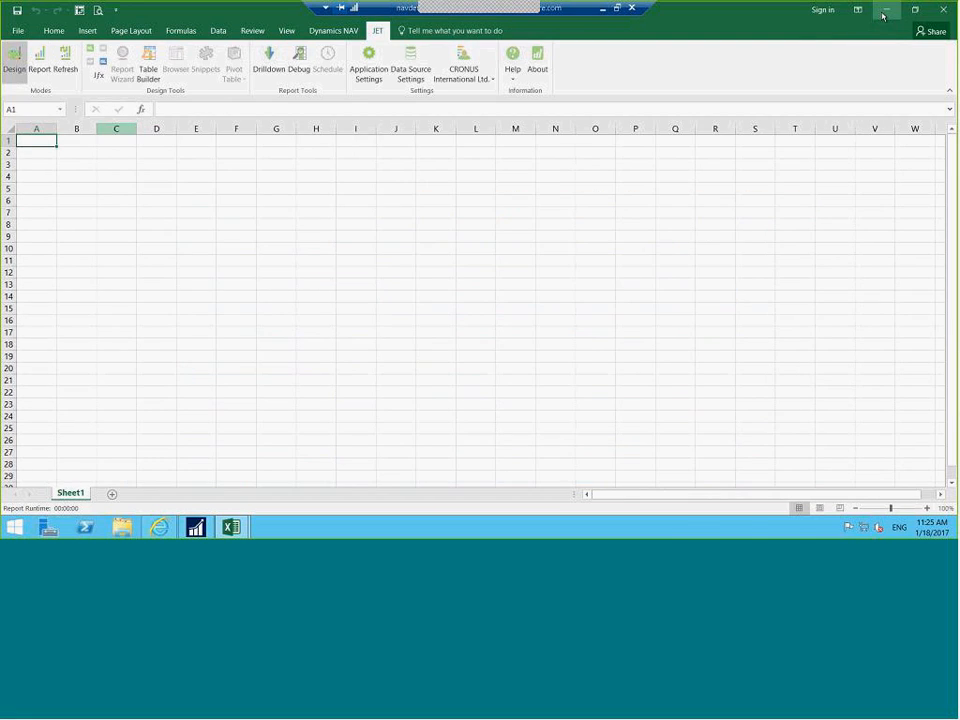
Minimize the empty workbook and NAV windows, then open NAV003 Customer Sales and Profitability from the desktop
{"action": "left_click", "coordinate": [887, 12]}
{"action": "left_click", "coordinate": [901, 13]}
{"action": "left_click", "coordinate": [900, 12]}
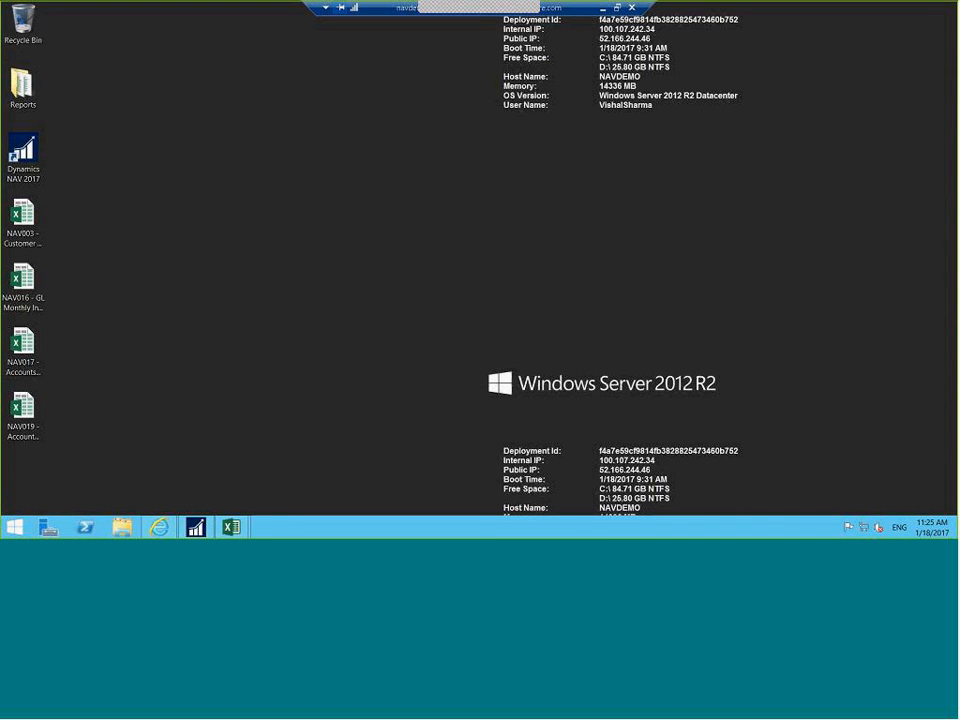
{"action": "left_click", "coordinate": [20, 210]}
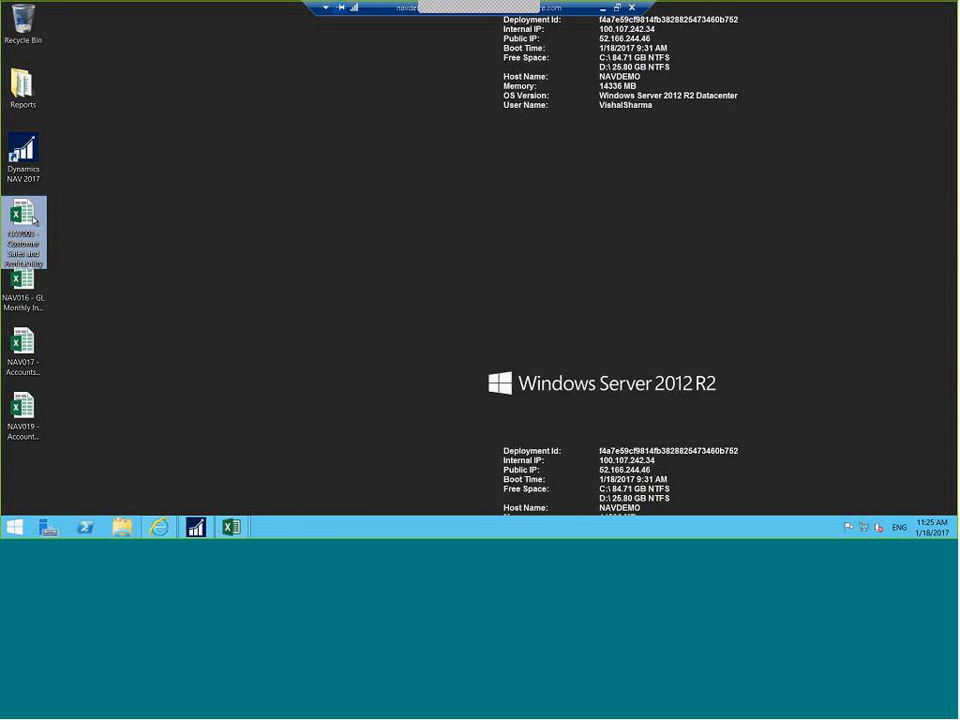
{"action": "double_click", "coordinate": [33, 221]}
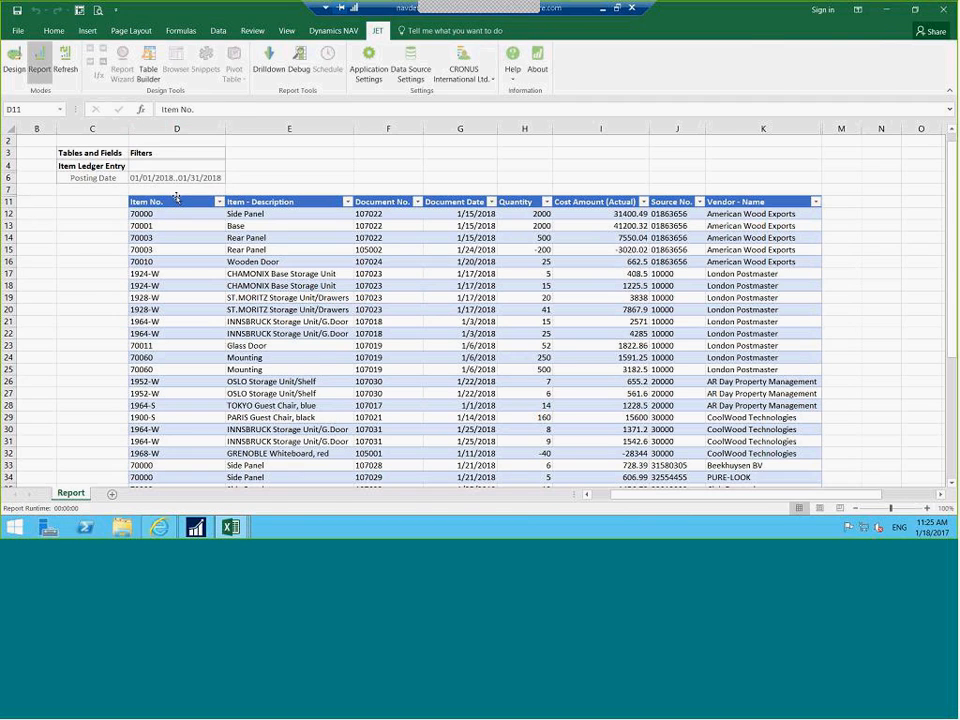
Refresh and run the Customer Sales and Profitability report with the shown posting dates
{"action": "left_click", "coordinate": [378, 30]}
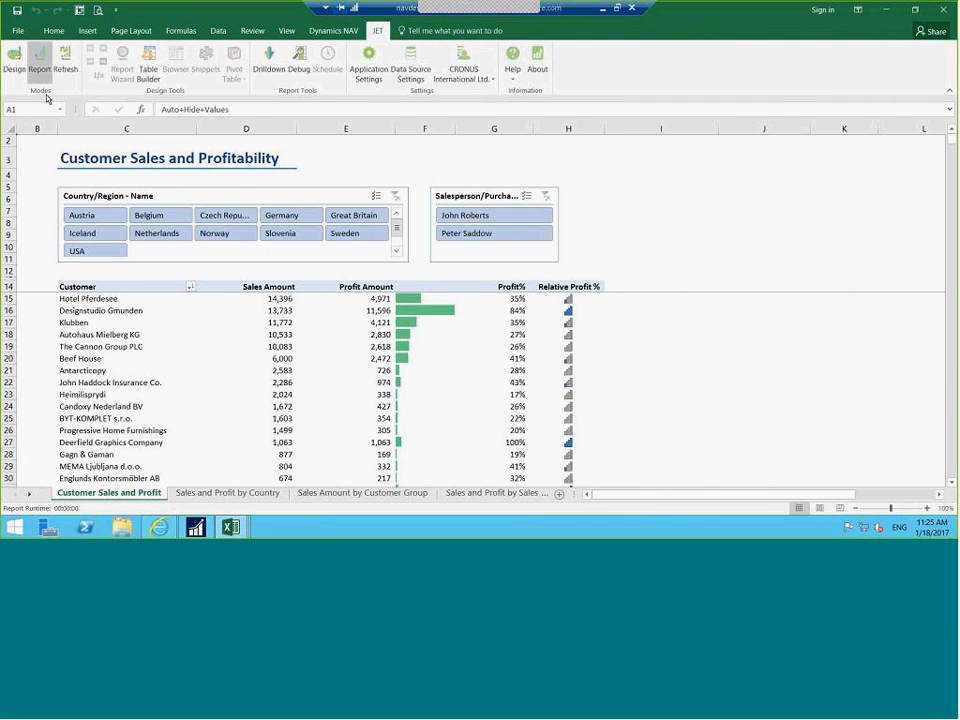
{"action": "left_click", "coordinate": [71, 69]}
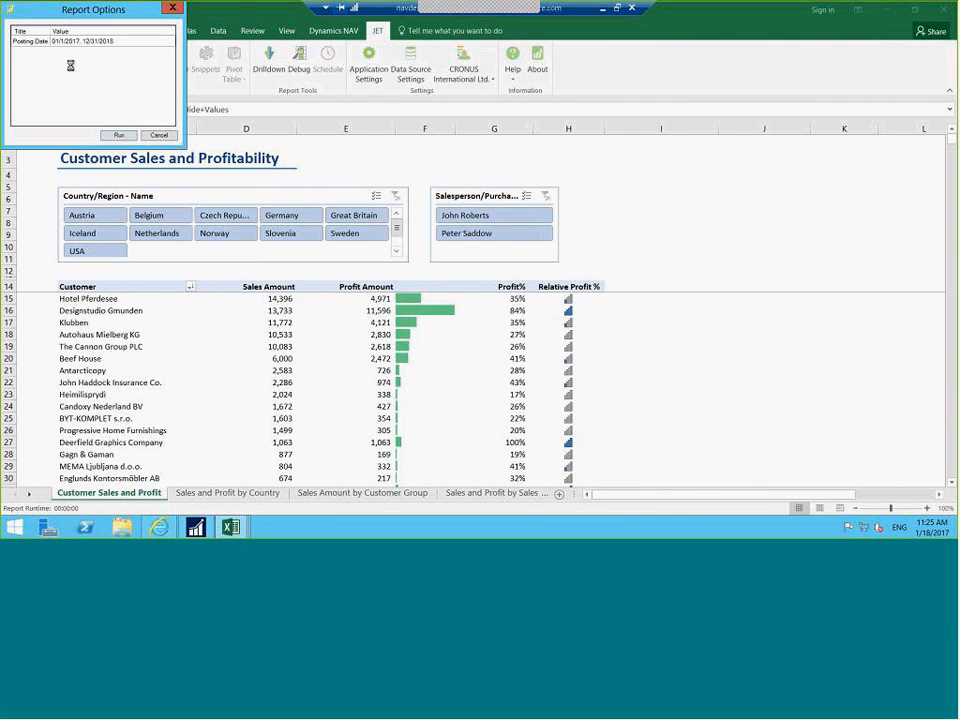
{"action": "left_click", "coordinate": [118, 136]}
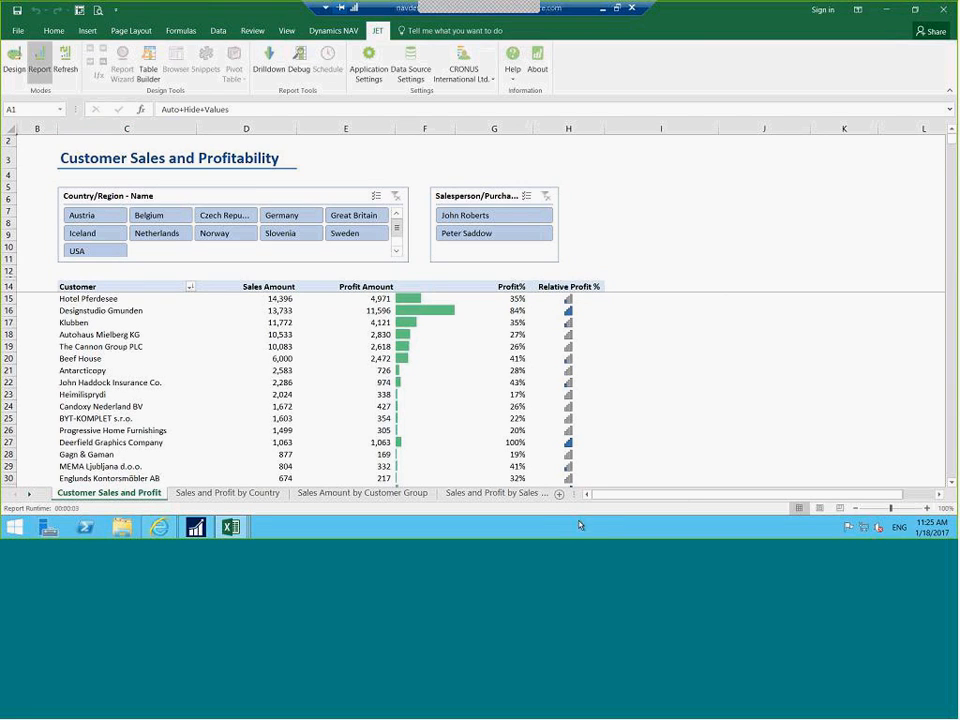
Try Germany, Netherlands and Norway filters, clear them, pick one salesperson, then view Sales and Profit by Country
{"action": "mouse_move", "coordinate": [265, 374]}
{"action": "left_click", "coordinate": [286, 216]}
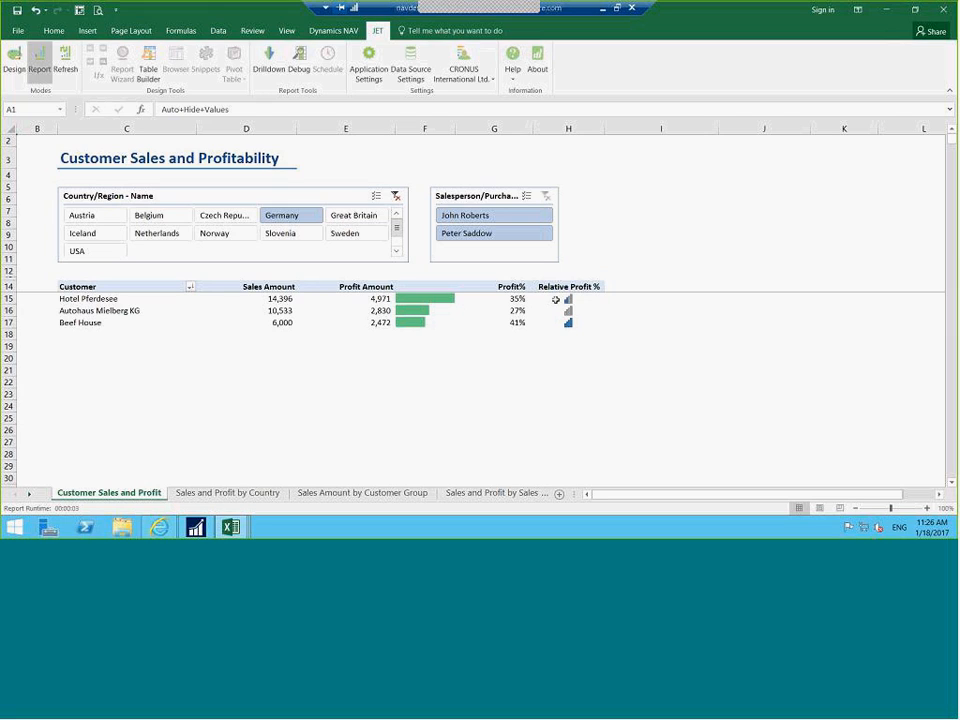
{"action": "left_click", "coordinate": [163, 238]}
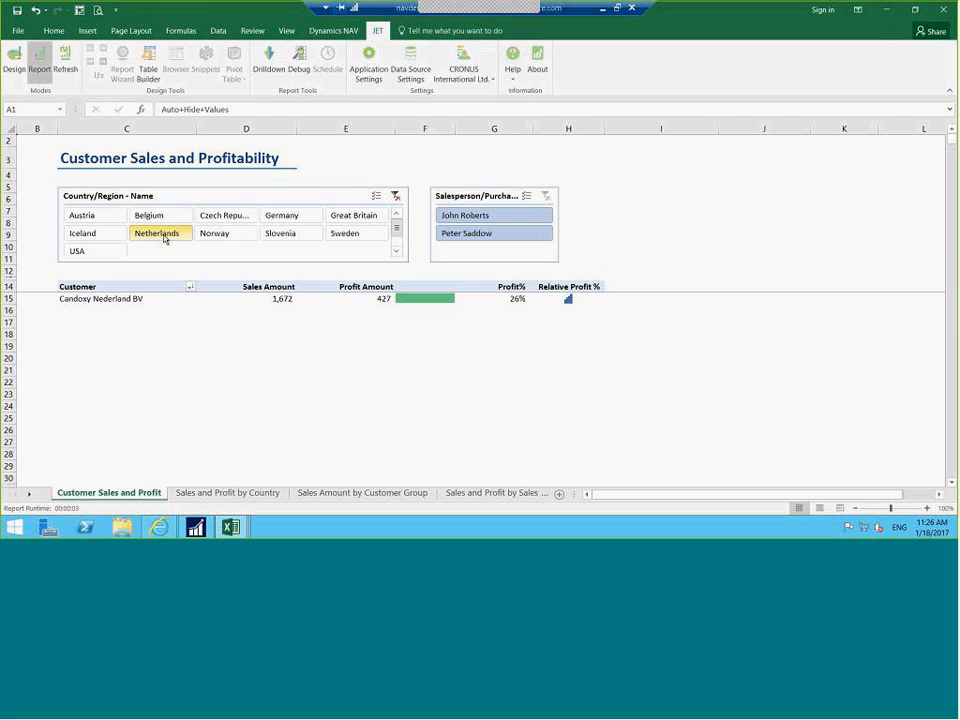
{"action": "left_click", "coordinate": [212, 238]}
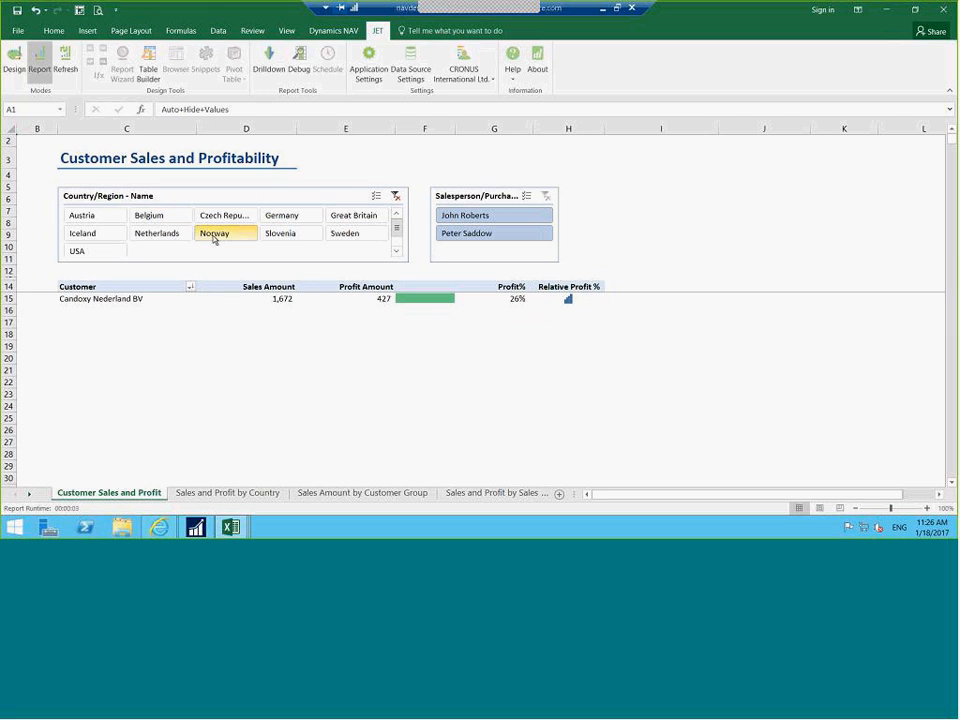
{"action": "left_click", "coordinate": [395, 196]}
{"action": "left_click", "coordinate": [489, 217]}
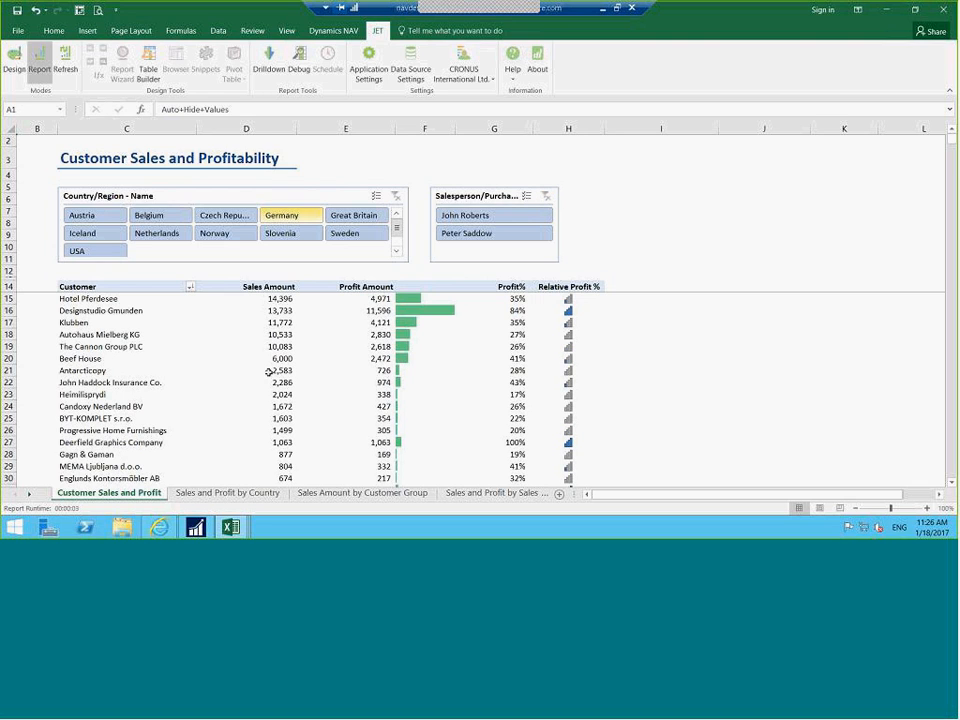
{"action": "left_click", "coordinate": [255, 493]}
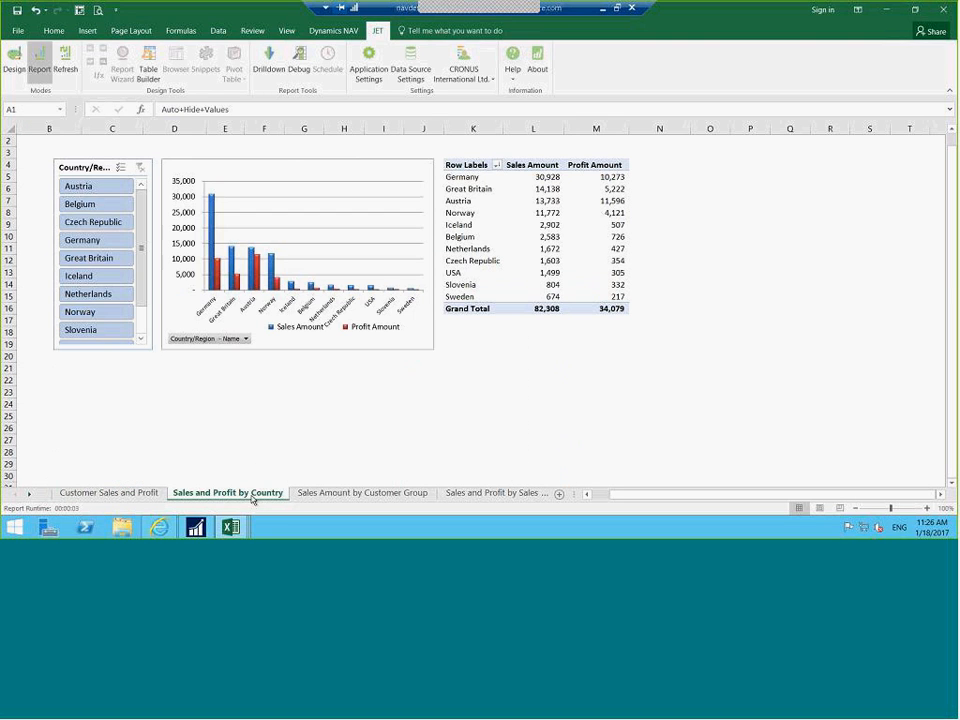
View Sales Amount by Customer Group, minimize both Excel workbooks, and open NAV016 Monthly Income Statement
{"action": "left_click", "coordinate": [347, 494]}
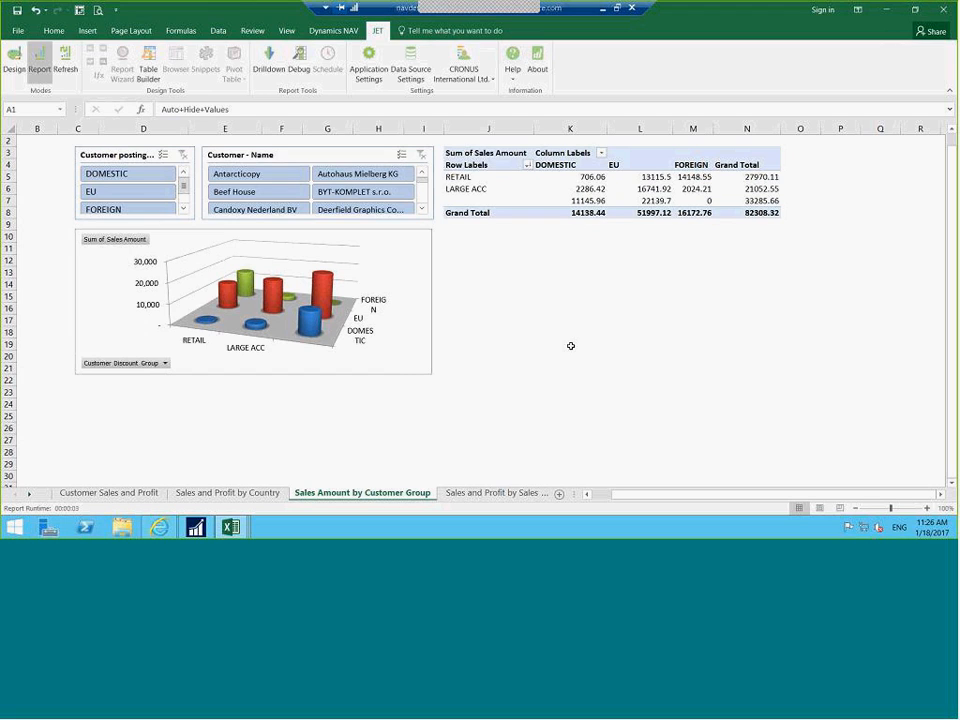
{"action": "left_click", "coordinate": [886, 12]}
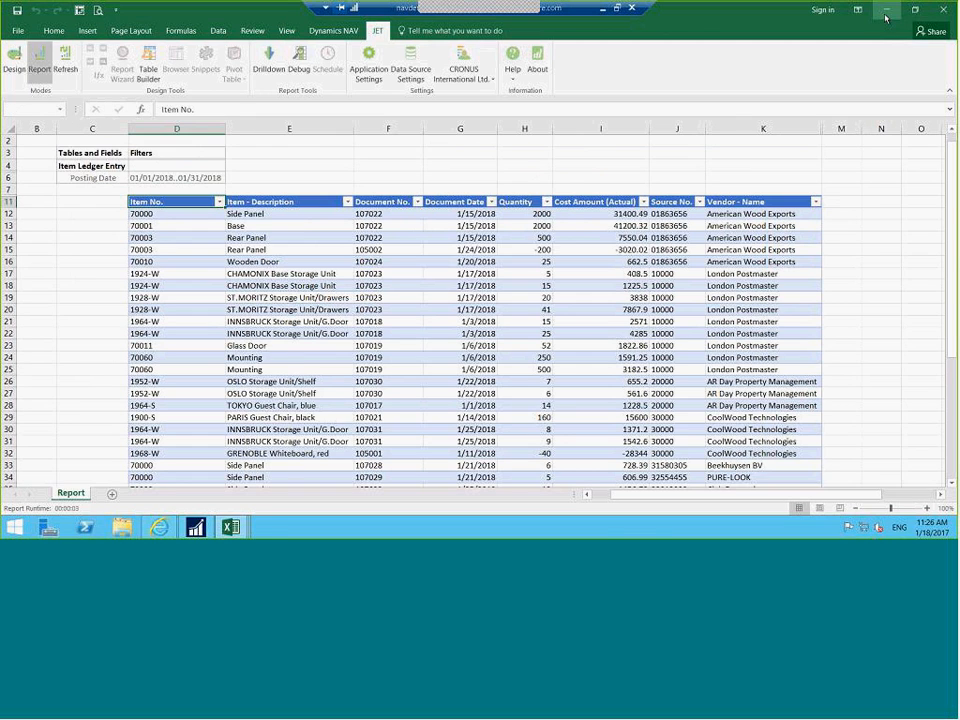
{"action": "left_click", "coordinate": [885, 17]}
{"action": "double_click", "coordinate": [30, 280]}
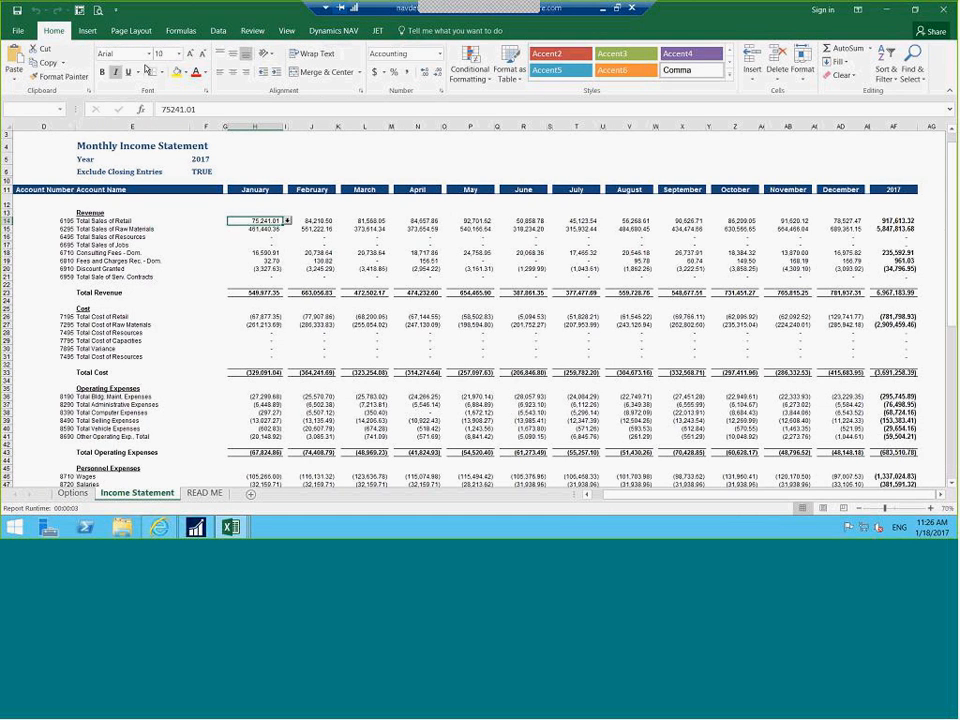
Refresh the Monthly Income Statement with NAV data using the default report options
{"action": "left_click", "coordinate": [378, 30]}
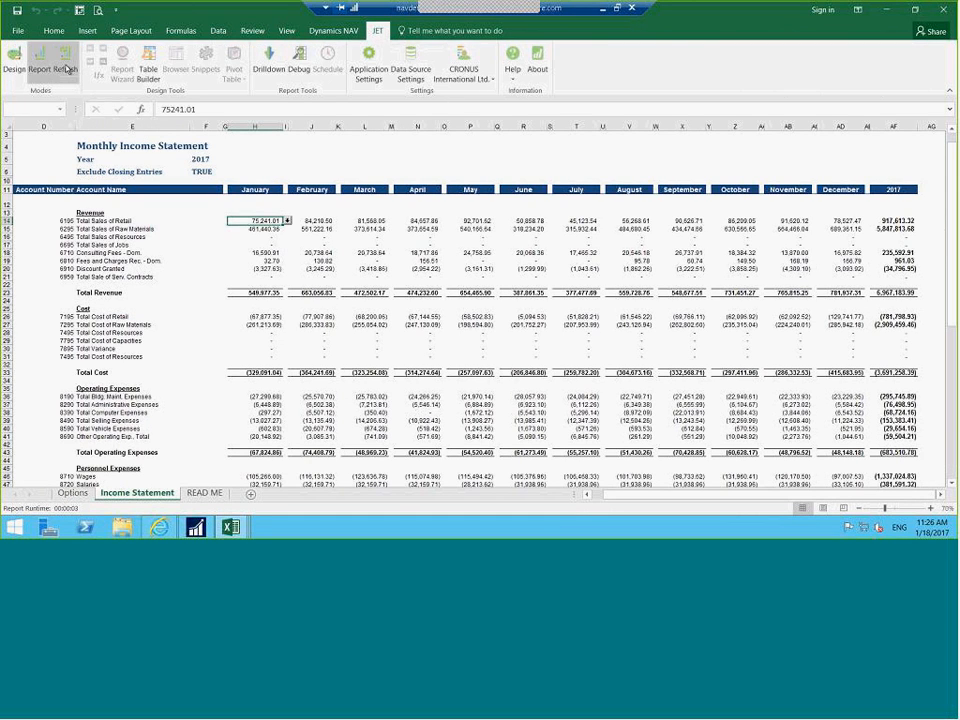
{"action": "left_click", "coordinate": [67, 69]}
{"action": "left_click", "coordinate": [116, 133]}
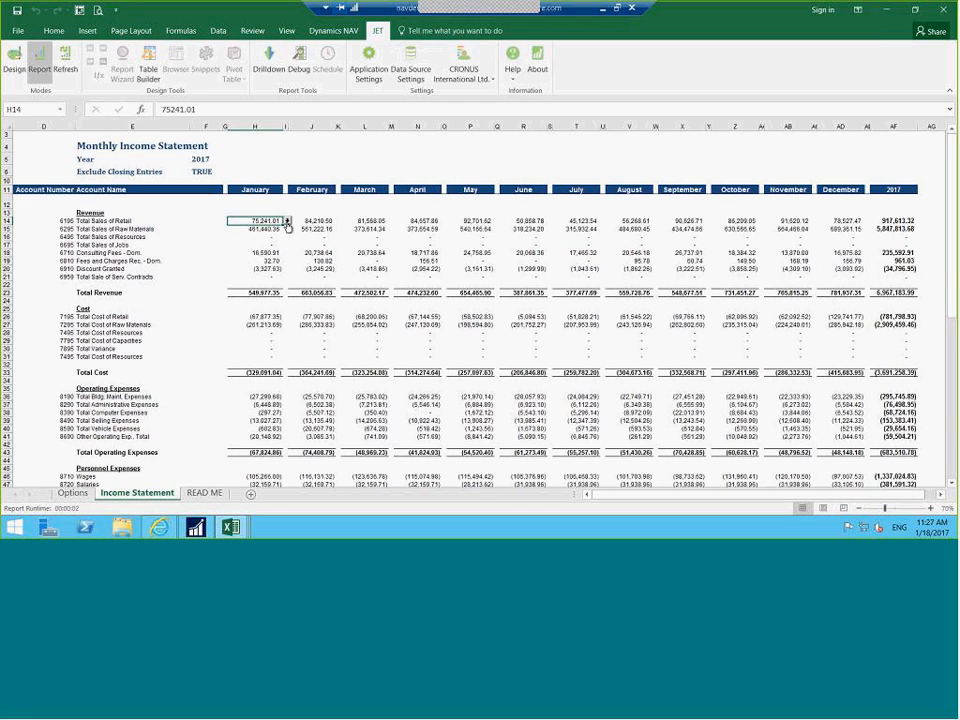
Drill into H14 to review the 3 G/L entries behind January's 75,241.01 Total Sales of Retail
{"action": "left_click", "coordinate": [287, 222]}
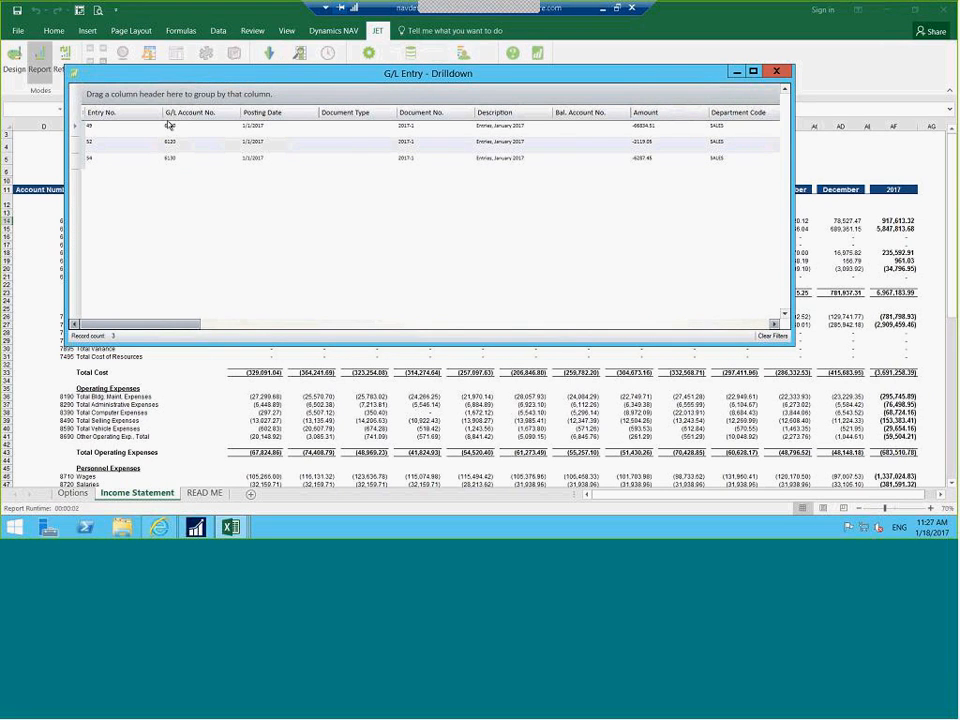
{"action": "left_click_drag", "start_coordinate": [127, 324], "coordinate": [742, 320]}
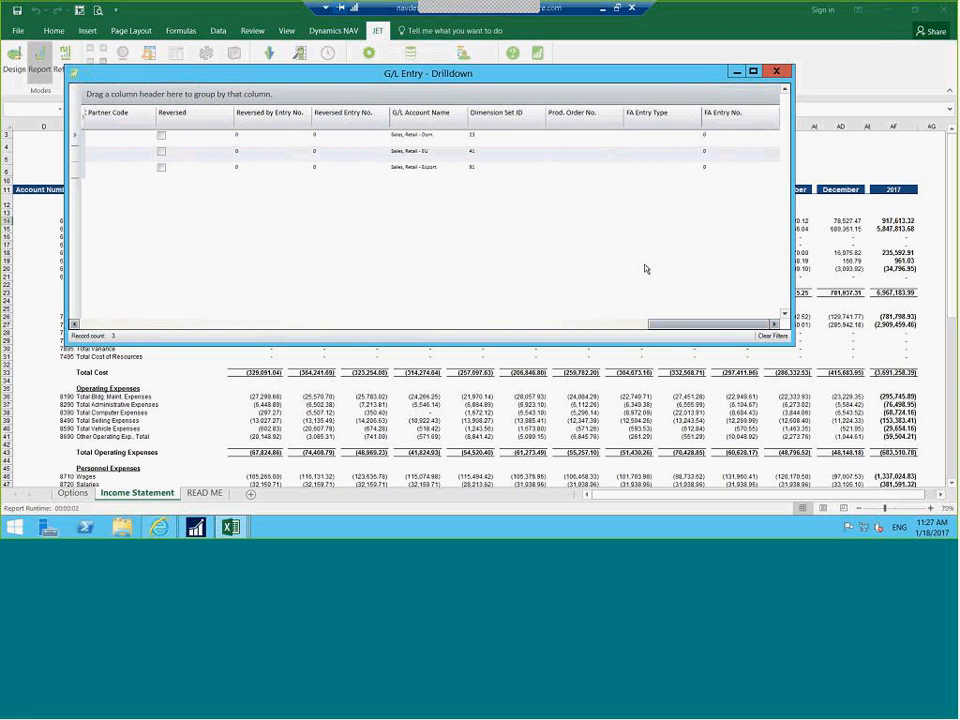
{"action": "left_click", "coordinate": [777, 73]}
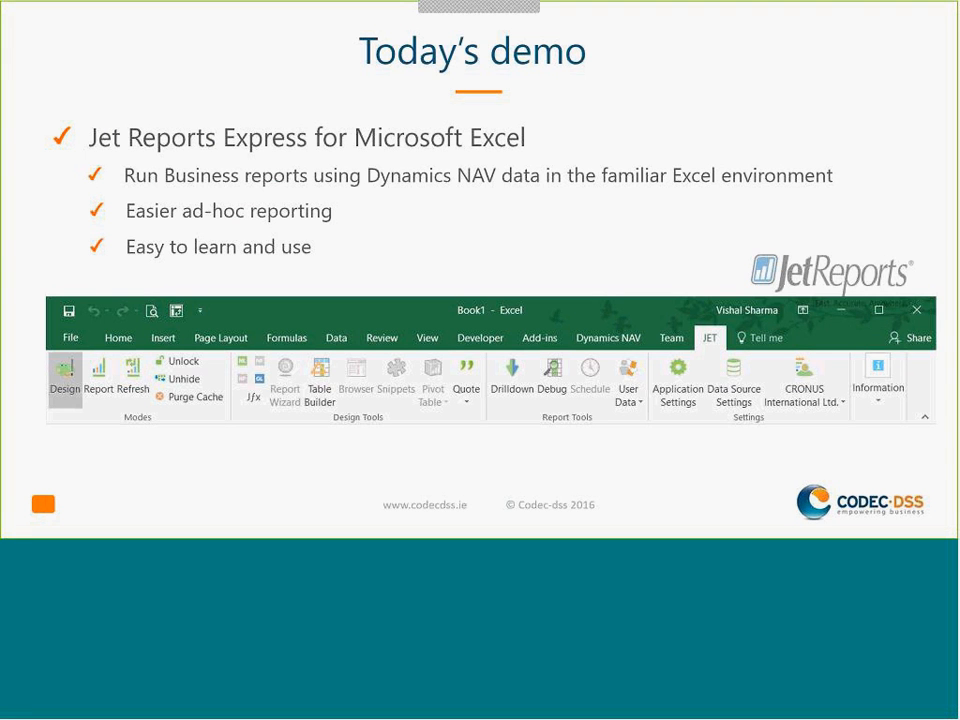
Advance the 'Today's demo' slides through the Jet Express for Microsoft Word bullets, then leave the slideshow
{"action": "key", "text": "Right"}
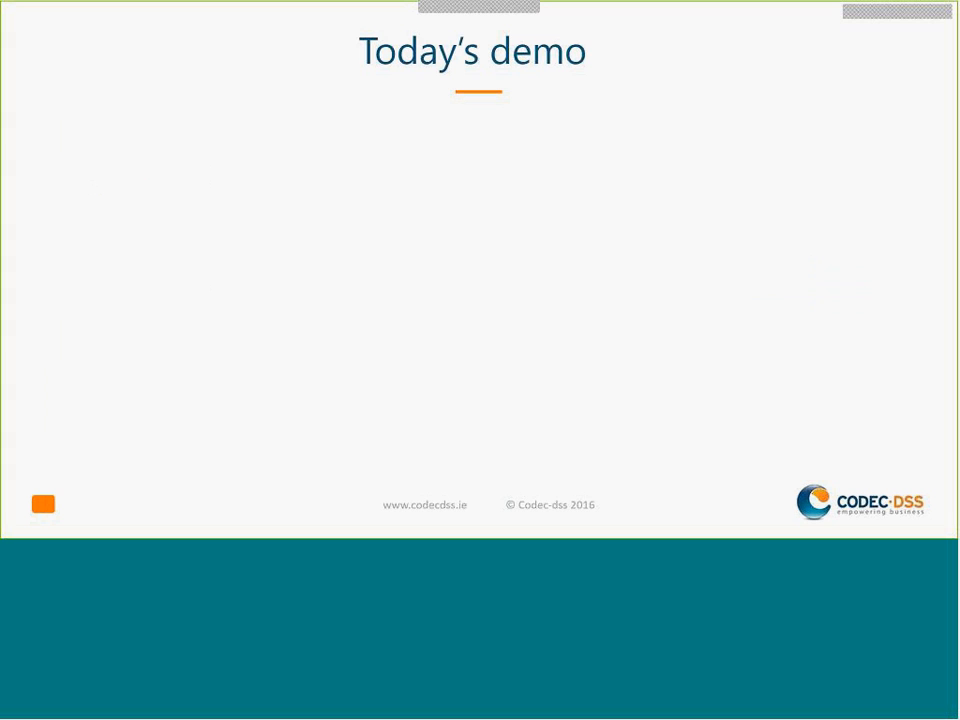
{"action": "key", "text": "Right"}
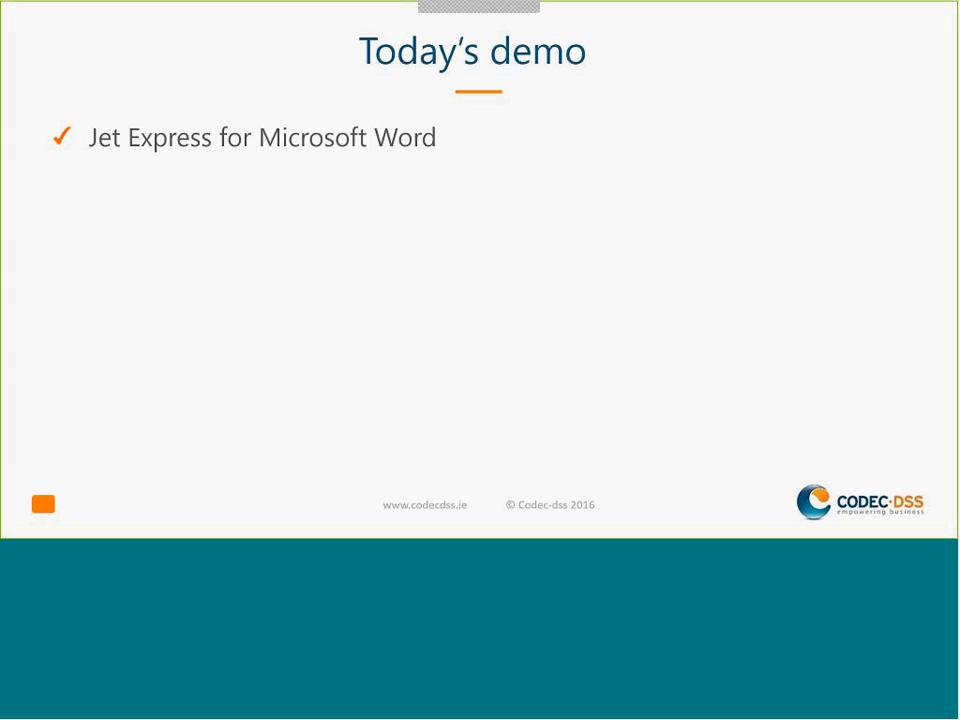
{"action": "key", "text": "Right"}
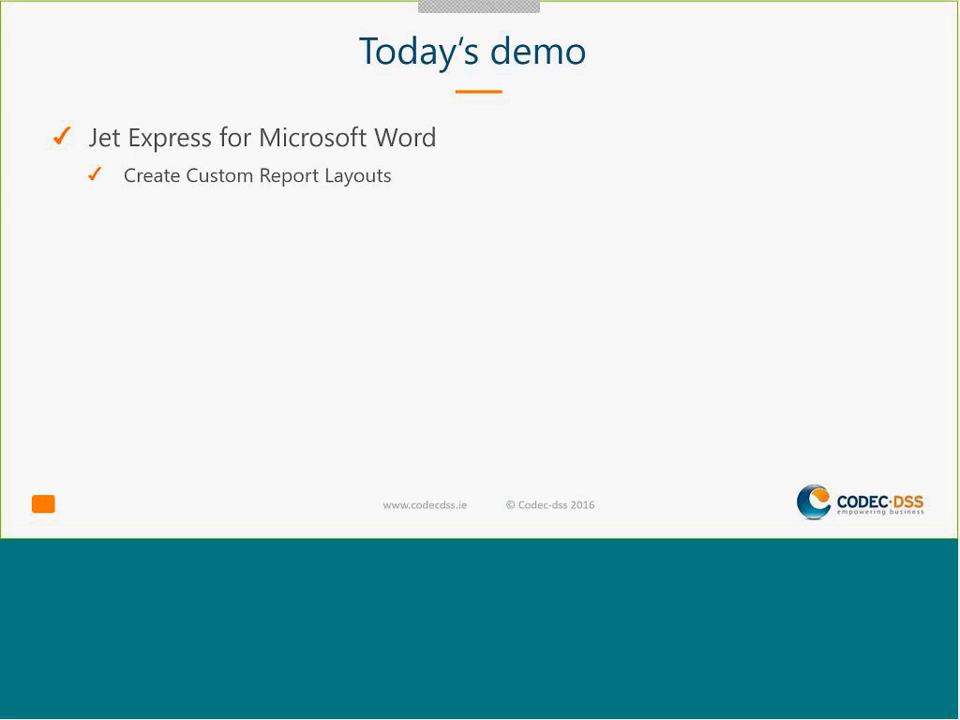
{"action": "key", "text": "Right"}
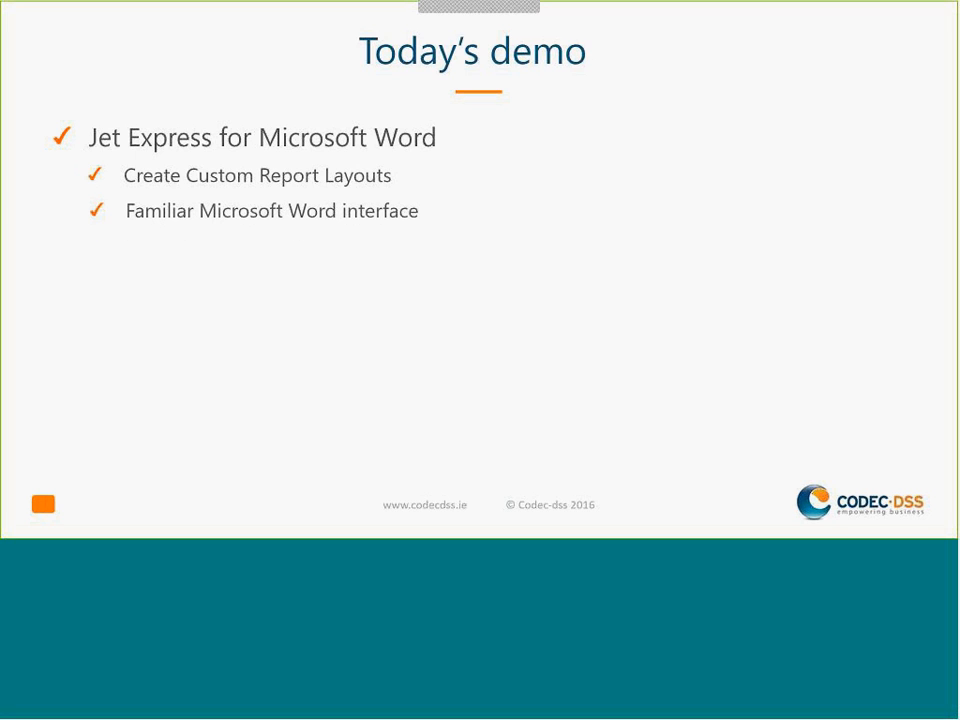
{"action": "key", "text": "Right"}
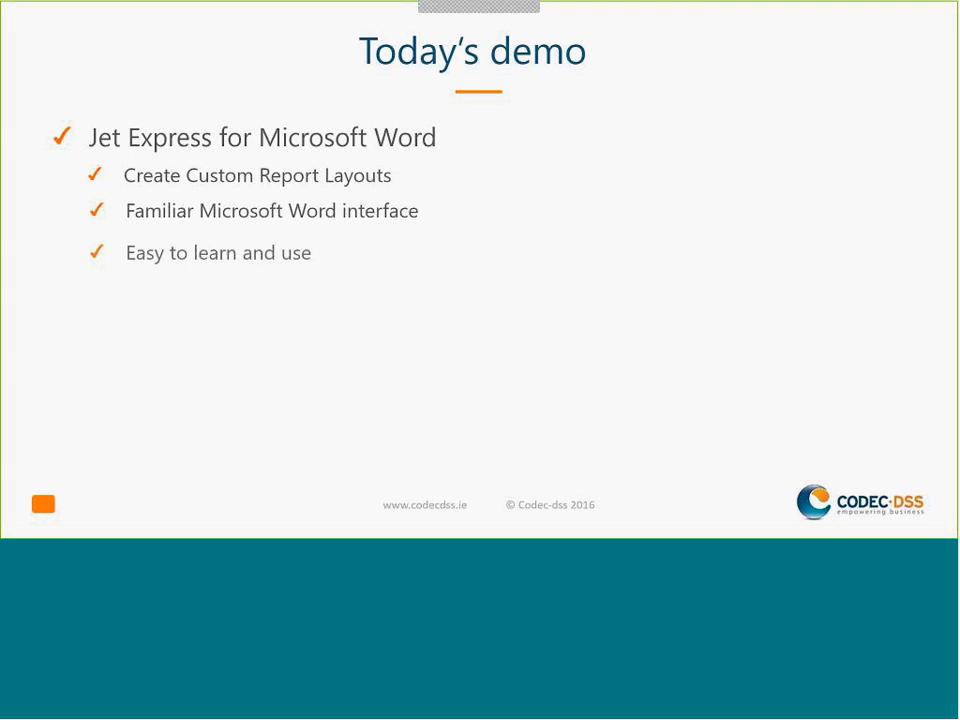
{"action": "key", "text": "Right"}
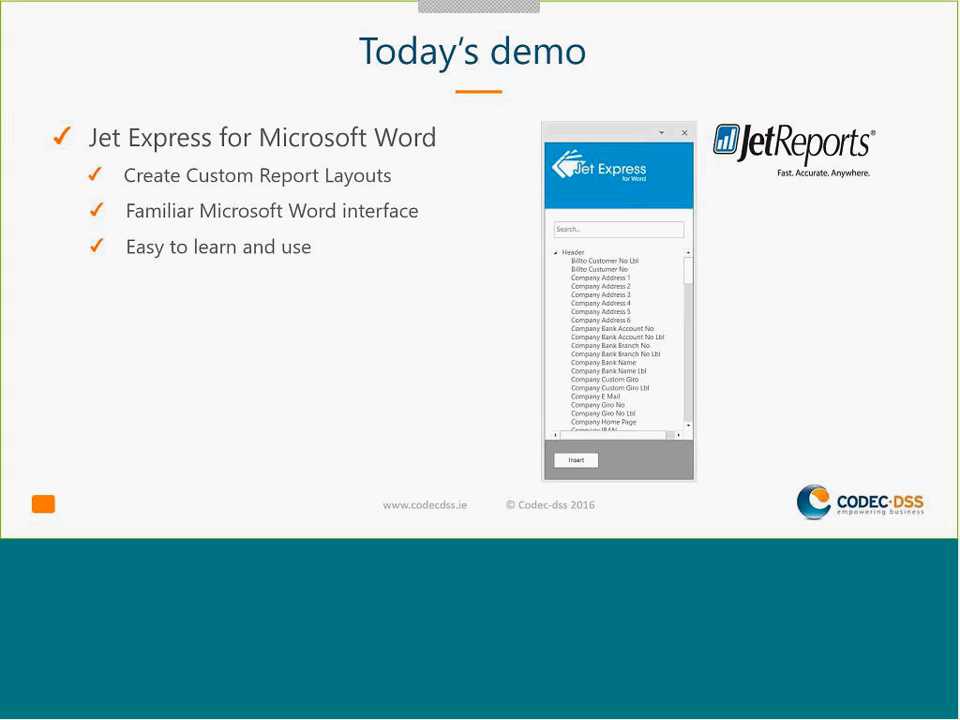
{"action": "key", "text": "alt+Tab"}
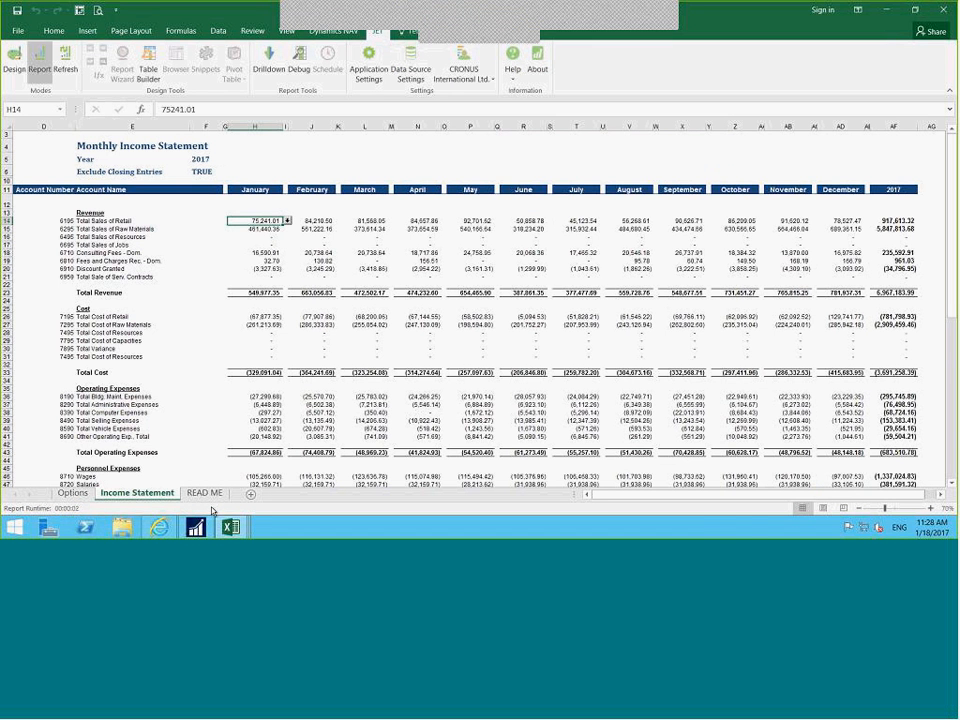
Search 'custom repo' in Dynamics NAV to open the Custom Report Layouts page
{"action": "left_click", "coordinate": [196, 527]}
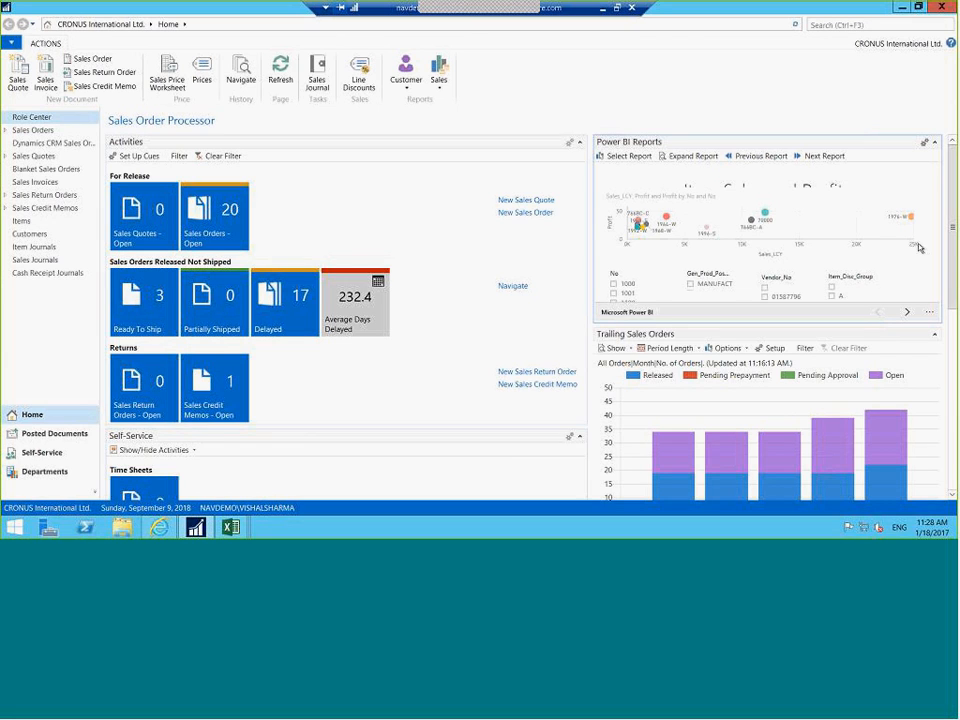
{"action": "left_click", "coordinate": [824, 25]}
{"action": "type", "text": "custom repo"}
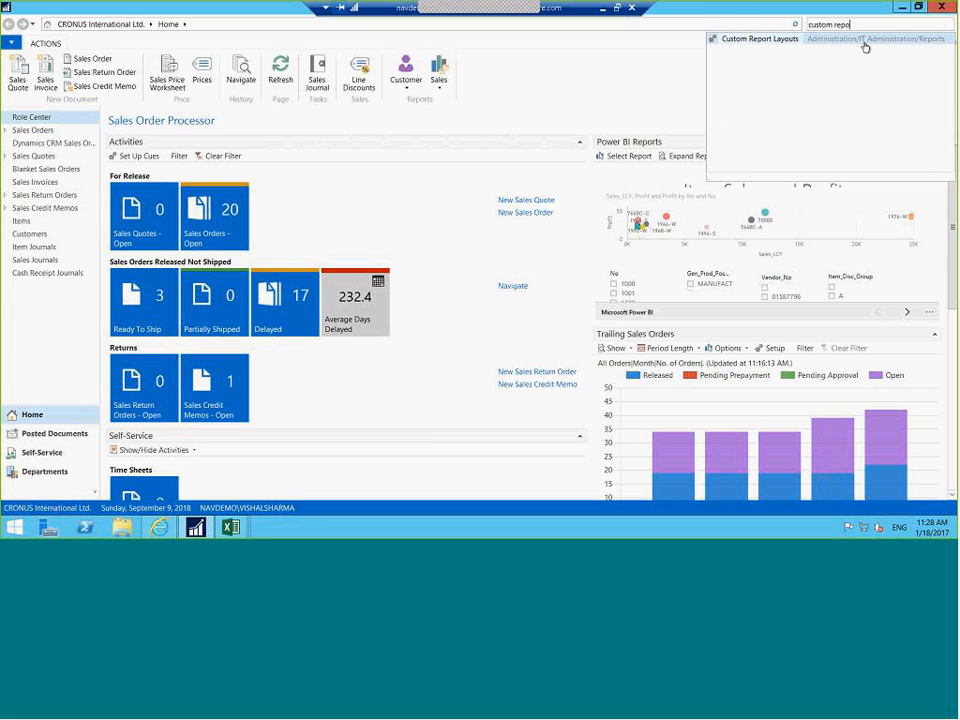
{"action": "left_click", "coordinate": [756, 39]}
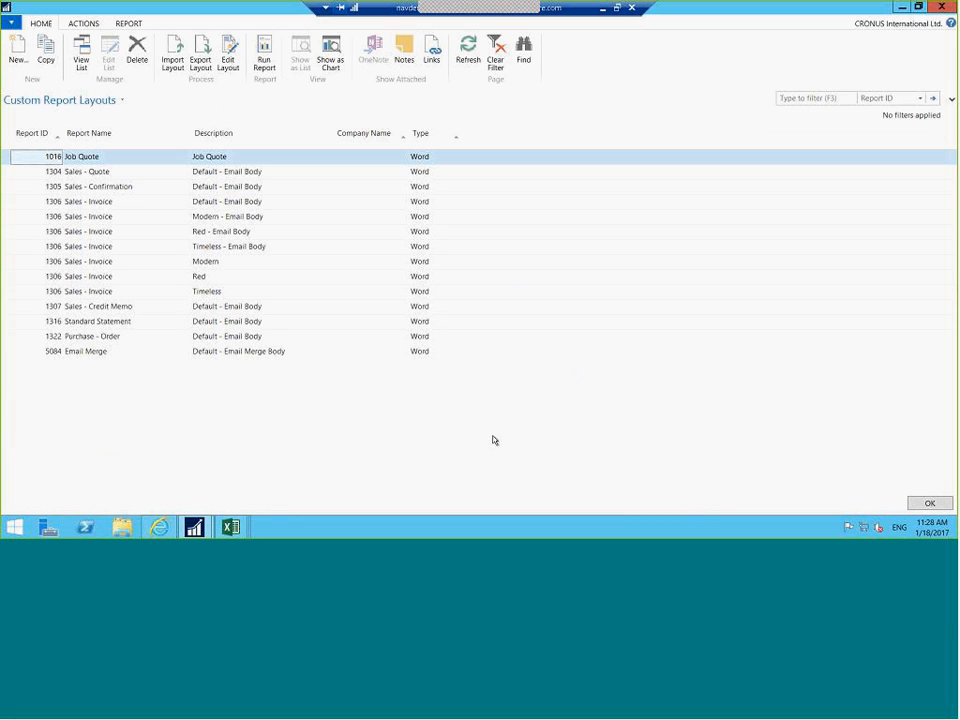
Edit a copy of the 1306 Sales - Invoice Red layout in Word
{"action": "left_click", "coordinate": [210, 280]}
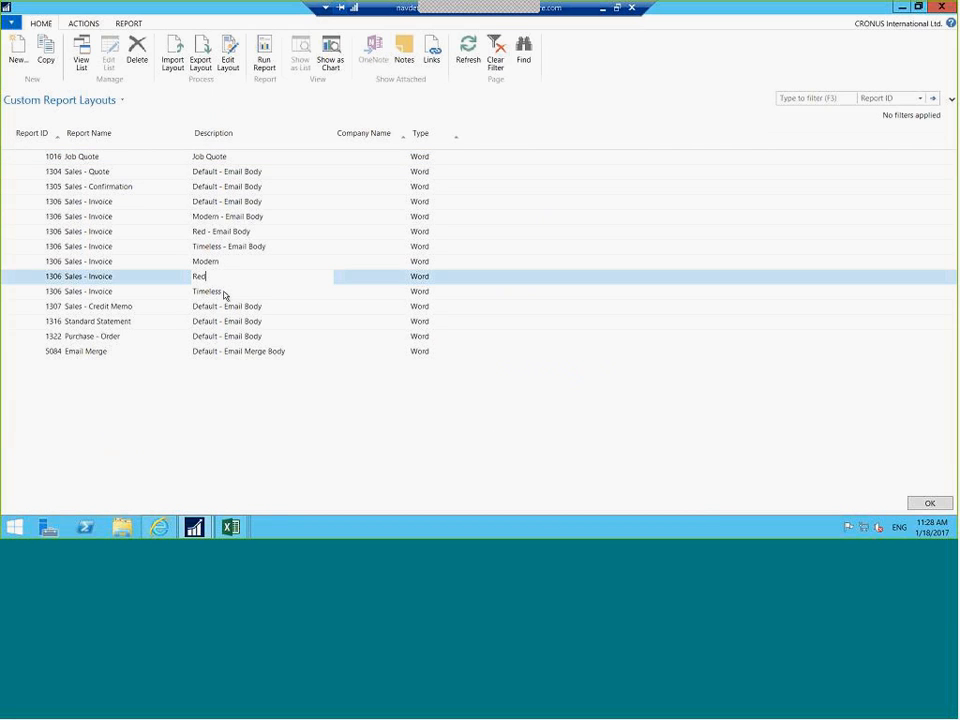
{"action": "left_click", "coordinate": [230, 58]}
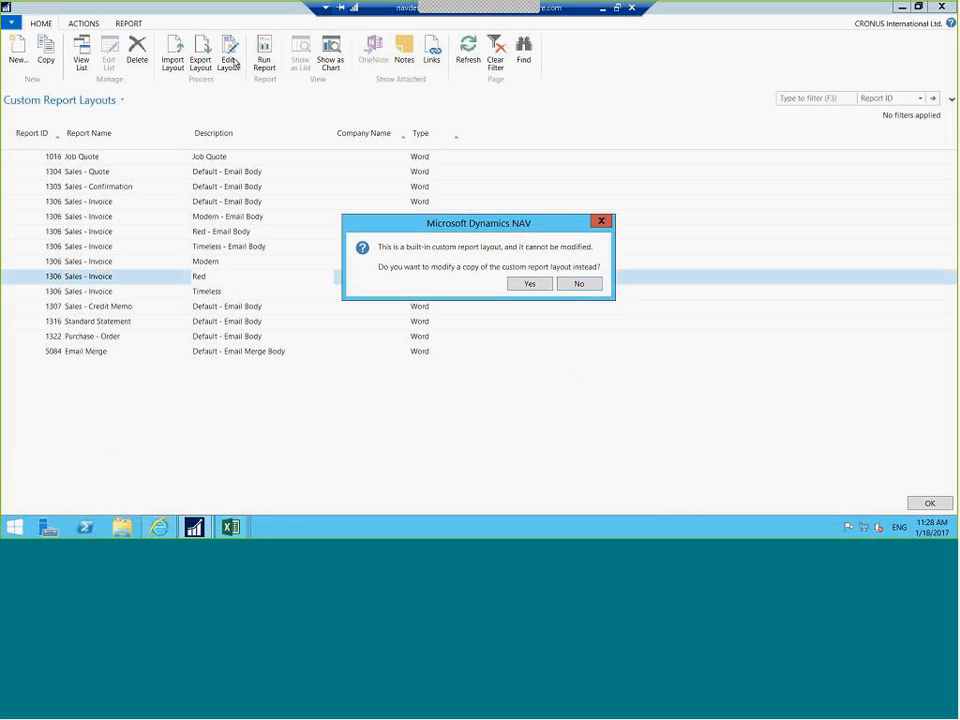
{"action": "left_click", "coordinate": [530, 284]}
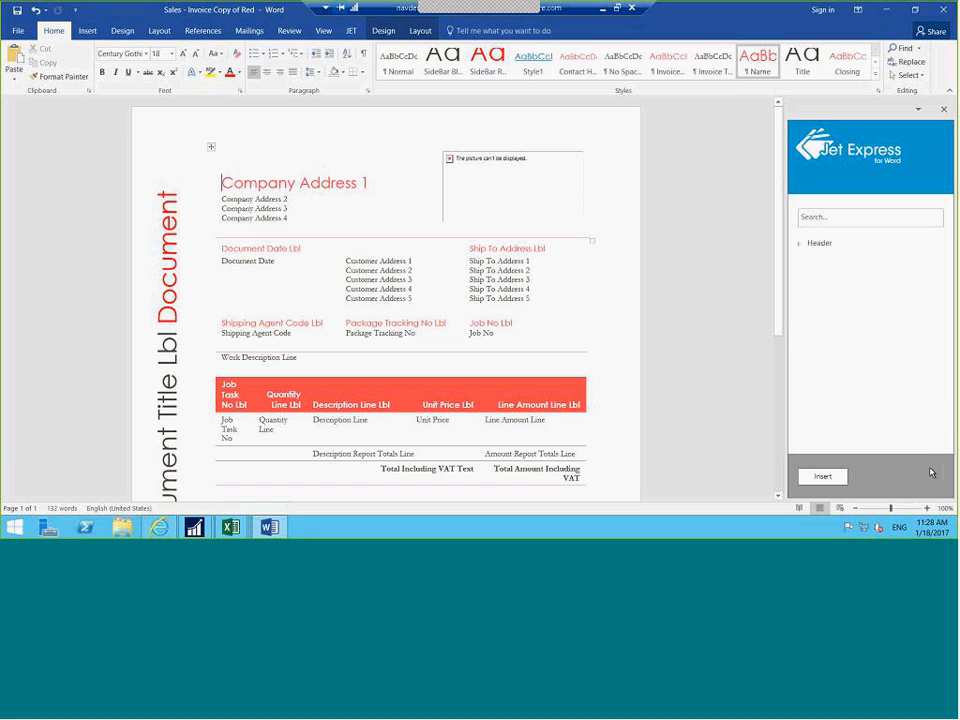
Expand Jet Express Header fields, select Company Address 2, and scroll through the layout's address blocks and totals
{"action": "left_click", "coordinate": [800, 244]}
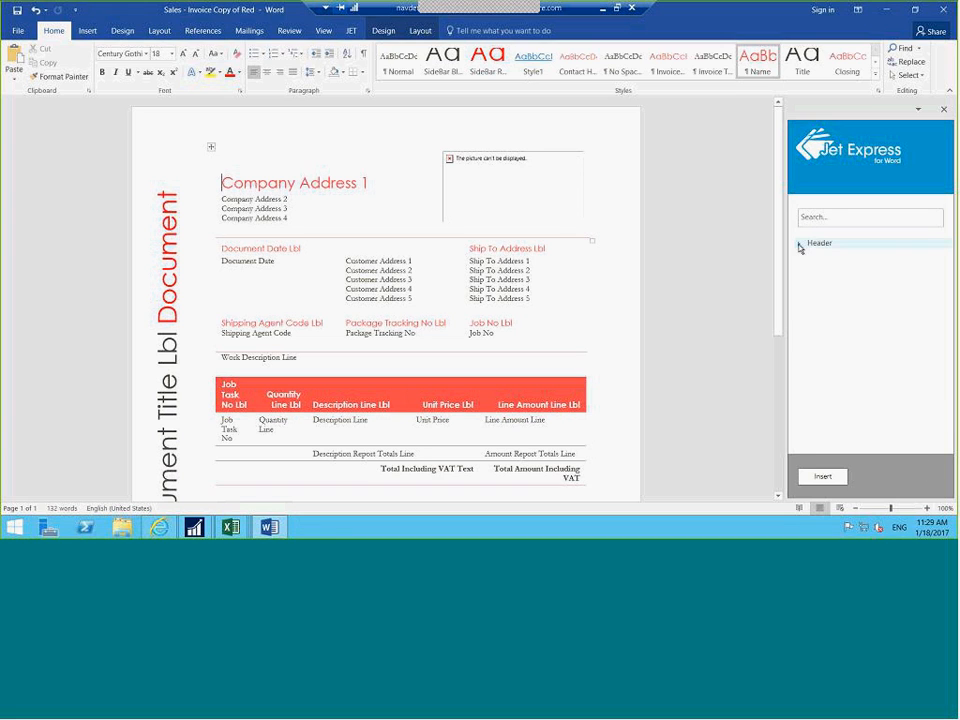
{"action": "left_click", "coordinate": [830, 284]}
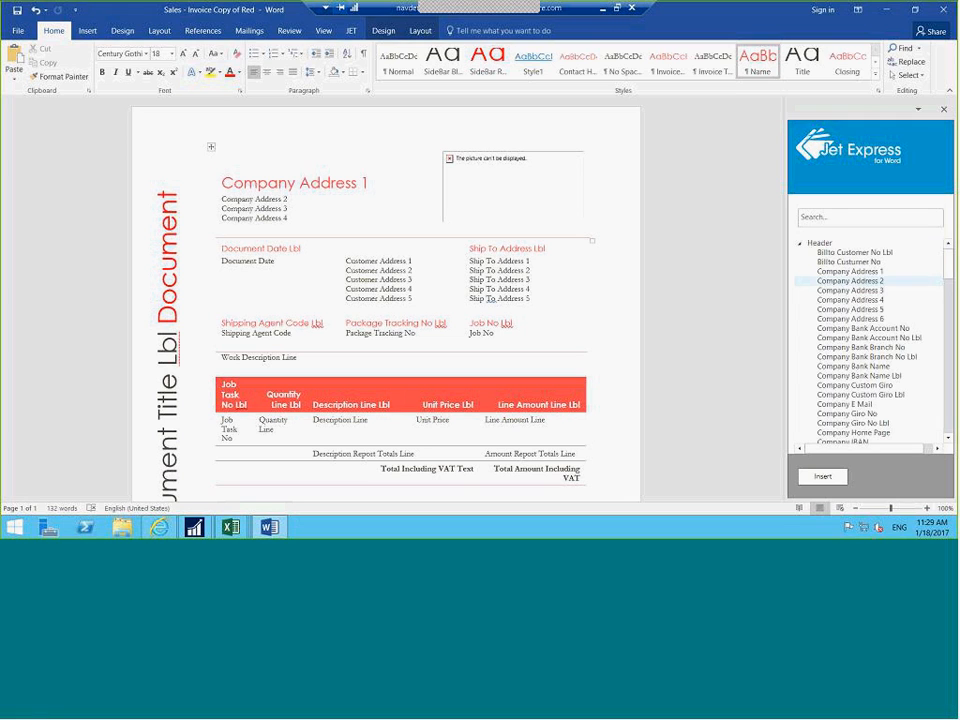
{"action": "mouse_move", "coordinate": [949, 264]}
{"action": "left_mouse_down"}
{"action": "mouse_move", "coordinate": [952, 432]}
{"action": "mouse_move", "coordinate": [951, 268]}
{"action": "left_mouse_up"}
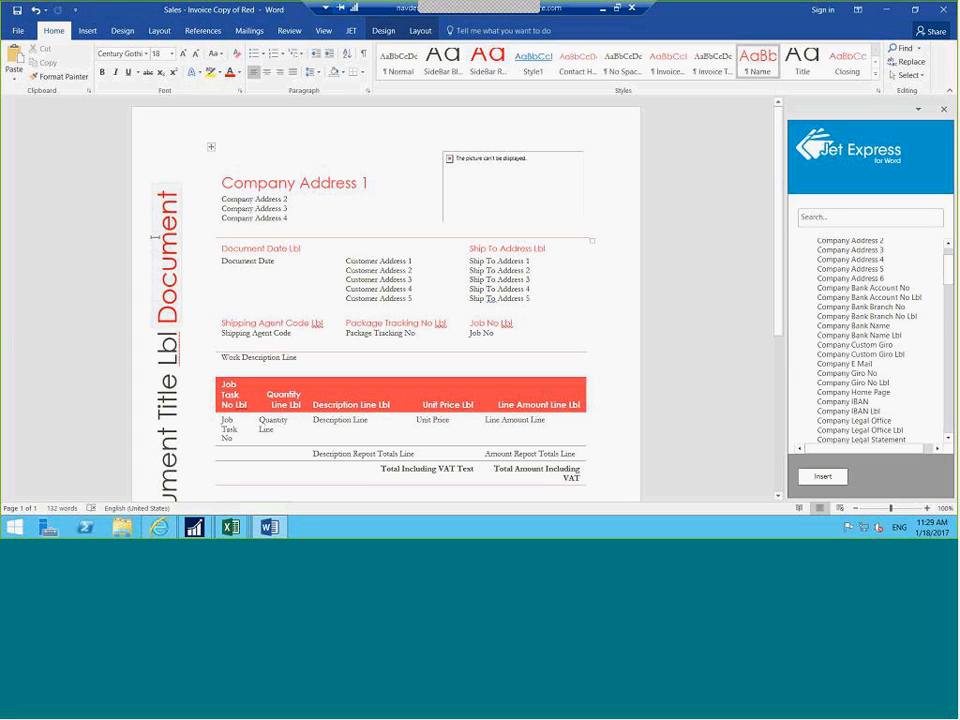
{"action": "scroll", "coordinate": [404, 249], "scroll_direction": "down", "scroll_amount": 3}
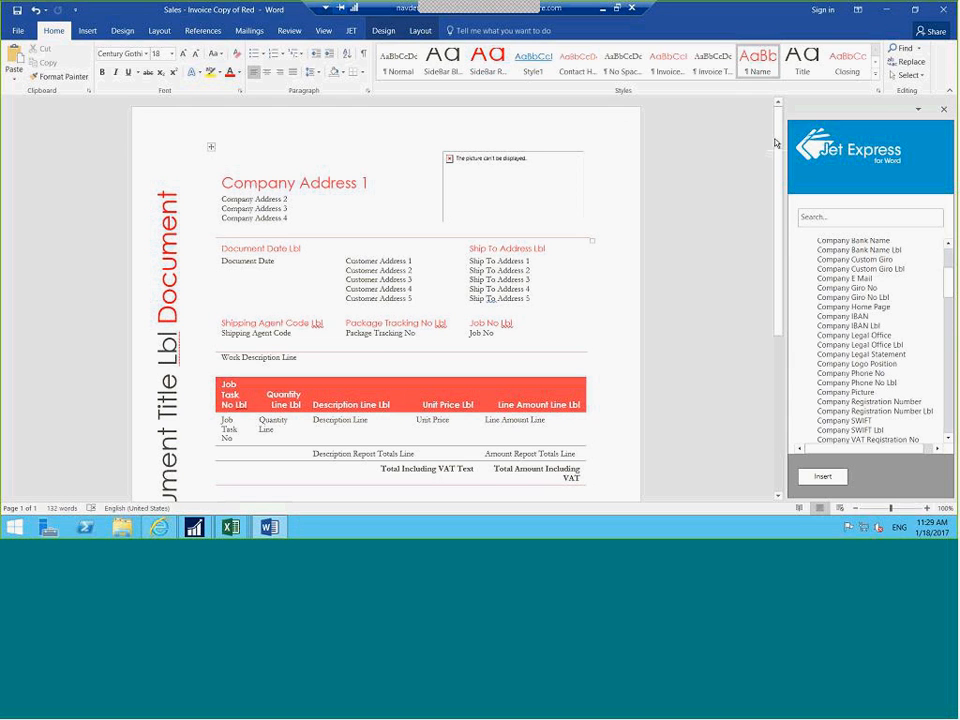
{"action": "scroll", "coordinate": [776, 143], "scroll_direction": "down", "scroll_amount": 5}
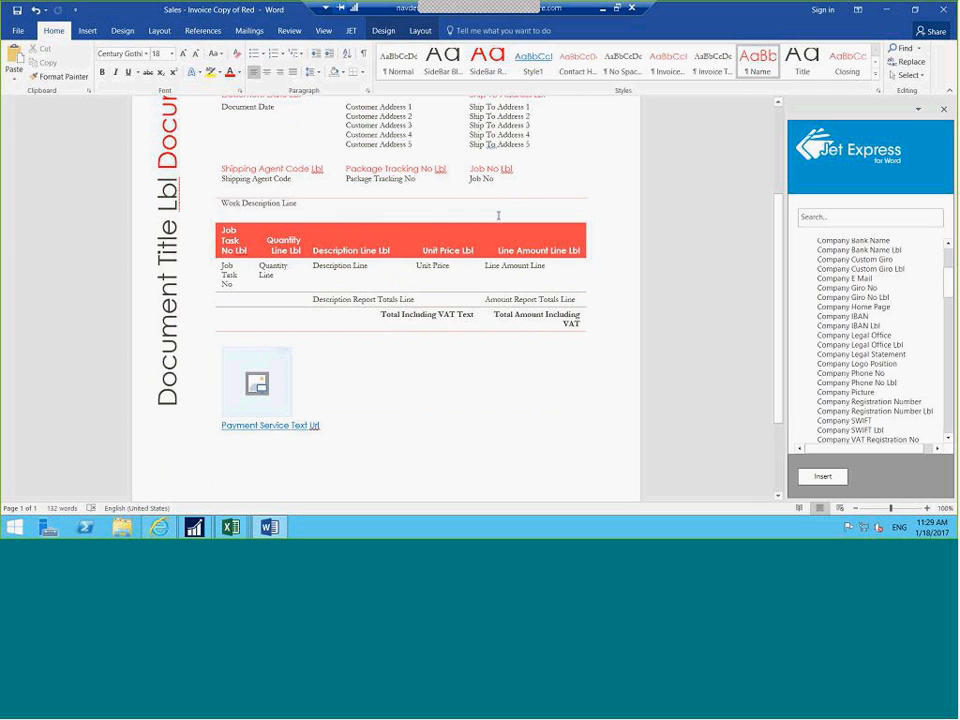
{"action": "left_click_drag", "start_coordinate": [779, 251], "coordinate": [774, 203]}
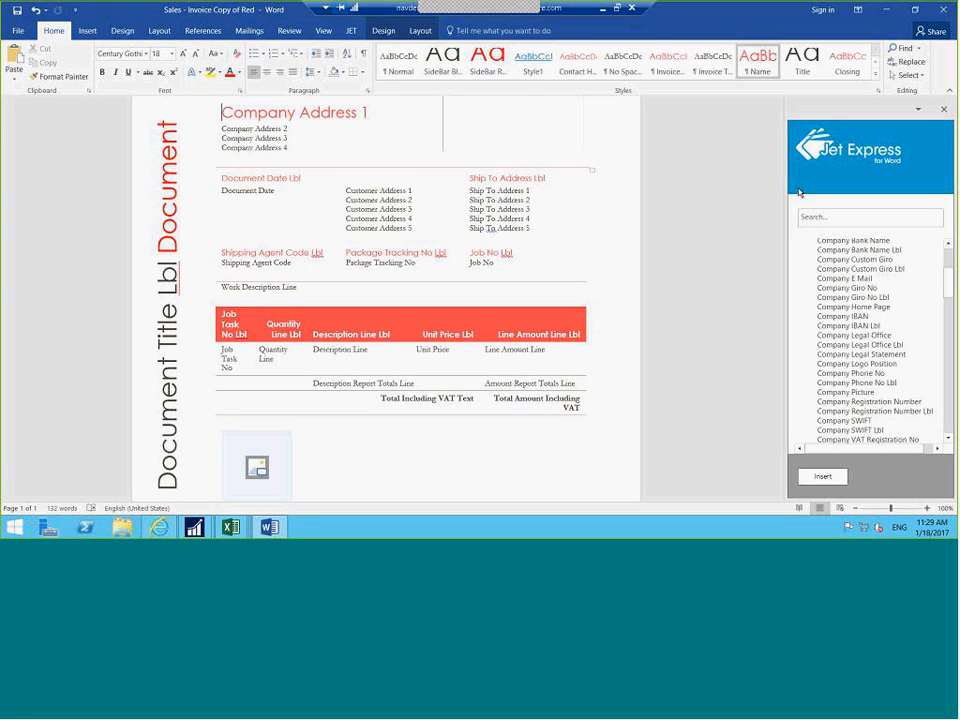
Close Word, import the edited layout as Copy of Red, and exit Custom Report Layouts
{"action": "left_click", "coordinate": [943, 10]}
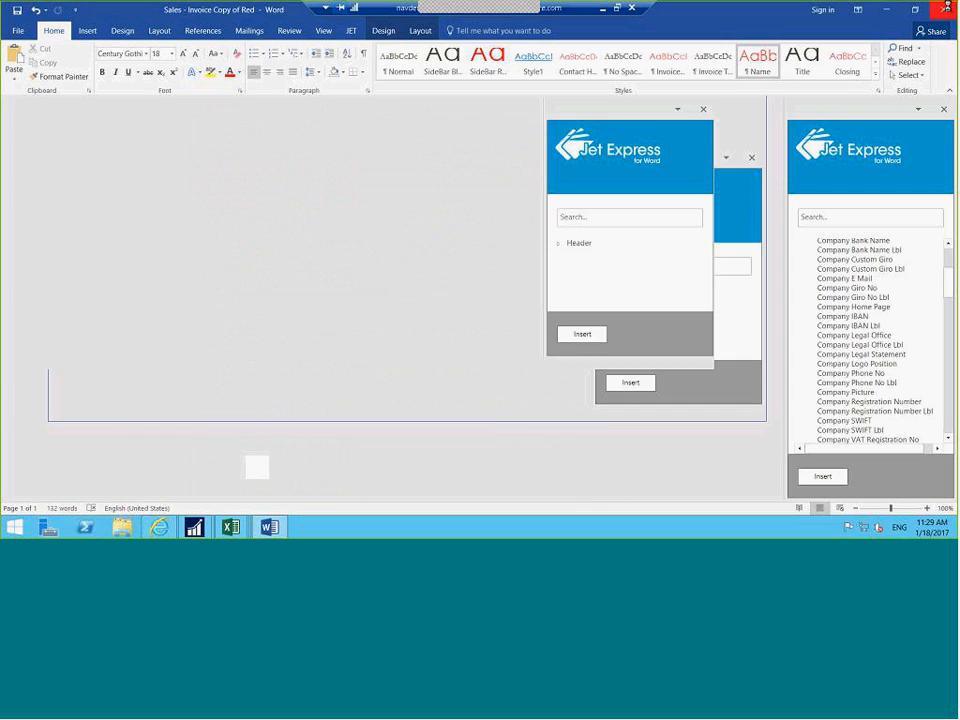
{"action": "left_click", "coordinate": [521, 282]}
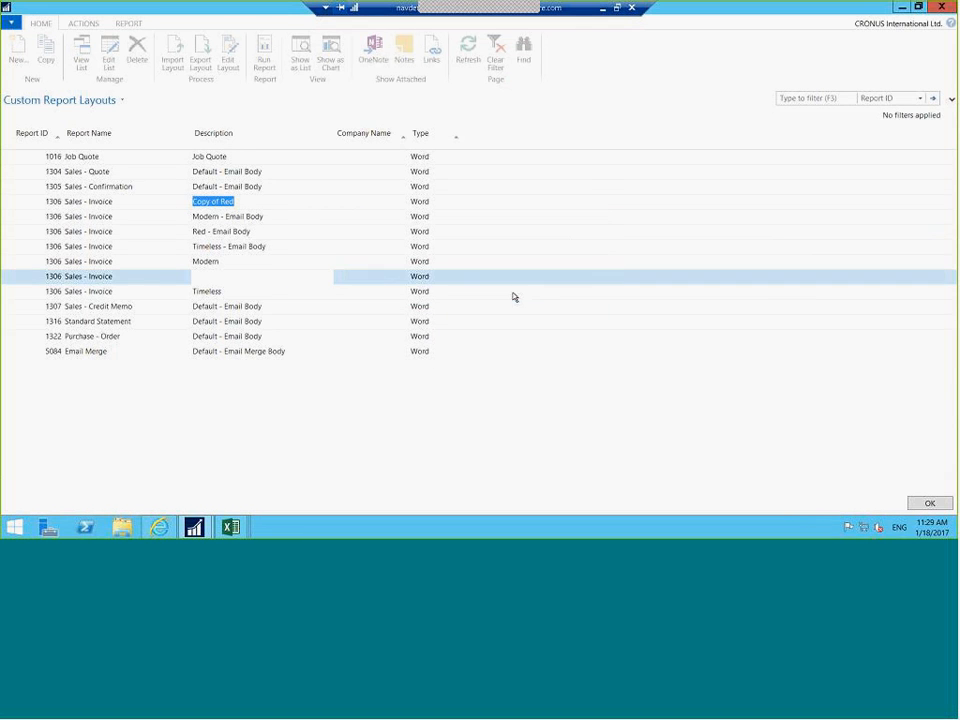
{"action": "left_click", "coordinate": [128, 299]}
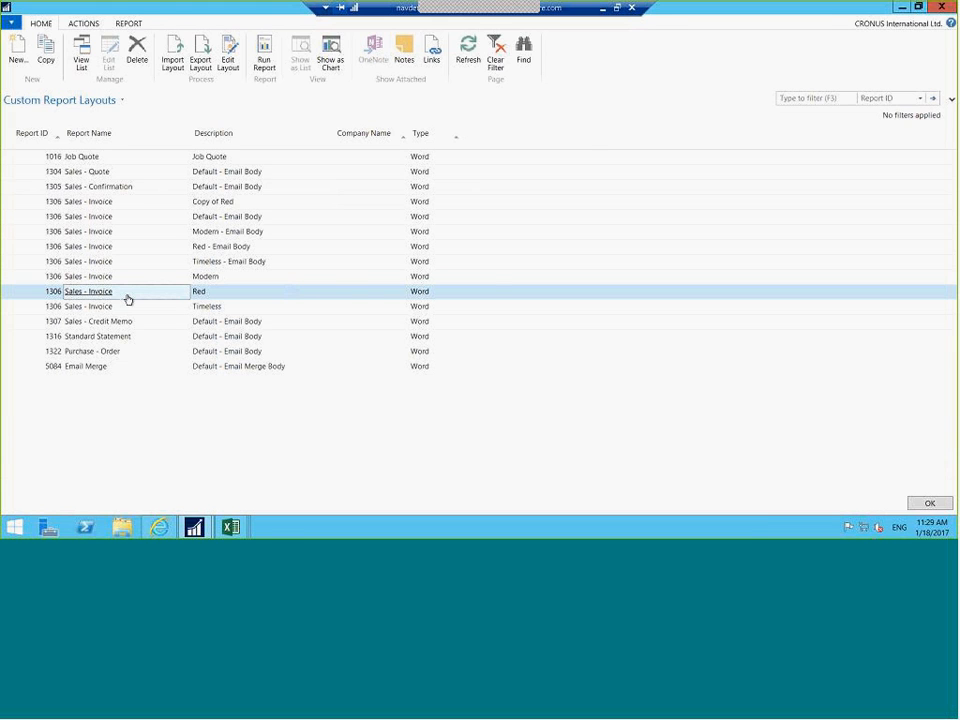
{"action": "key", "text": "Escape"}
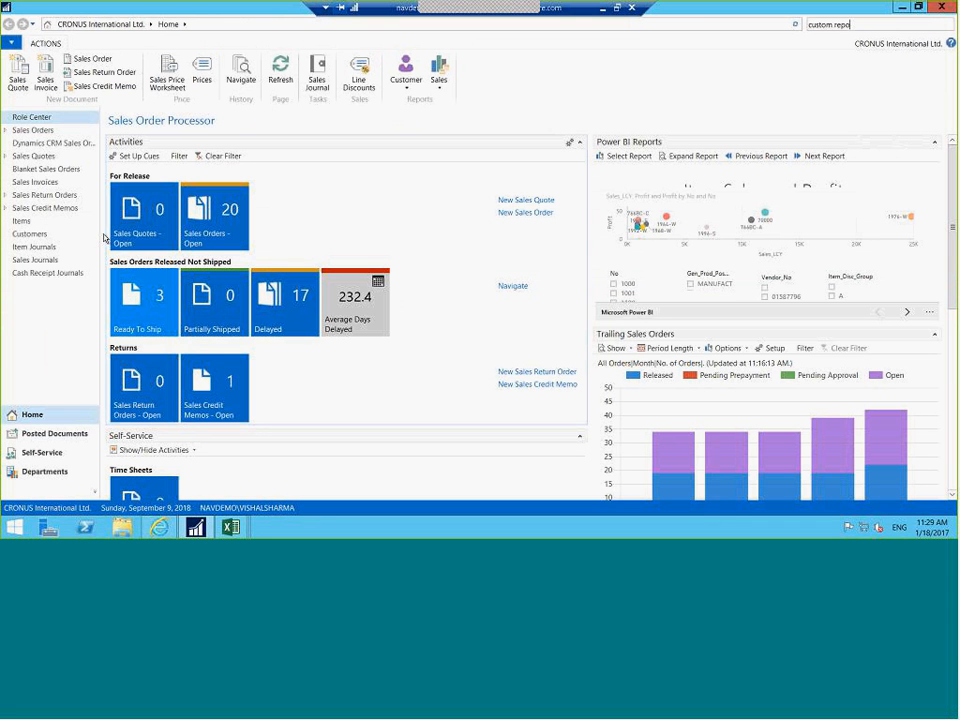
Open The Cannon Group PLC's customer card and its Document Layouts page
{"action": "left_click", "coordinate": [29, 235]}
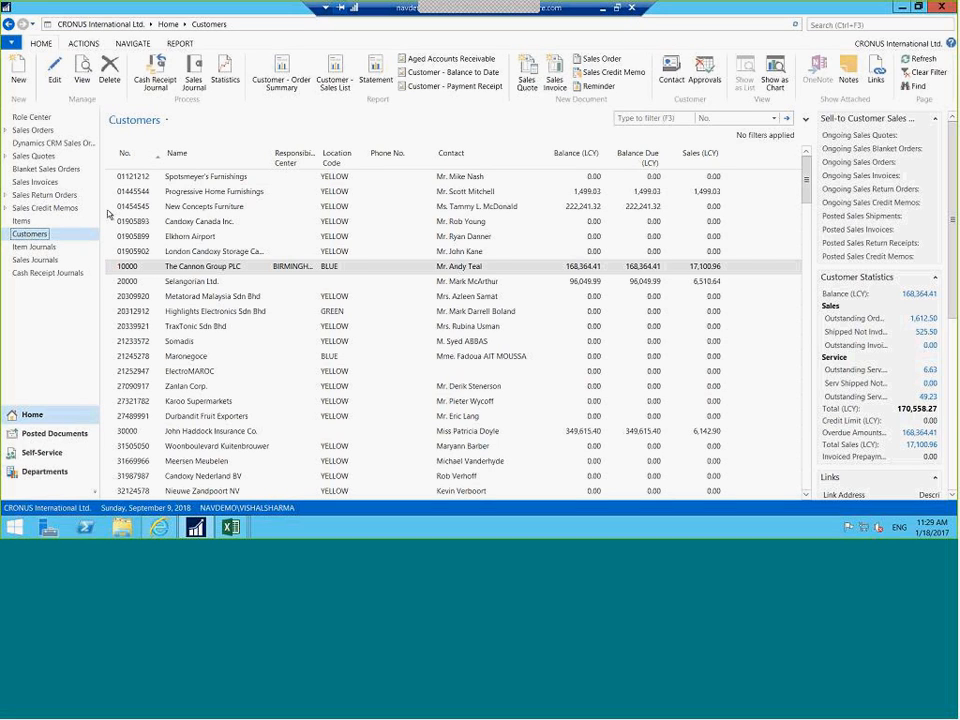
{"action": "double_click", "coordinate": [133, 268]}
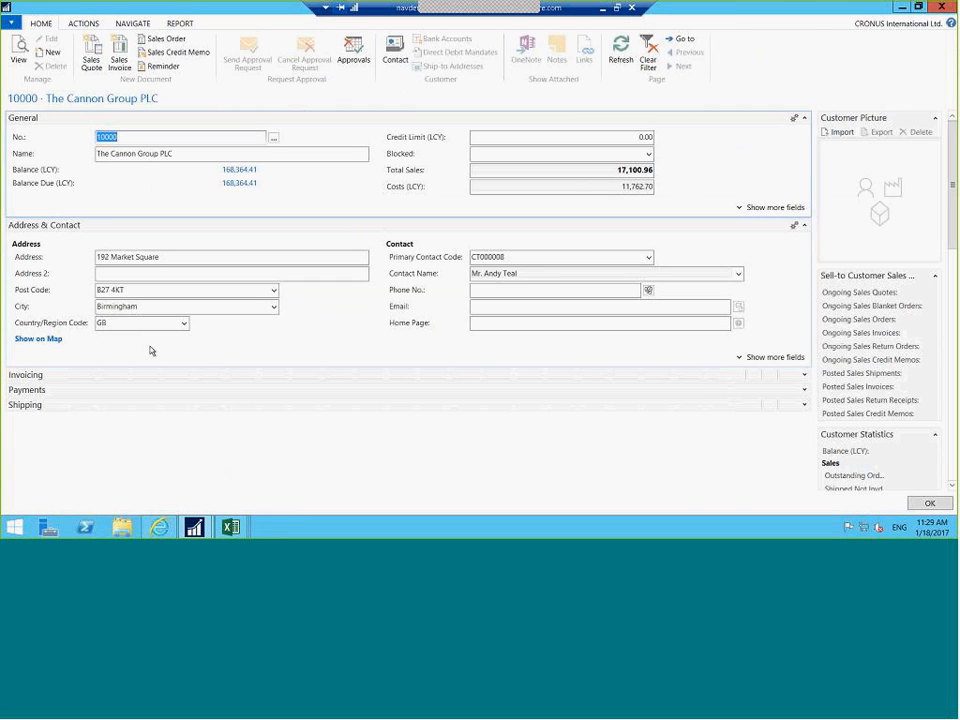
{"action": "left_click", "coordinate": [133, 23]}
{"action": "left_click", "coordinate": [75, 65]}
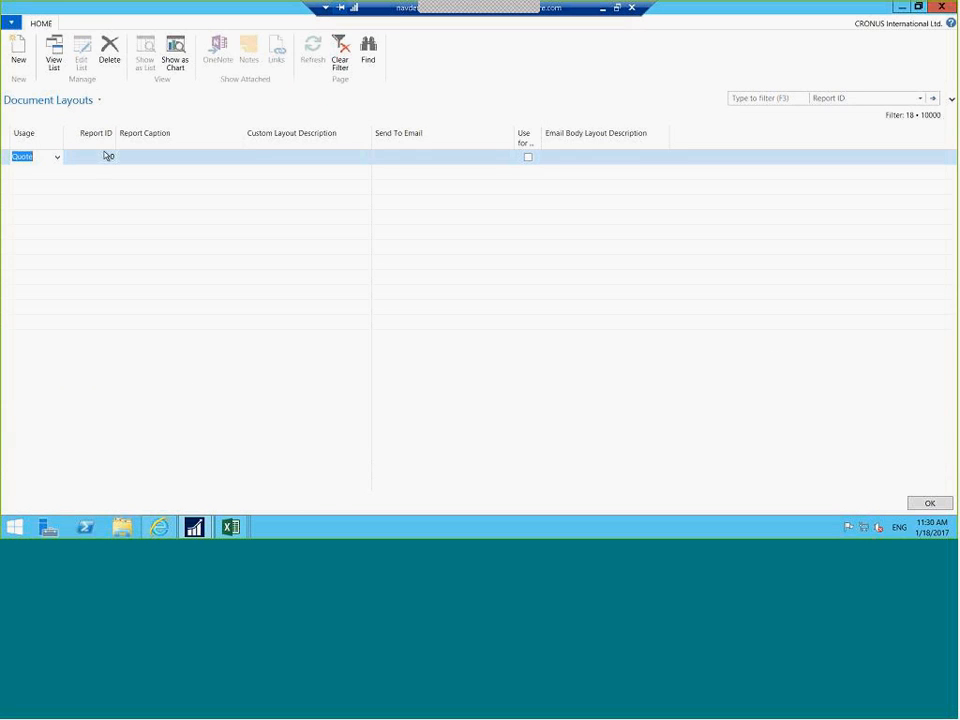
Set the layout row to Invoice usage, report 1306 Sales - Invoice, with custom layout Red
{"action": "left_click", "coordinate": [57, 158]}
{"action": "left_click", "coordinate": [30, 194]}
{"action": "left_click", "coordinate": [97, 160]}
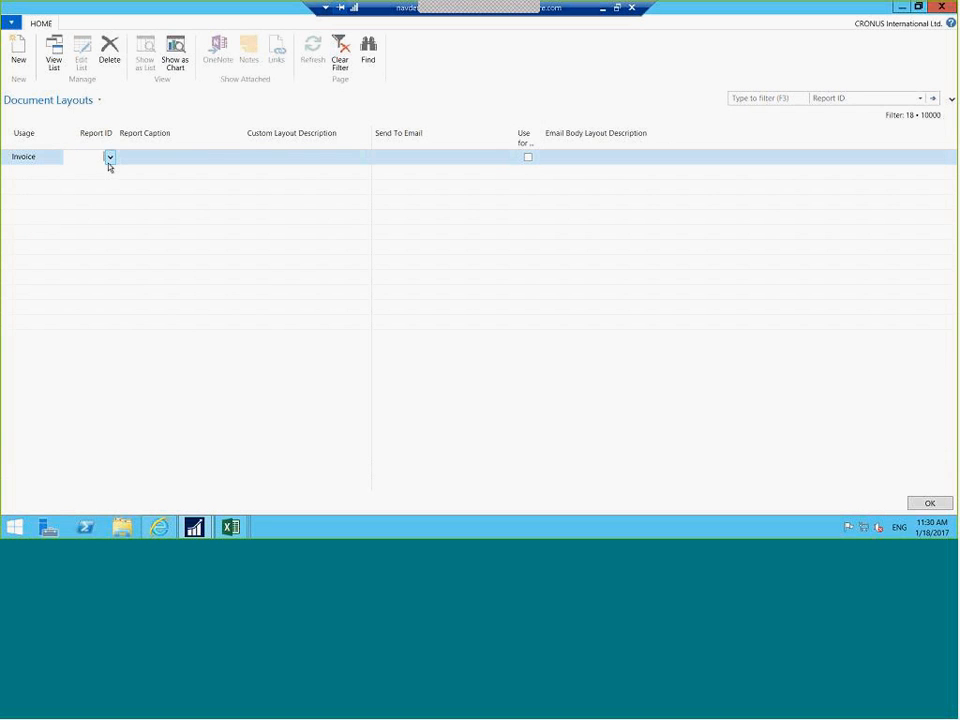
{"action": "left_click", "coordinate": [110, 157]}
{"action": "type", "text": "1306"}
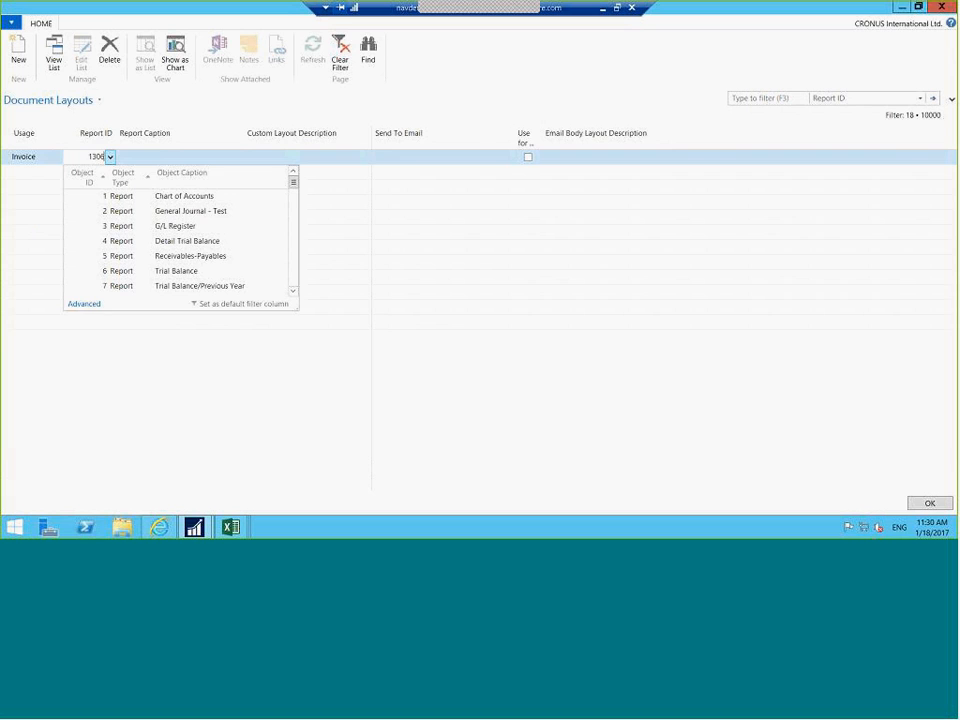
{"action": "key", "text": "Tab"}
{"action": "left_click", "coordinate": [295, 160]}
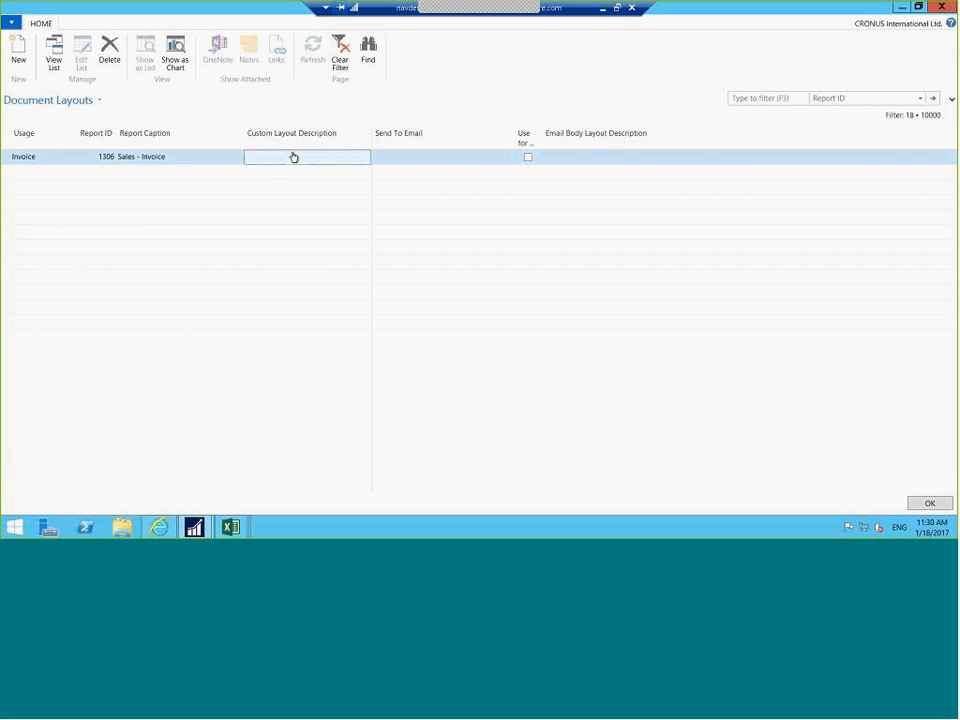
{"action": "left_click", "coordinate": [276, 162]}
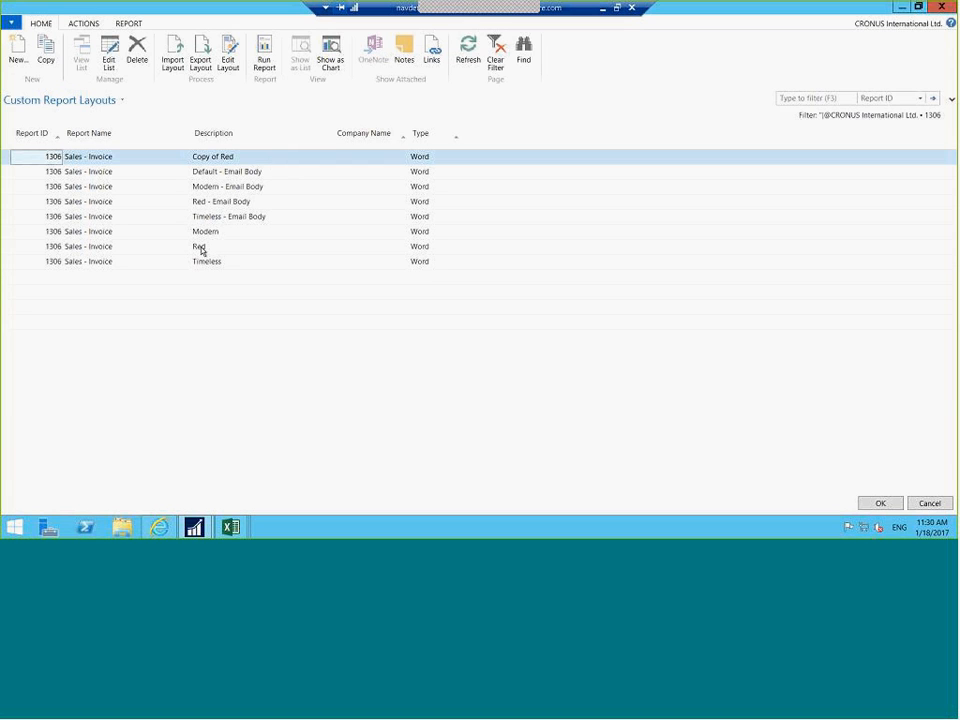
{"action": "left_click", "coordinate": [201, 248]}
{"action": "left_click", "coordinate": [880, 503]}
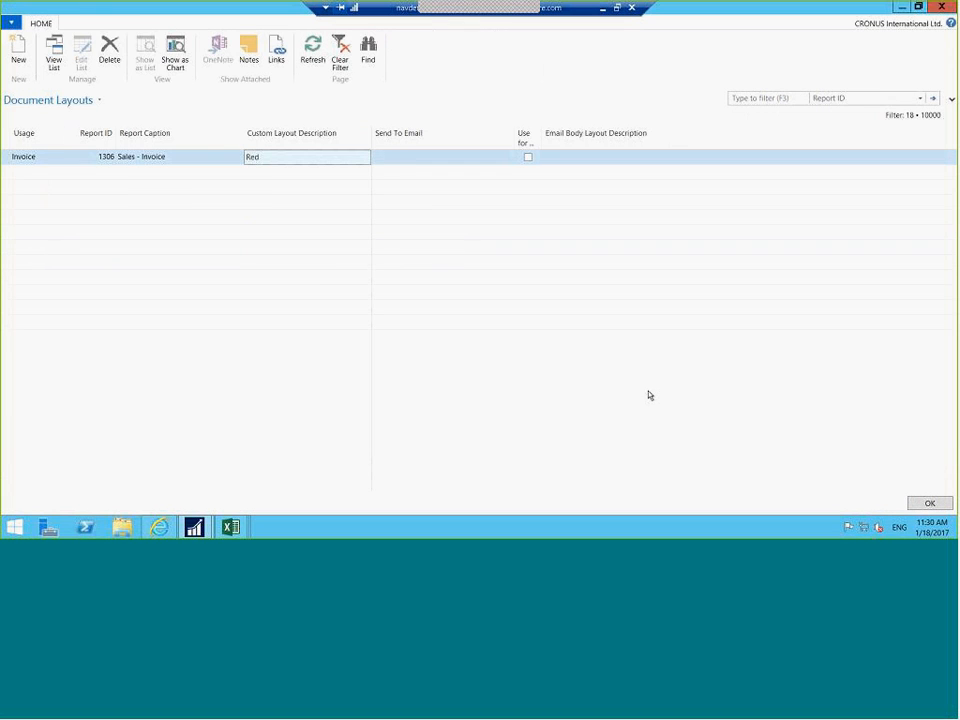
{"action": "left_click", "coordinate": [395, 158]}
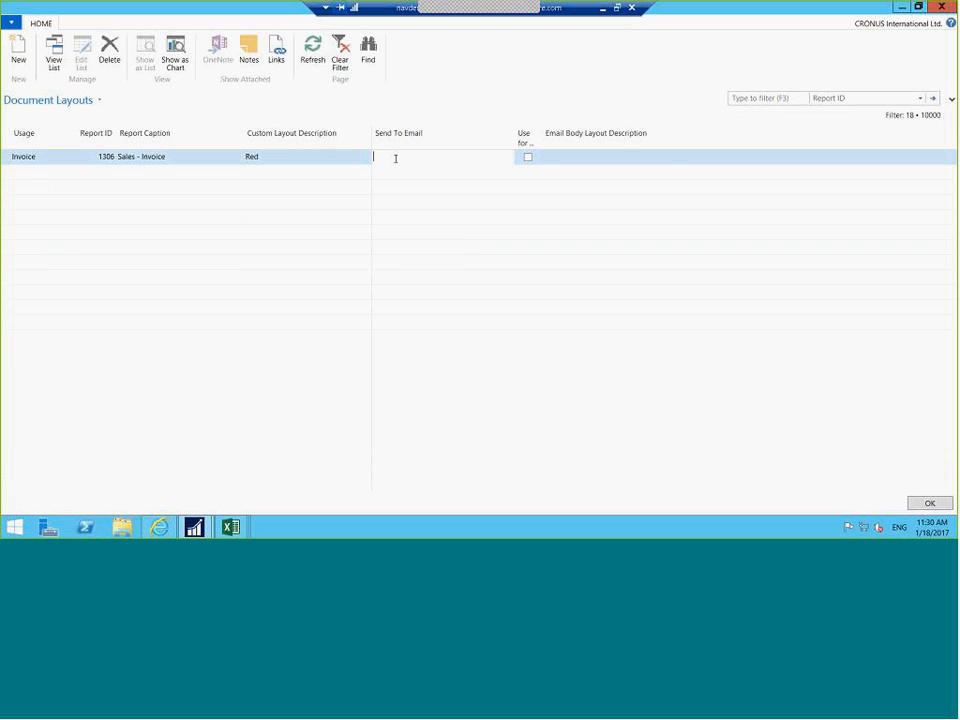
Enter the customer's send-to e-mail address, enable Use for Email Body with Red - Email Body, and save
{"action": "left_click", "coordinate": [528, 158]}
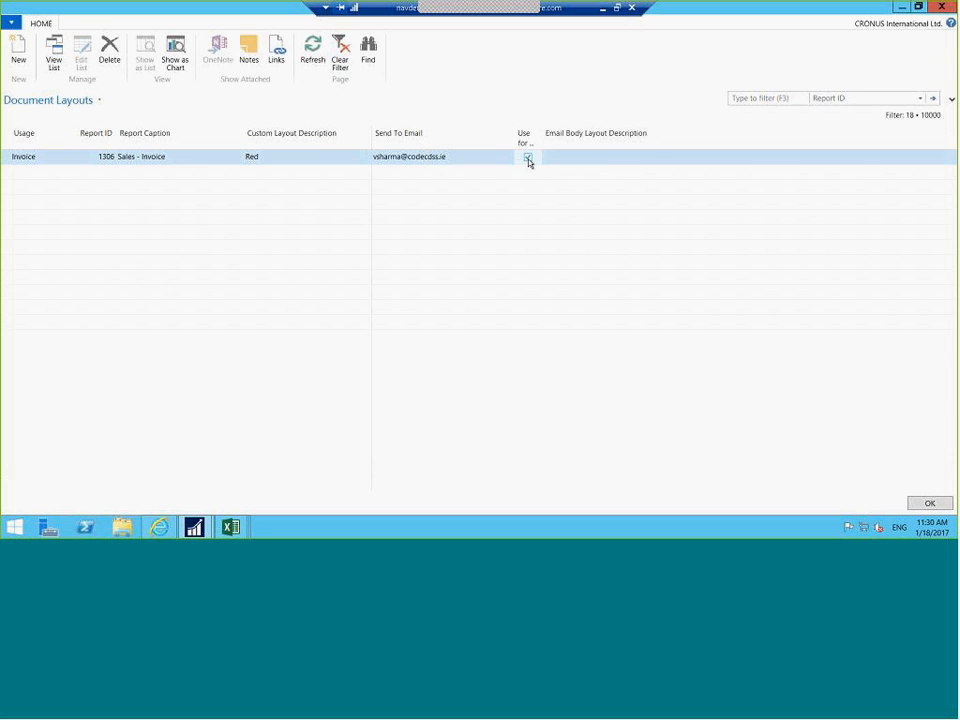
{"action": "left_click", "coordinate": [580, 162]}
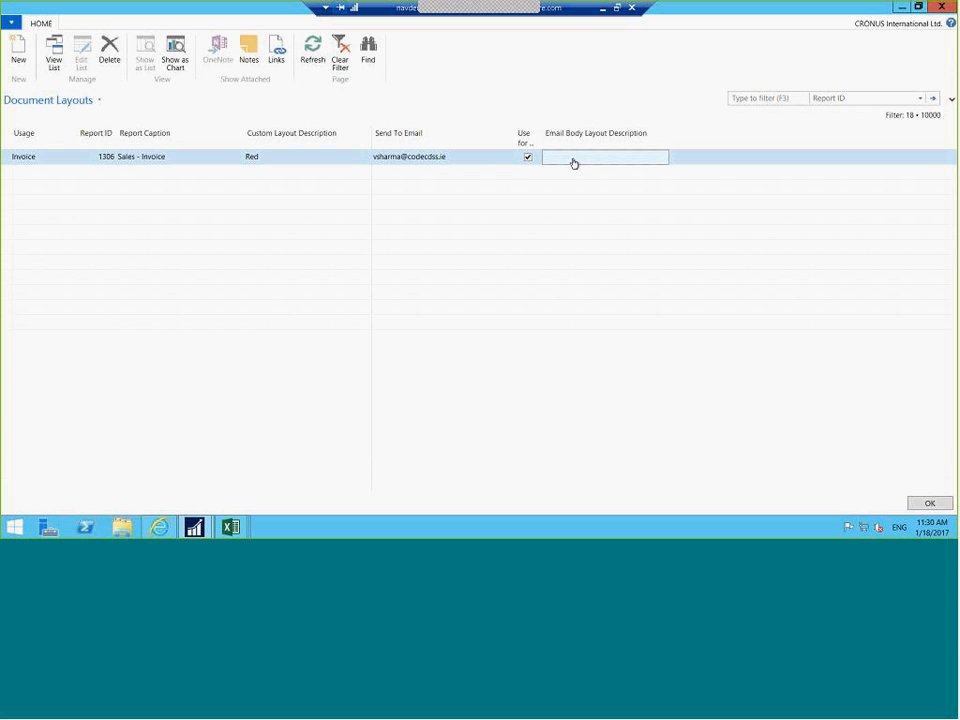
{"action": "left_click", "coordinate": [574, 163]}
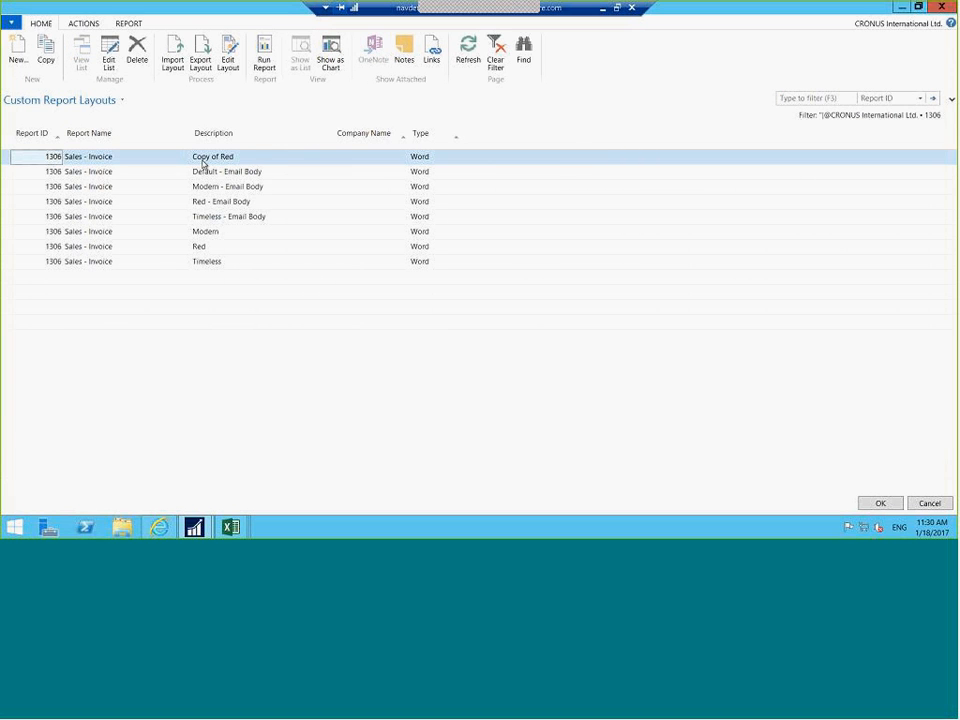
{"action": "left_click", "coordinate": [248, 205]}
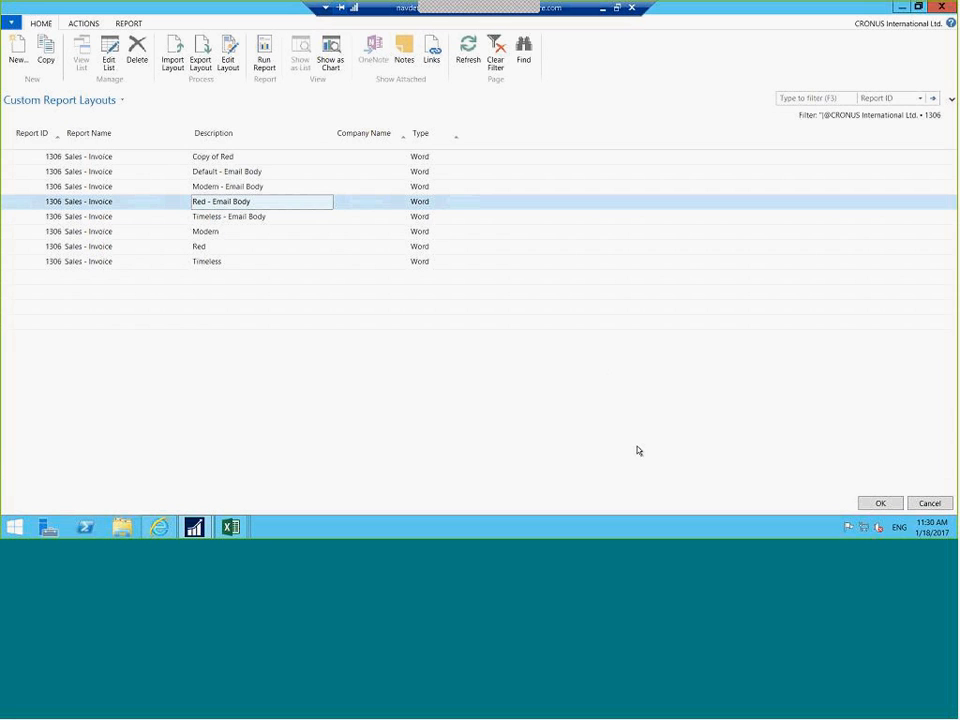
{"action": "left_click", "coordinate": [880, 504]}
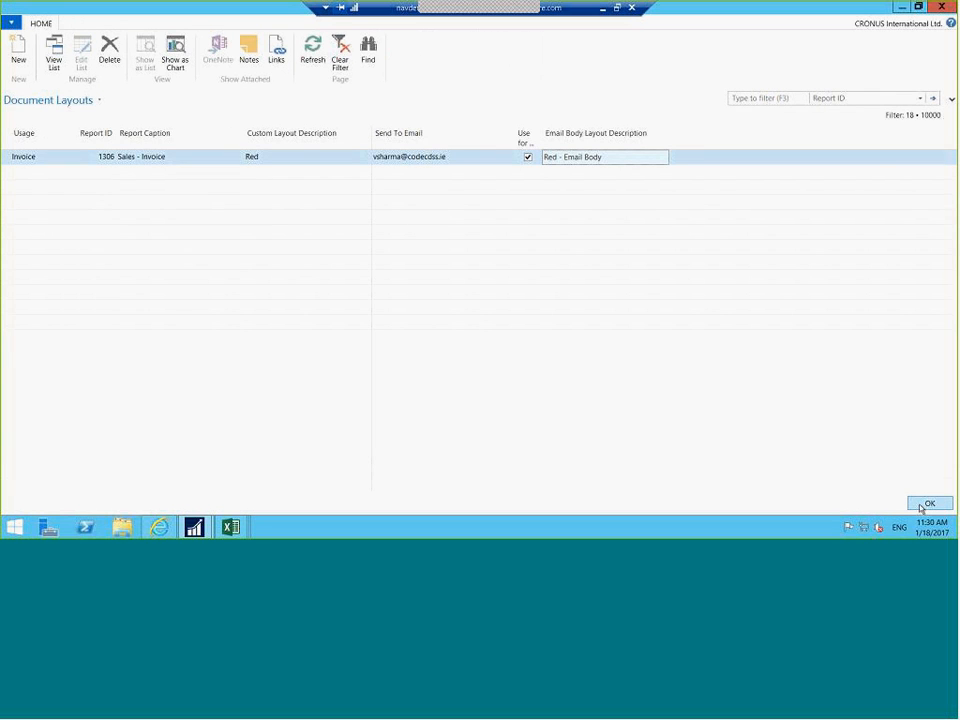
{"action": "left_click", "coordinate": [926, 505]}
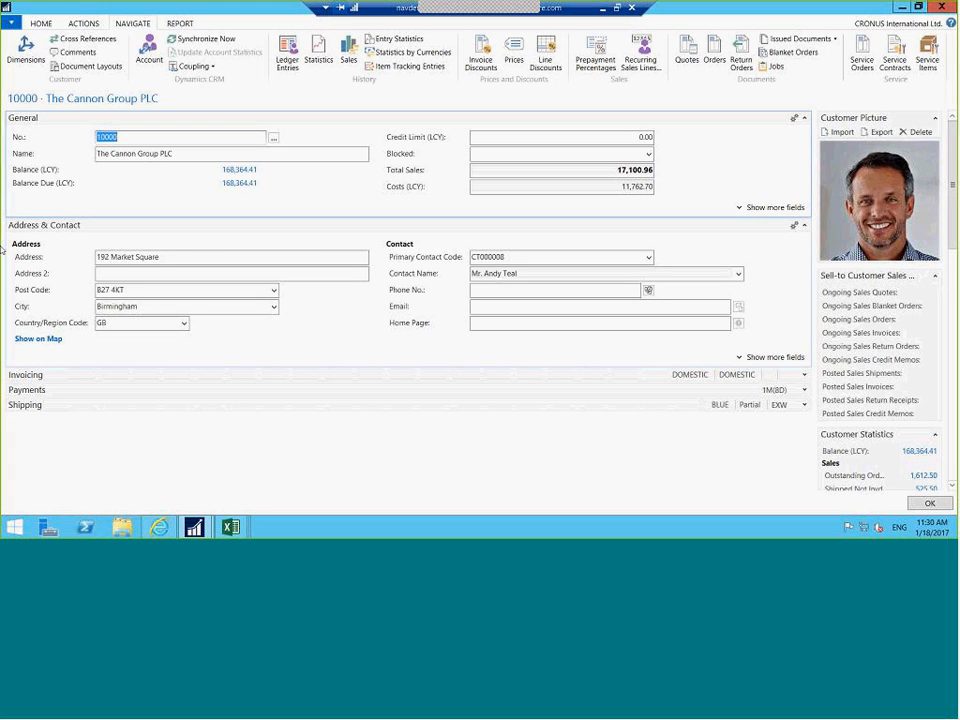
From Posted Sales Invoices, select The Cannon Group PLC's invoice 103001 and open its Send options
{"action": "key", "text": "Escape"}
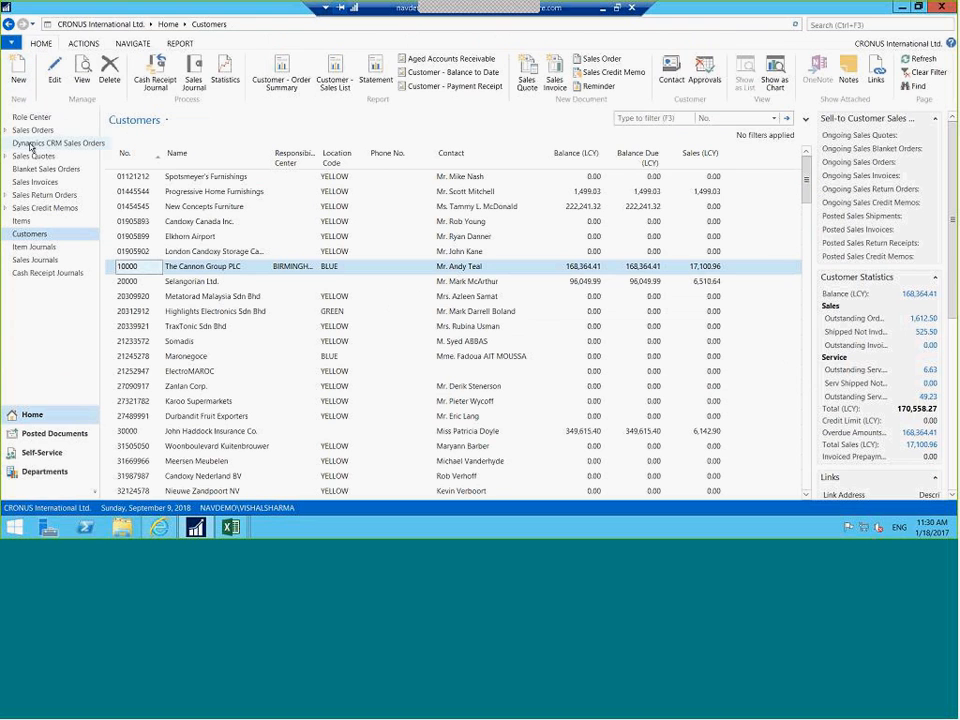
{"action": "left_click", "coordinate": [55, 438]}
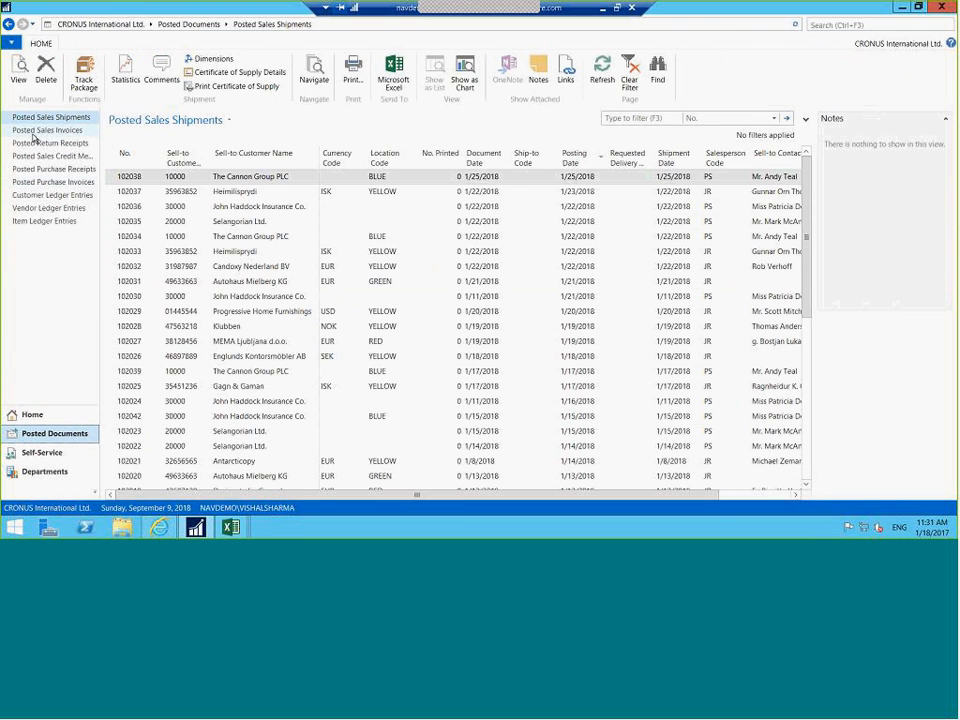
{"action": "left_click", "coordinate": [33, 133]}
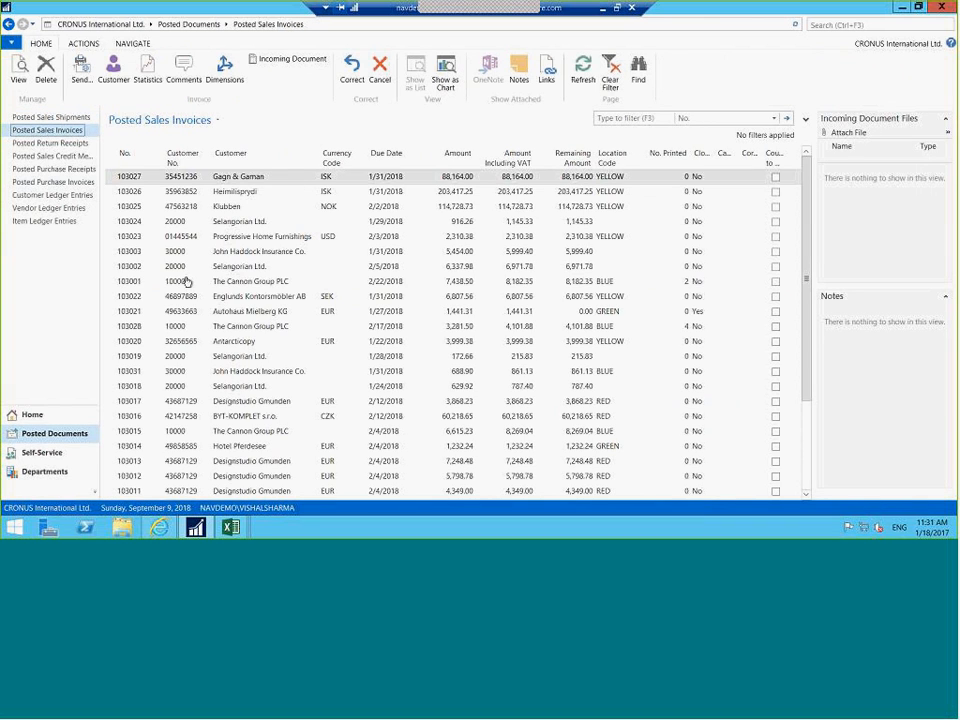
{"action": "left_click", "coordinate": [186, 281]}
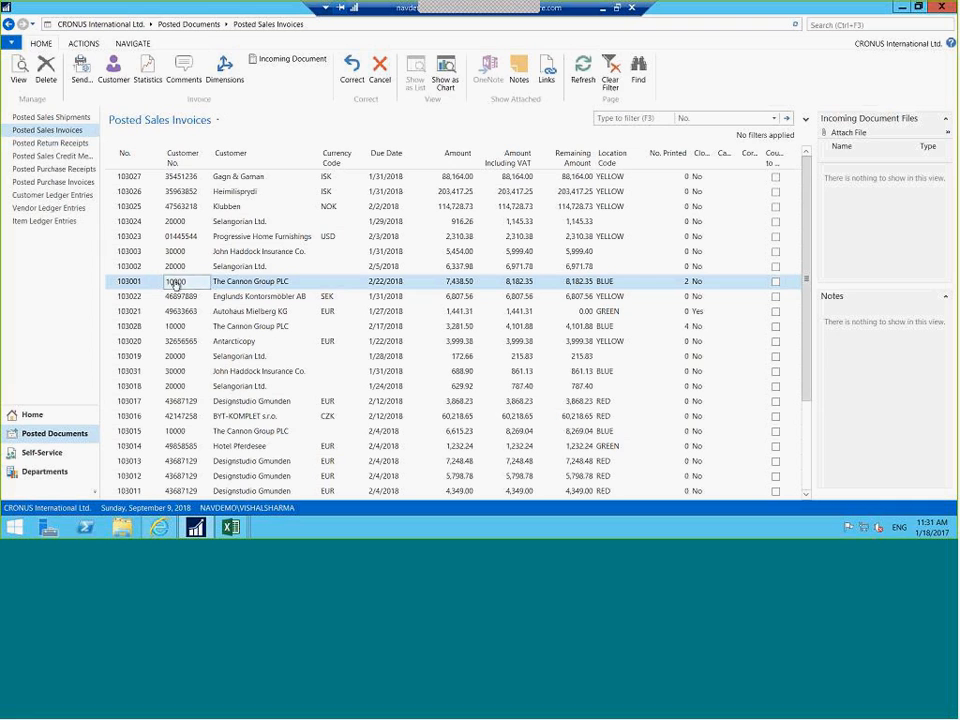
{"action": "left_click", "coordinate": [78, 68]}
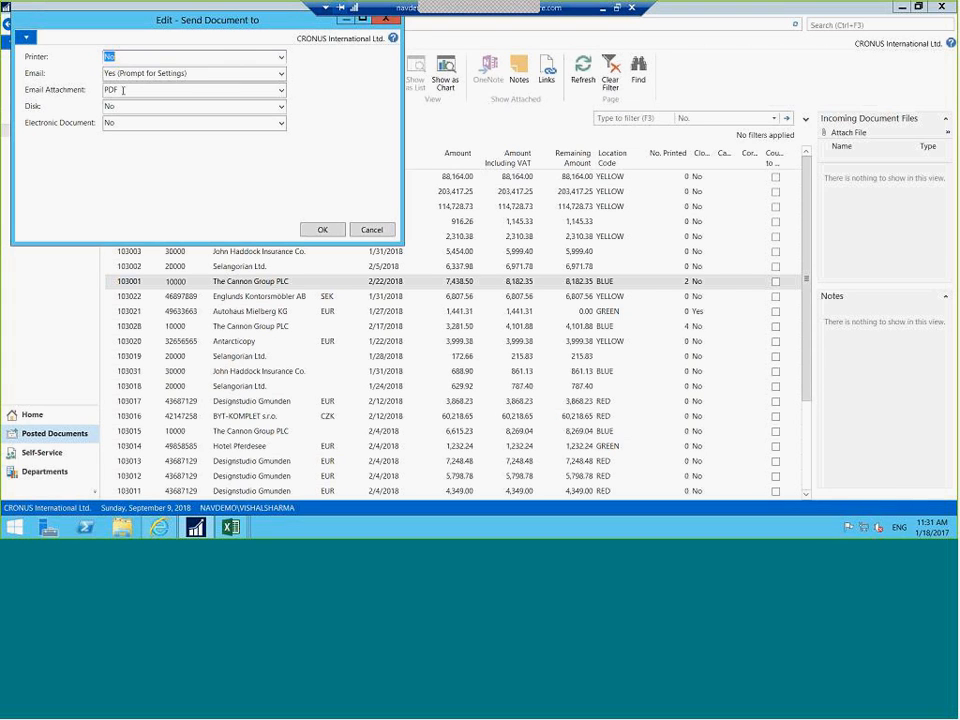
Send invoice 103001 by email as a PDF after reviewing the Red invoice body preview
{"action": "left_click", "coordinate": [321, 230]}
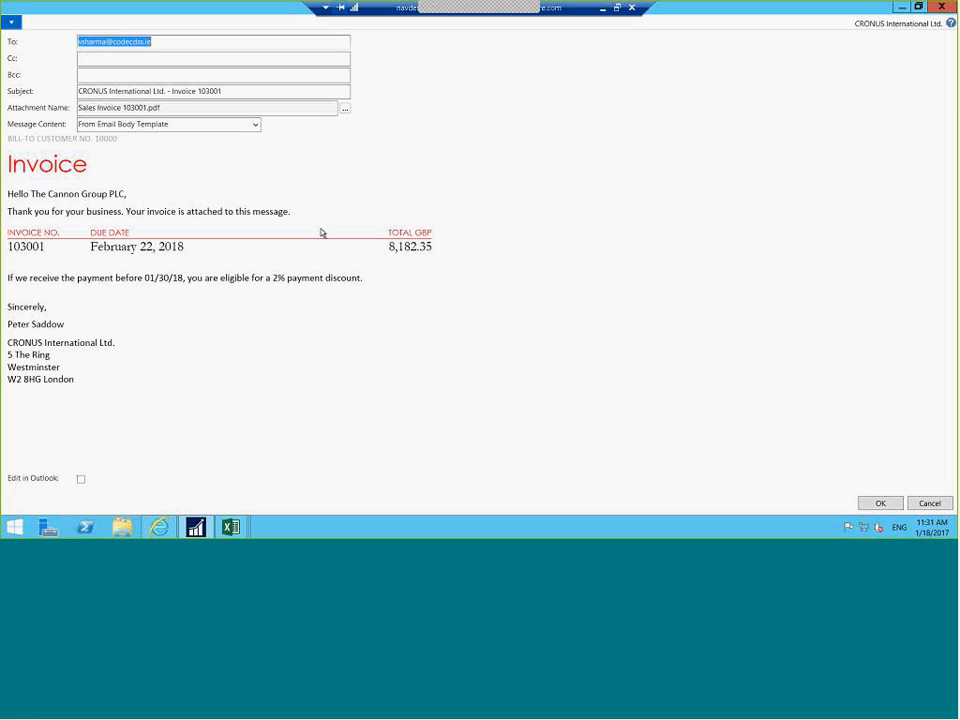
{"action": "left_click", "coordinate": [82, 59]}
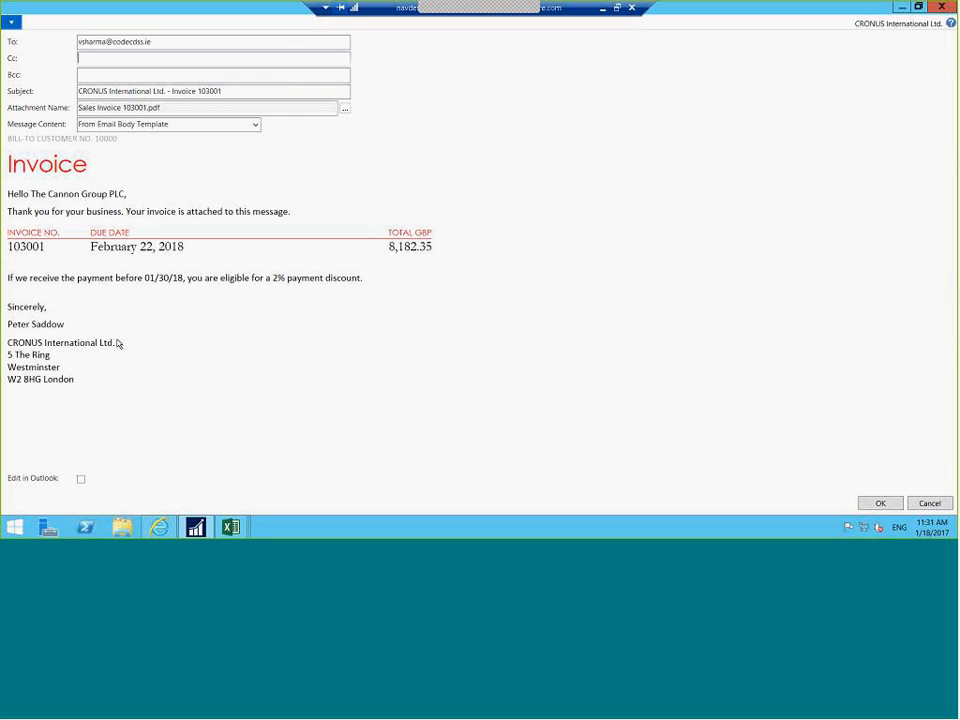
{"action": "mouse_move", "coordinate": [45, 482]}
{"action": "left_click", "coordinate": [880, 503]}
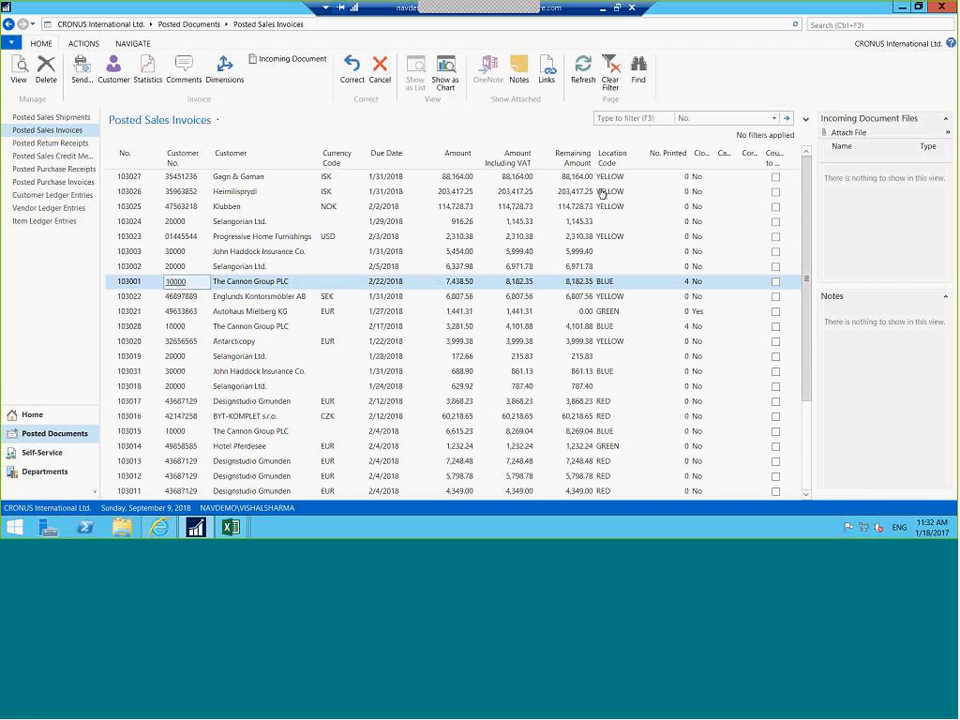
In Outlook, open the received Invoice 103001 email and its Sales Invoice 103001.pdf attachment
{"action": "left_click", "coordinate": [603, 12]}
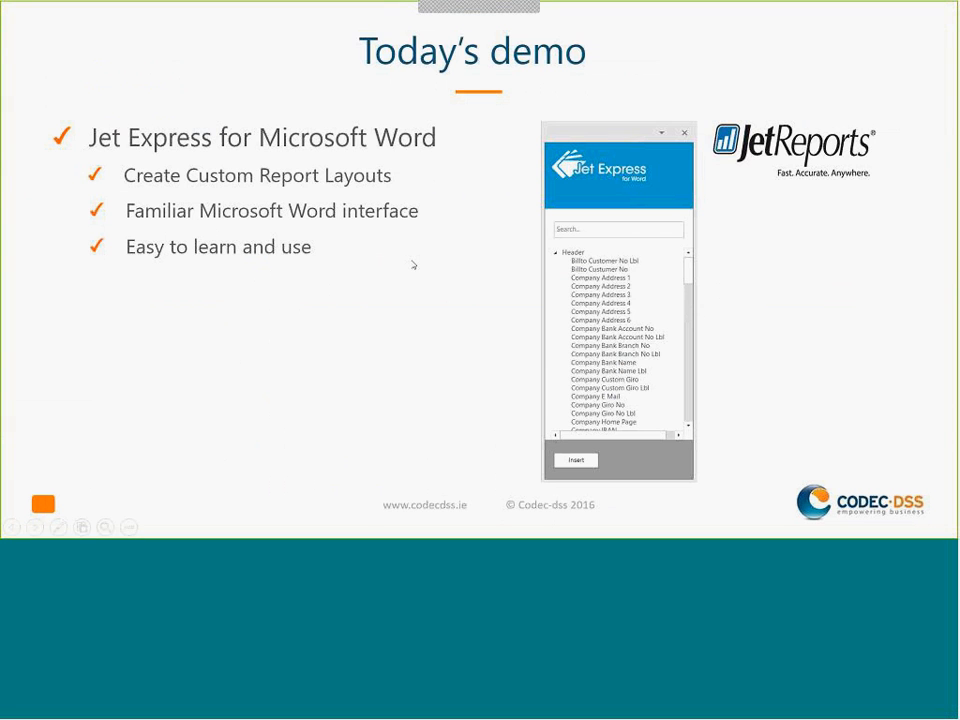
{"action": "key", "text": "alt+Tab"}
{"action": "key", "text": "alt+Tab"}
{"action": "key", "text": "alt+Tab"}
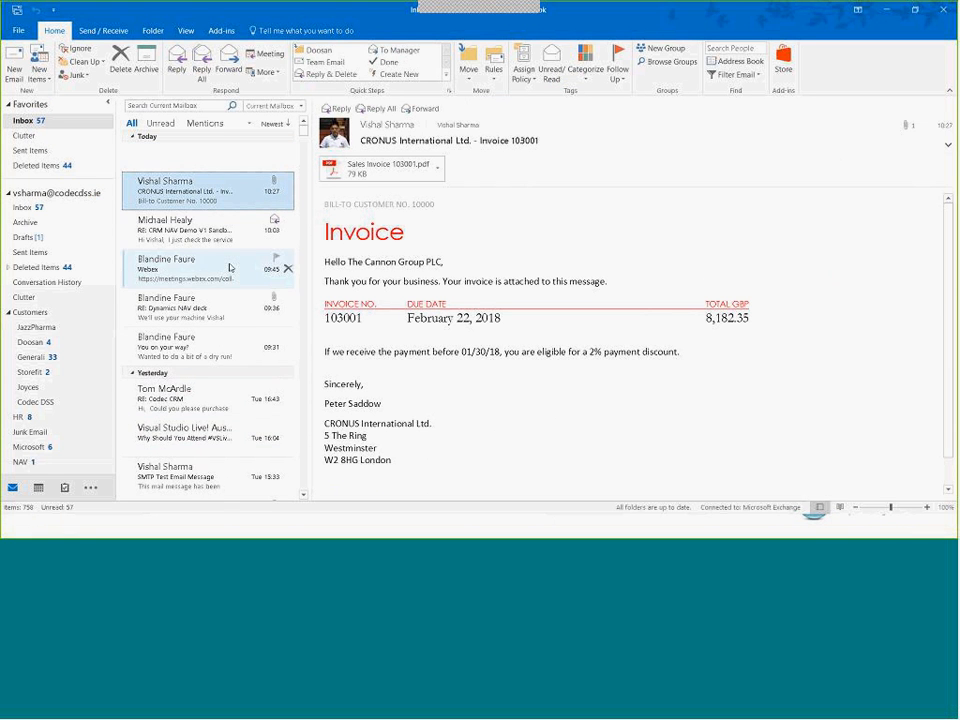
{"action": "left_click", "coordinate": [180, 170]}
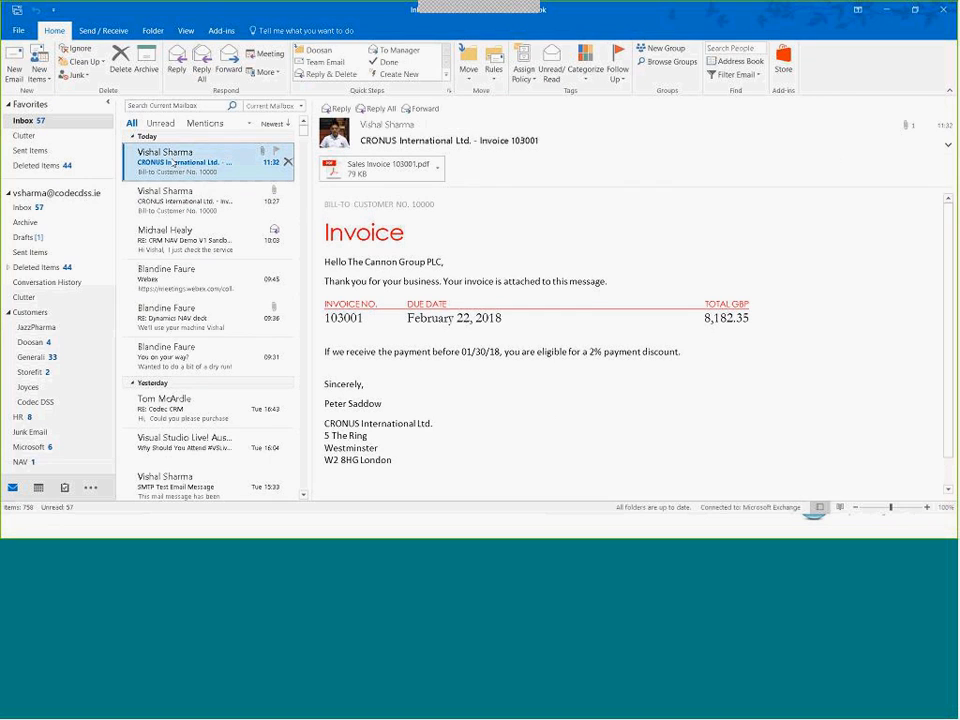
{"action": "double_click", "coordinate": [183, 163]}
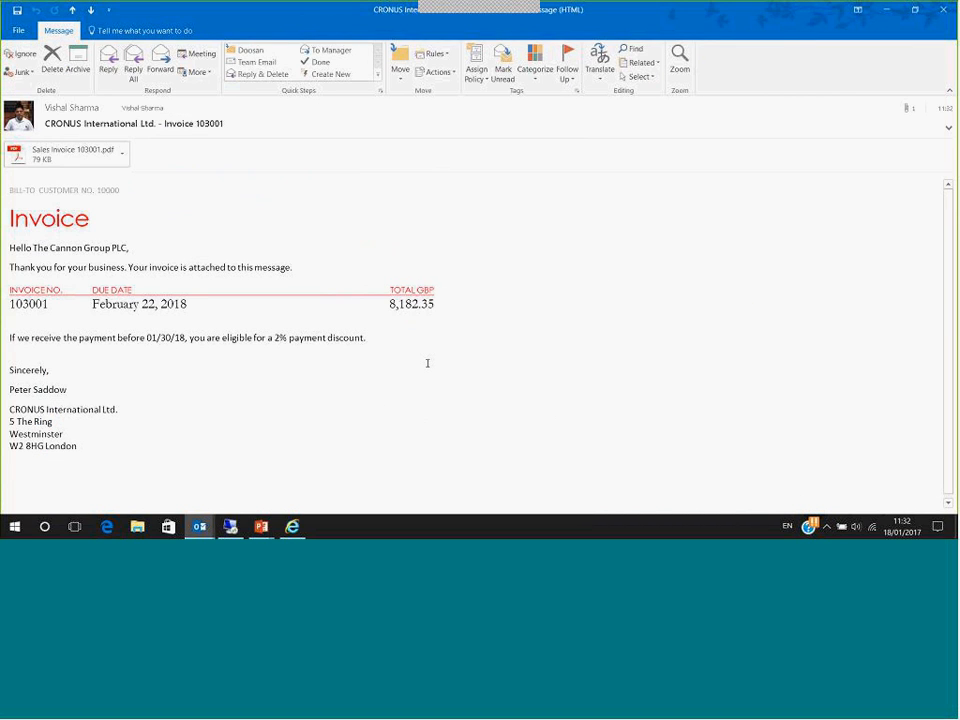
{"action": "double_click", "coordinate": [72, 152]}
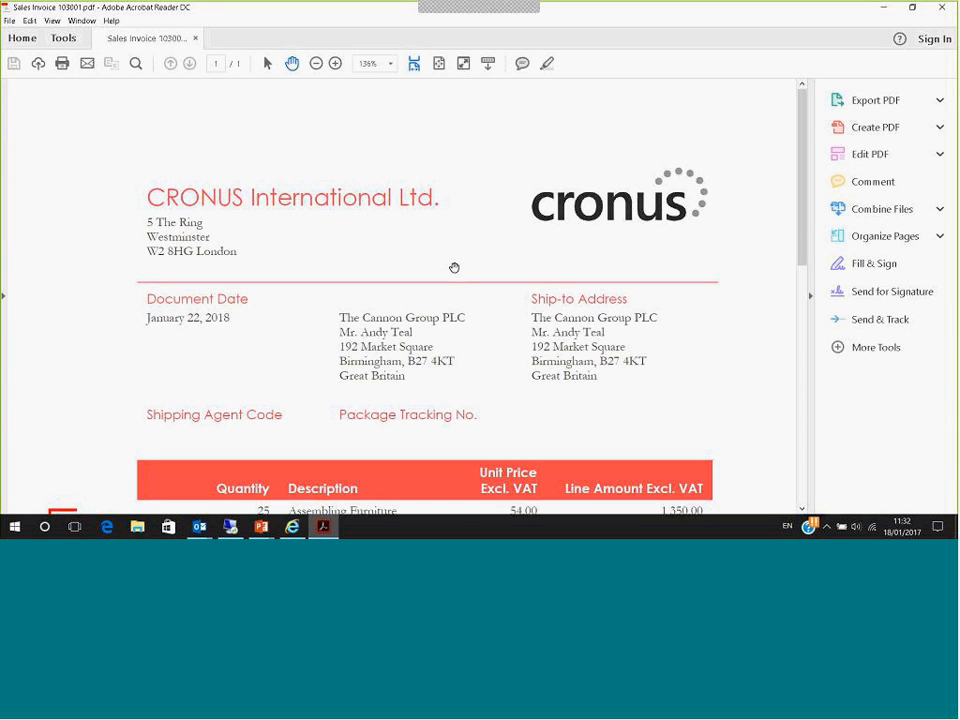
Scroll the red invoice PDF to its totals, then advance the slideshow to the 'Any Questions?' slide
{"action": "scroll", "coordinate": [454, 268], "scroll_direction": "down", "scroll_amount": 8}
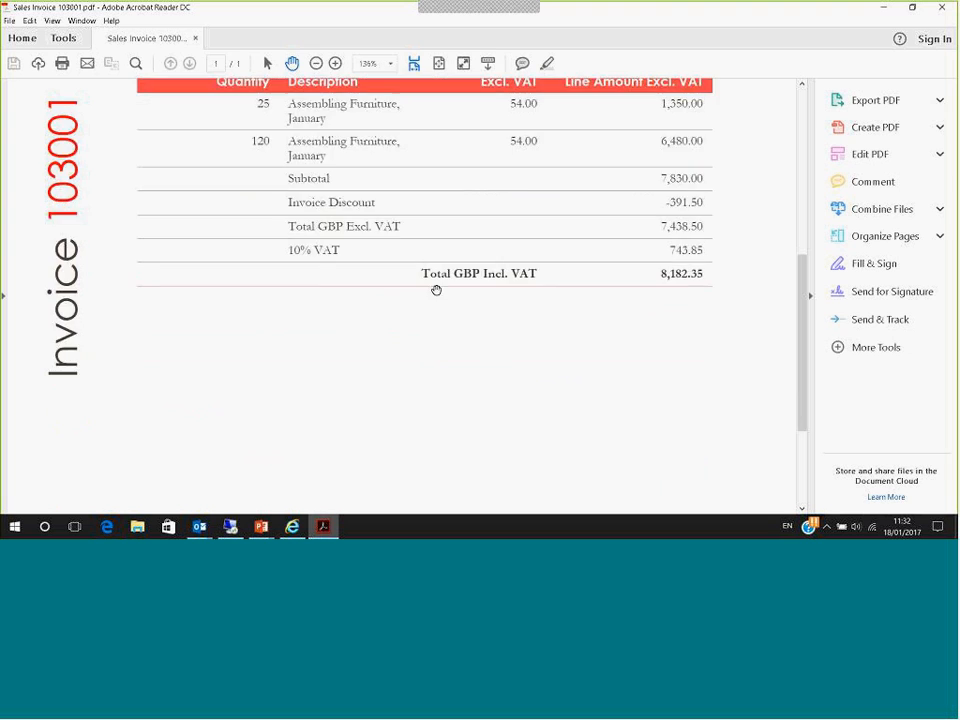
{"action": "scroll", "coordinate": [436, 290], "scroll_direction": "up", "scroll_amount": 1}
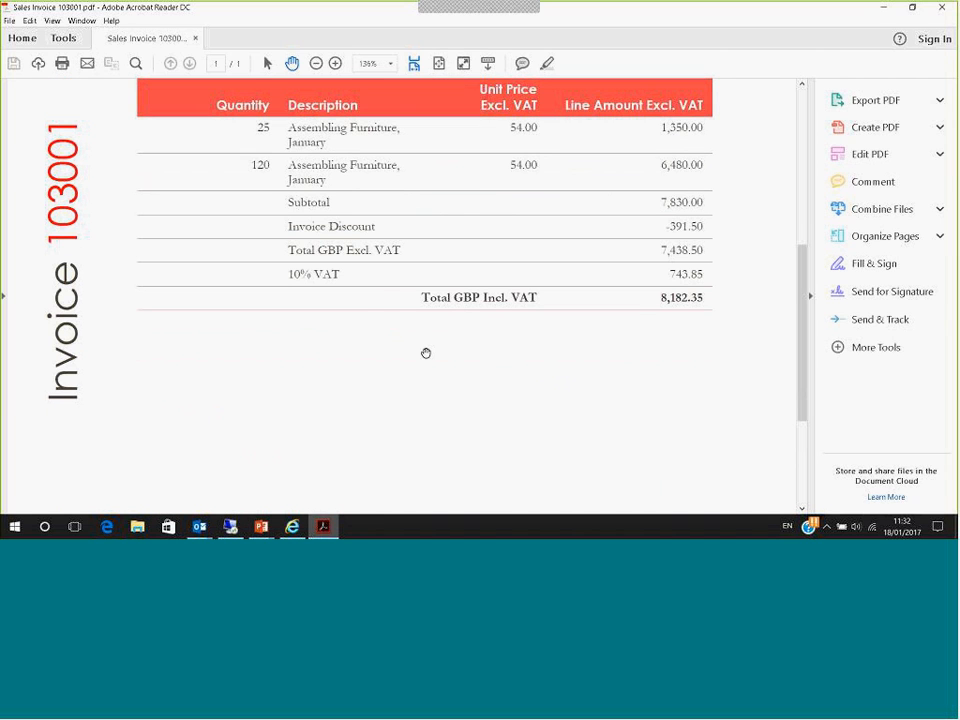
{"action": "scroll", "coordinate": [426, 347], "scroll_direction": "up", "scroll_amount": 3}
{"action": "scroll", "coordinate": [420, 270], "scroll_direction": "up", "scroll_amount": 3}
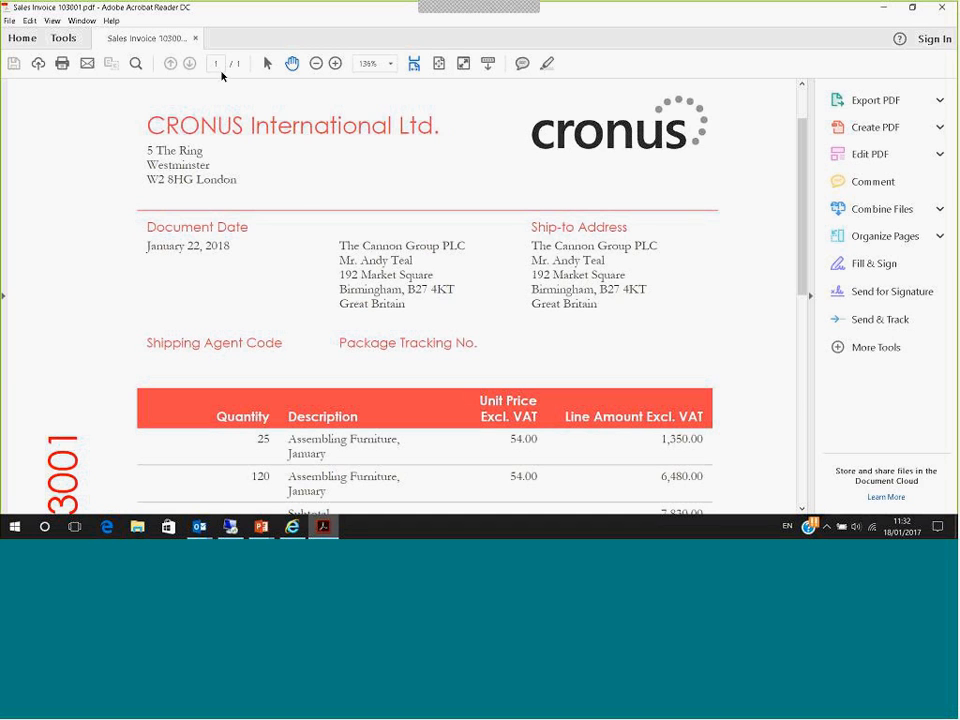
{"action": "key", "text": "alt+Tab"}
{"action": "key", "text": "alt+Tab"}
{"action": "key", "text": "alt+Tab"}
{"action": "key", "text": "alt+Tab"}
{"action": "key", "text": "alt+Tab"}
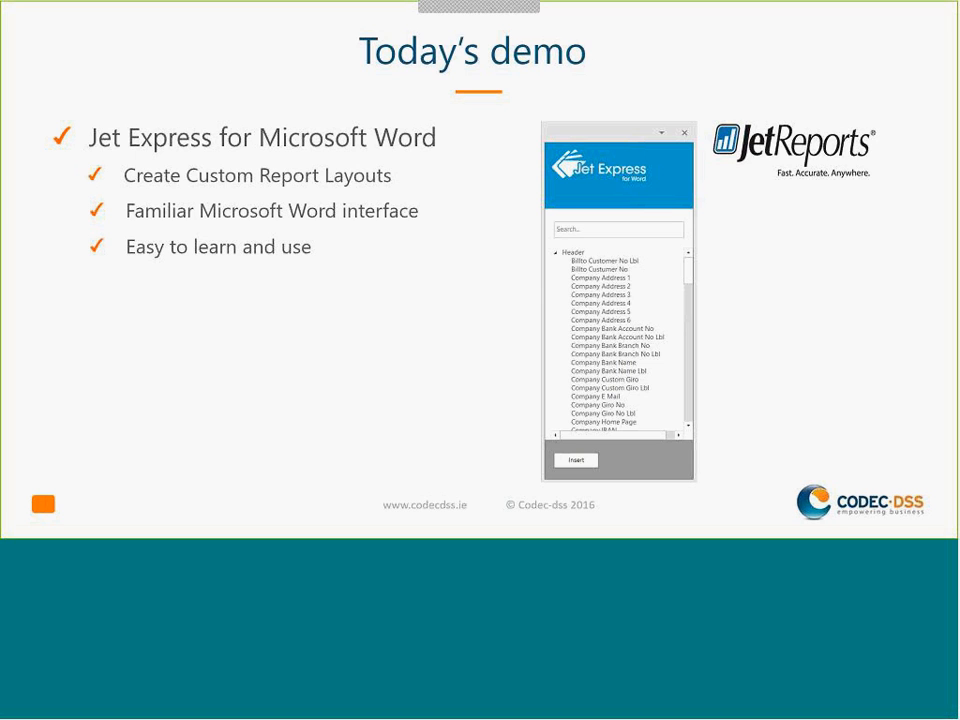
{"action": "key", "text": "Right"}
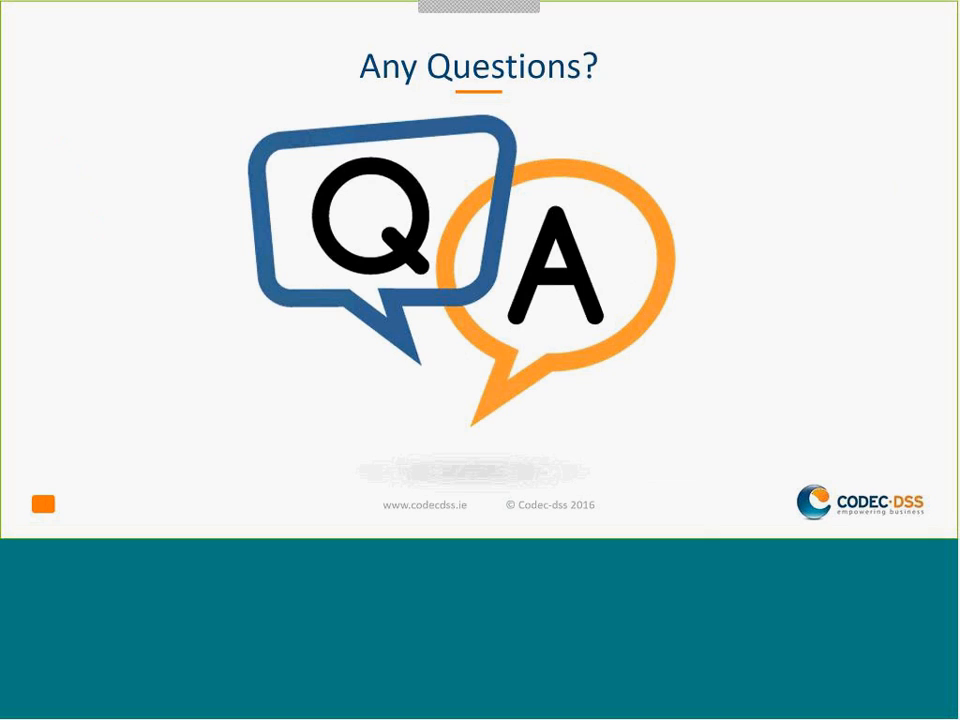